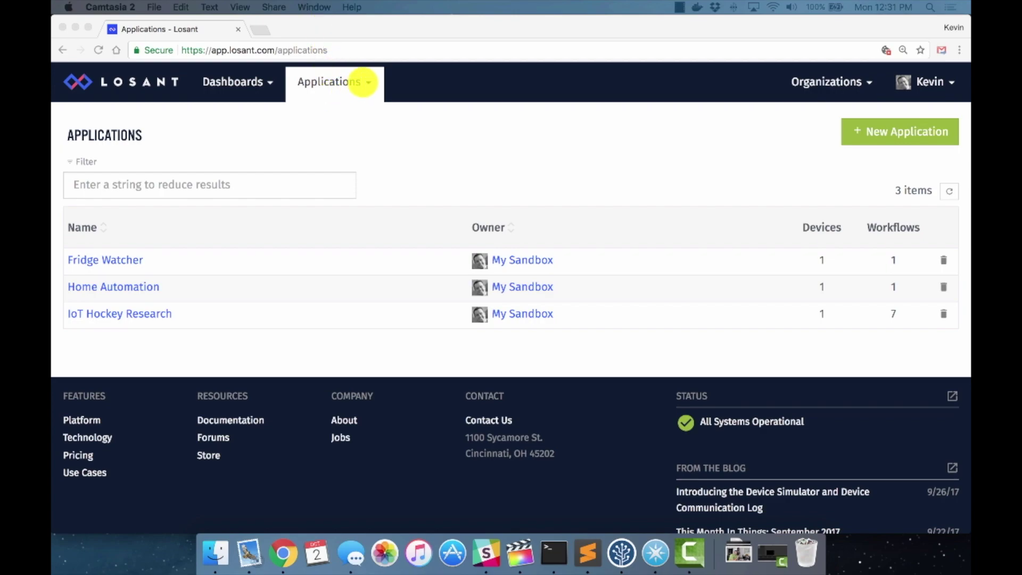
- Open Losant's Applications menu to show Fridge Watcher, Home Automation and IoT Hockey Research
{"action": "left_click", "coordinate": [363, 83]}
- From the full applications list, create a new application named 'IoT Hockey' in My Sandbox
{"action": "left_click", "coordinate": [363, 83]}
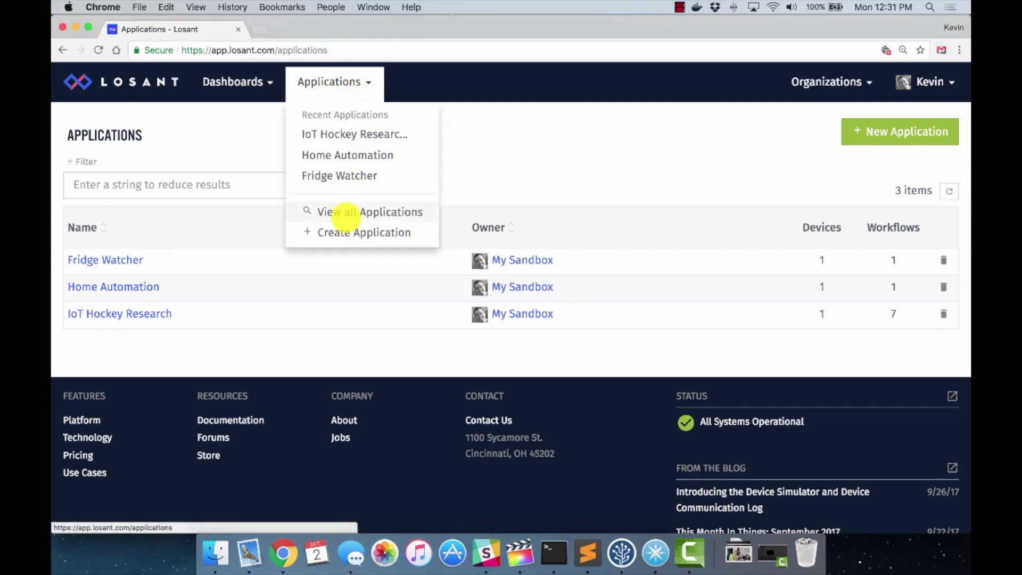
{"action": "left_click", "coordinate": [346, 212]}
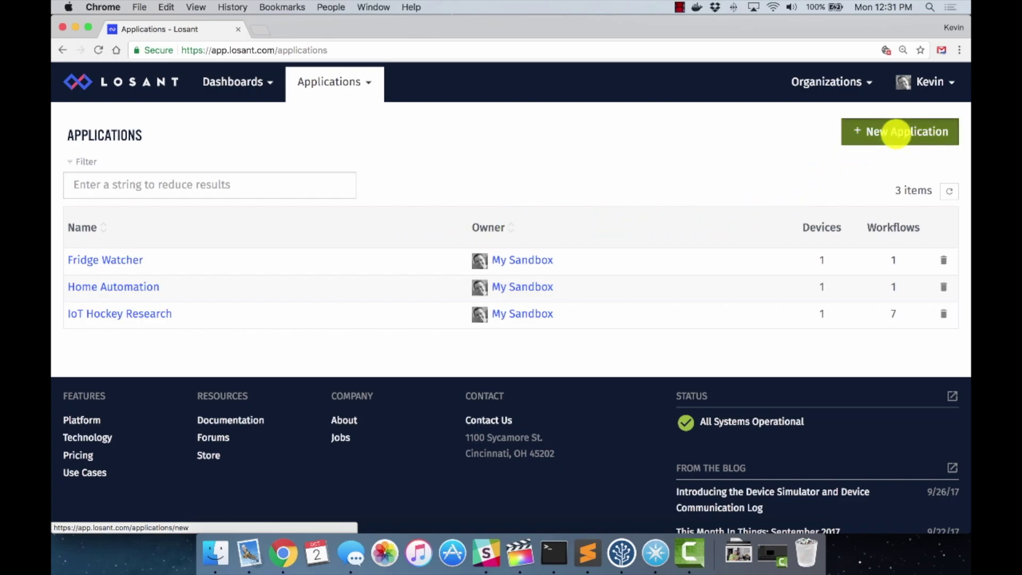
{"action": "left_click", "coordinate": [896, 133]}
{"action": "left_click", "coordinate": [364, 263]}
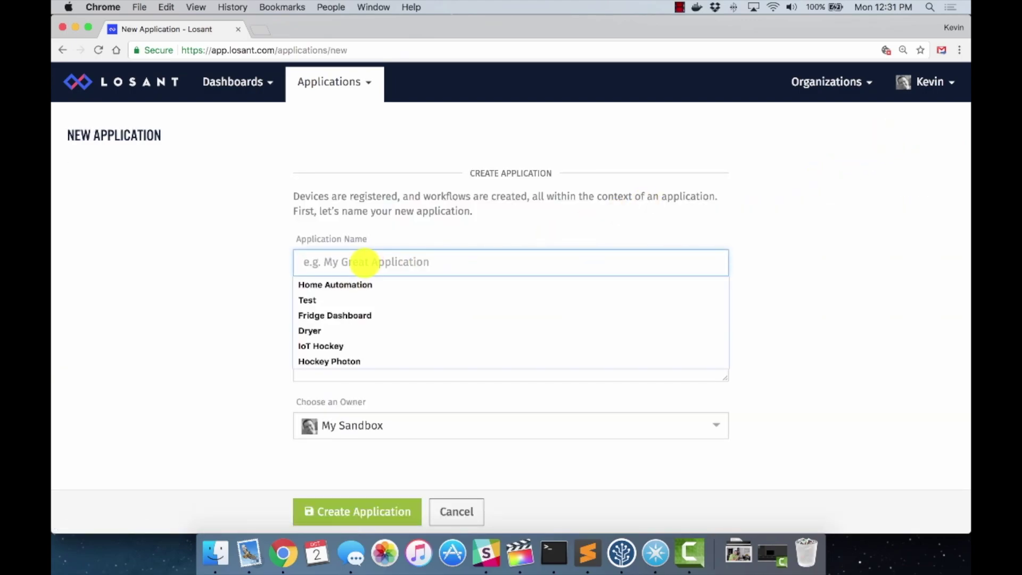
{"action": "type", "text": "Iot"}
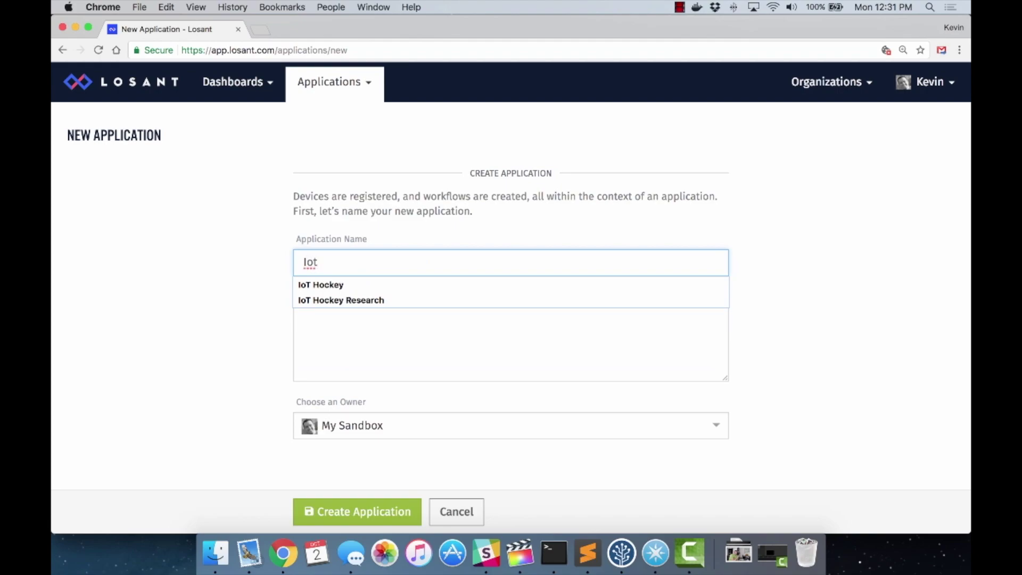
{"action": "type", "text": " Hockey Pu"}
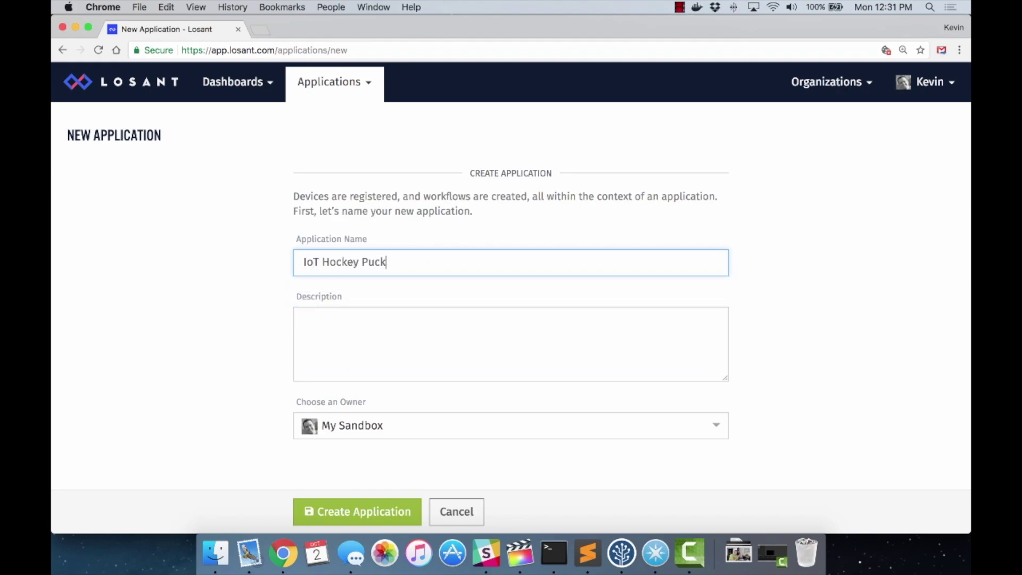
{"action": "key", "text": "BackSpace"}
{"action": "key", "text": "BackSpace"}
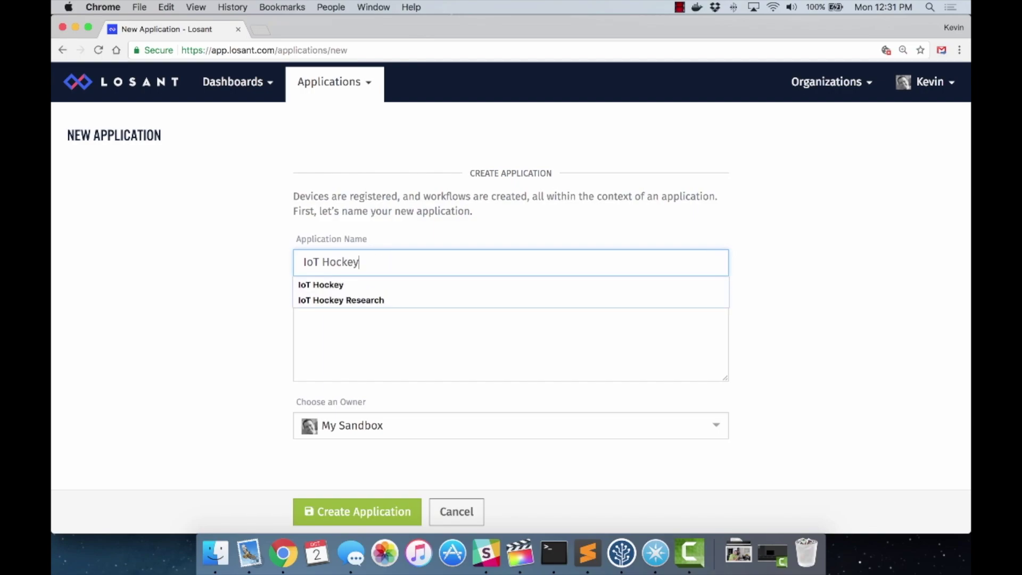
{"action": "left_click", "coordinate": [379, 325]}
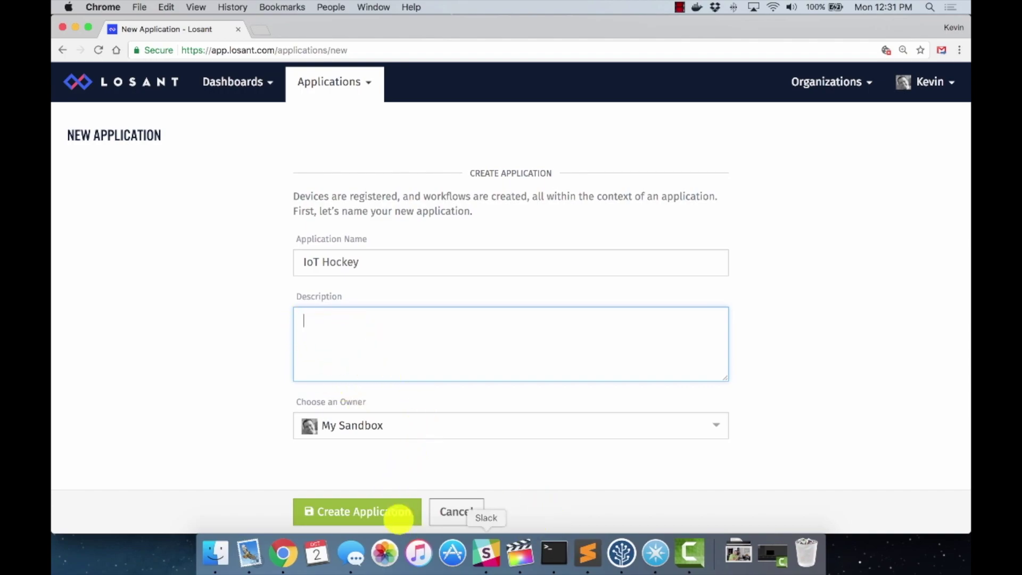
{"action": "left_click", "coordinate": [351, 509]}
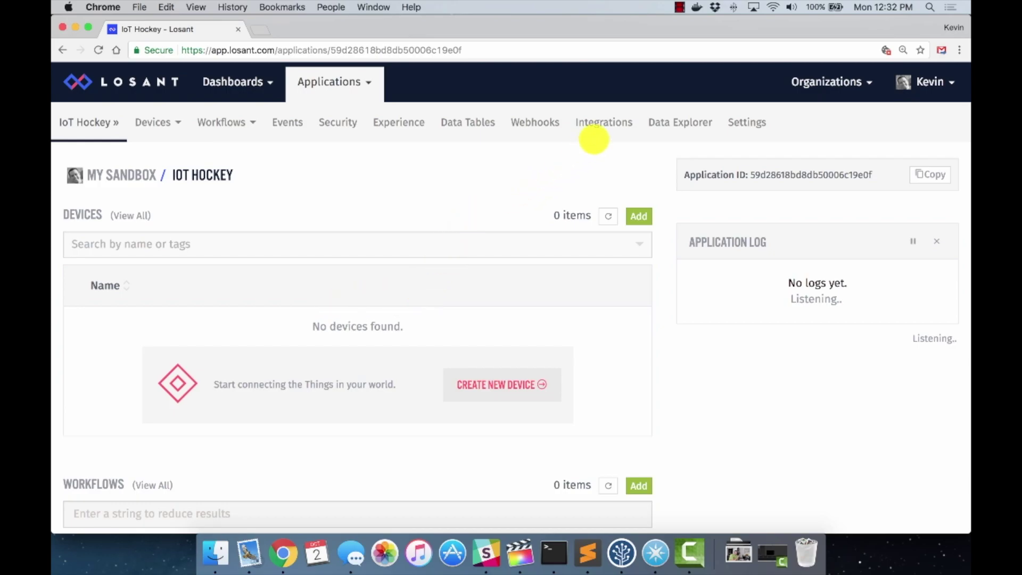
- Add a Particle-type integration named 'Photon Integration' to the IoT Hockey application
{"action": "left_click", "coordinate": [604, 122]}
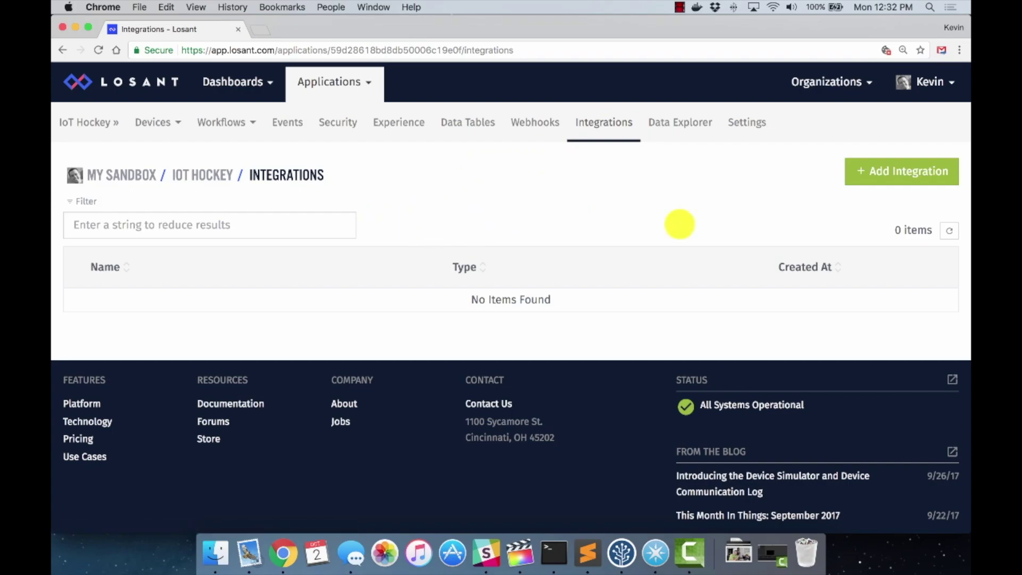
{"action": "left_click", "coordinate": [887, 176]}
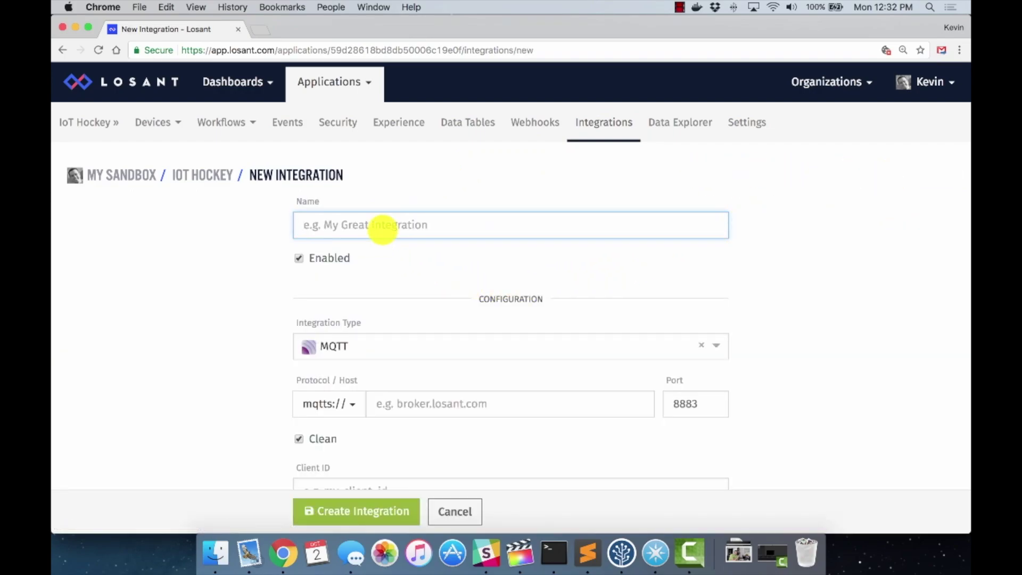
{"action": "left_click", "coordinate": [383, 226]}
{"action": "type", "text": "Photon Integration"}
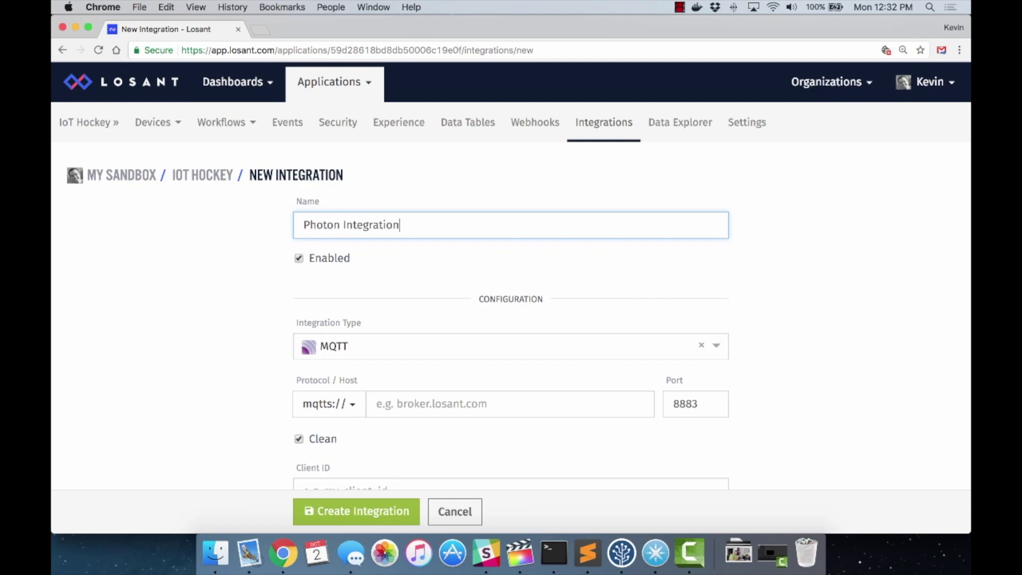
{"action": "left_click", "coordinate": [368, 344]}
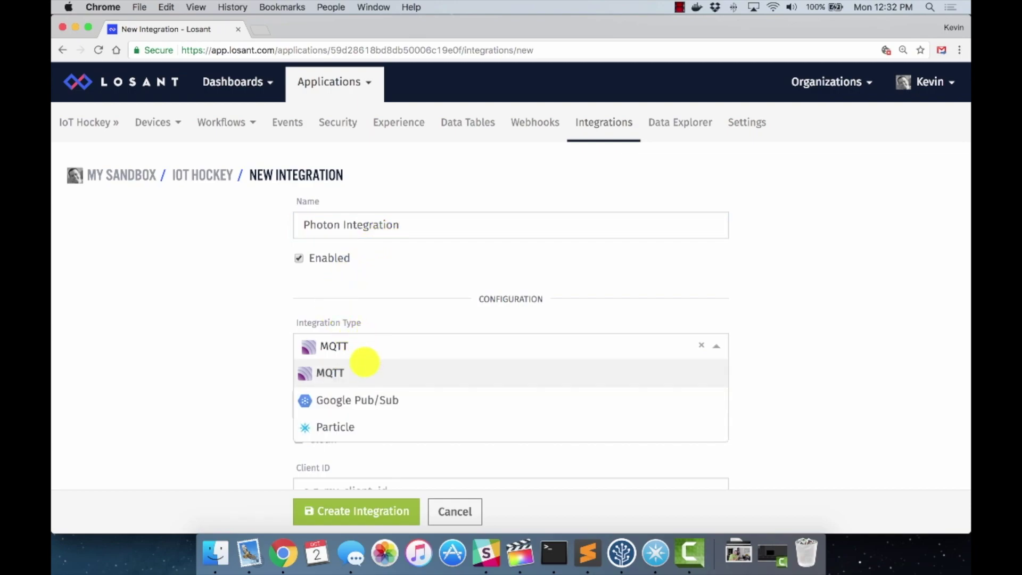
{"action": "left_click", "coordinate": [357, 426]}
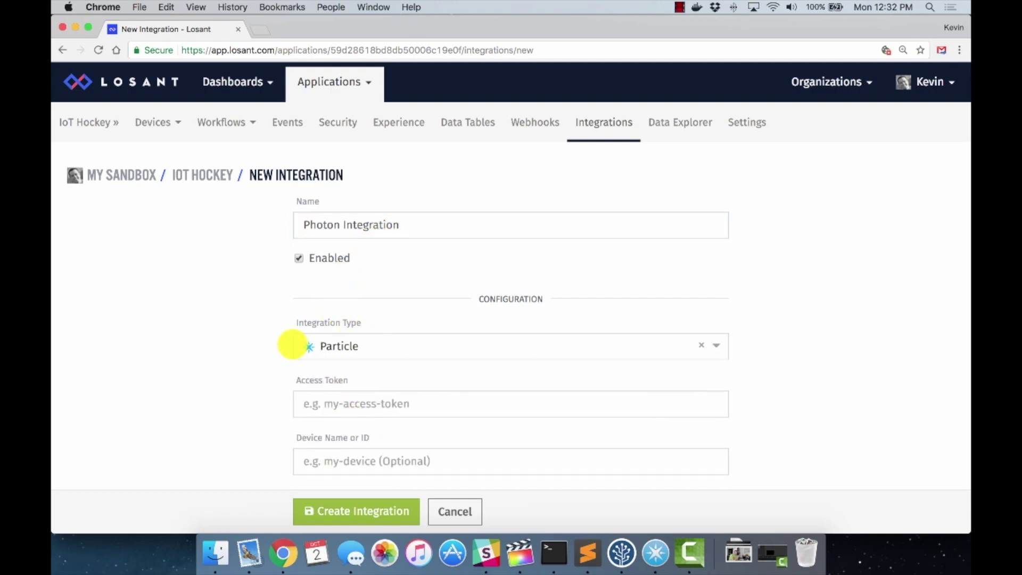
{"action": "scroll", "coordinate": [269, 314], "scroll_direction": "down", "scroll_amount": 2}
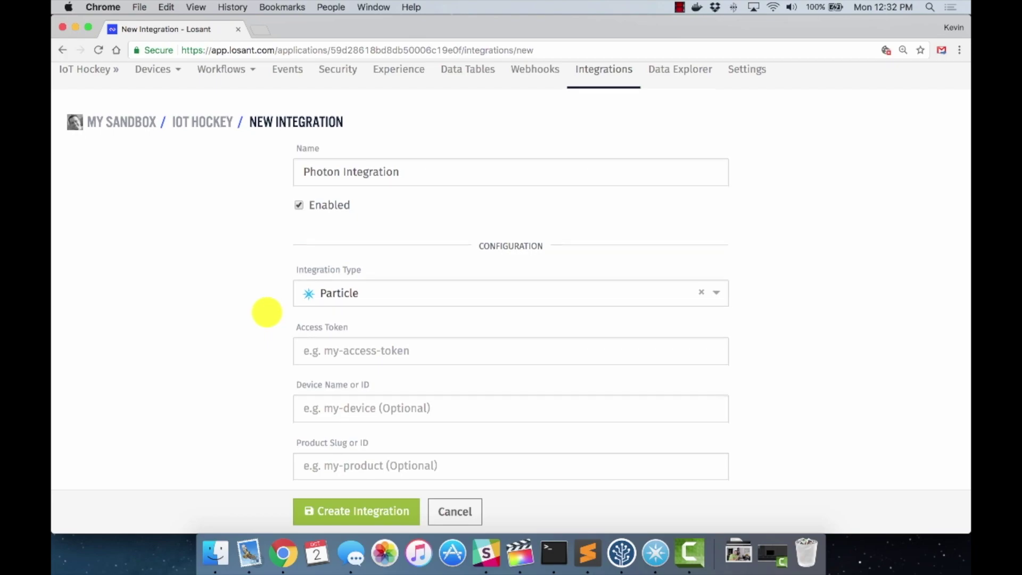
{"action": "scroll", "coordinate": [266, 311], "scroll_direction": "down", "scroll_amount": 2}
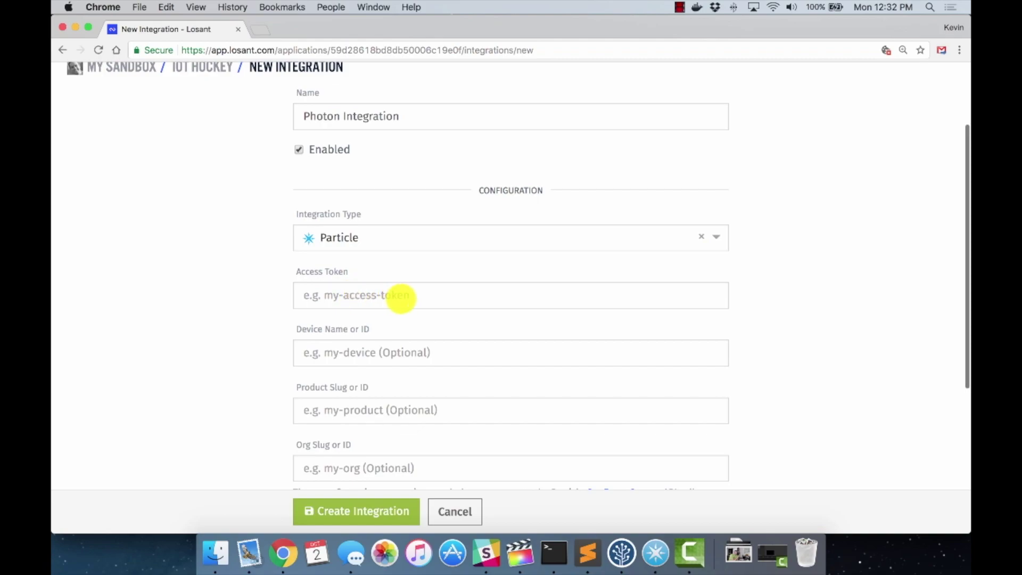
{"action": "scroll", "coordinate": [379, 313], "scroll_direction": "down", "scroll_amount": 2}
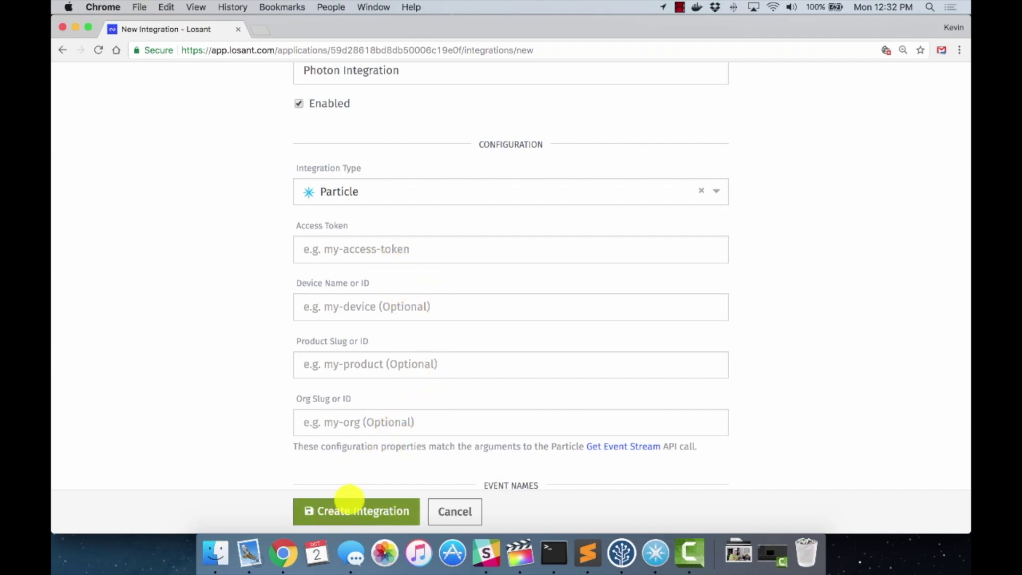
{"action": "left_click", "coordinate": [354, 511]}
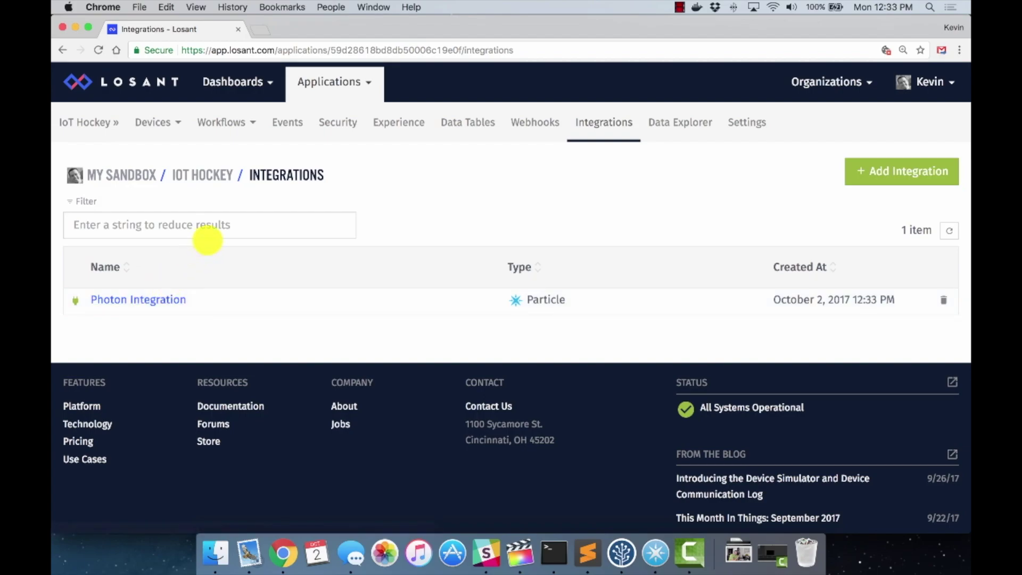
- Create a workflow named 'Query Stat API' in IoT Hockey and open its empty canvas
{"action": "left_click", "coordinate": [250, 124]}
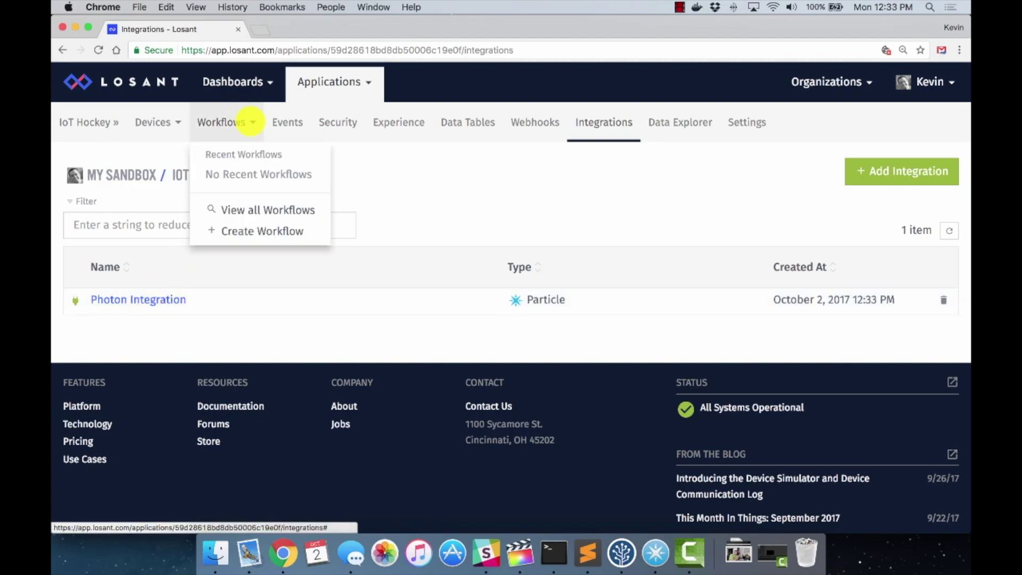
{"action": "left_click", "coordinate": [262, 232]}
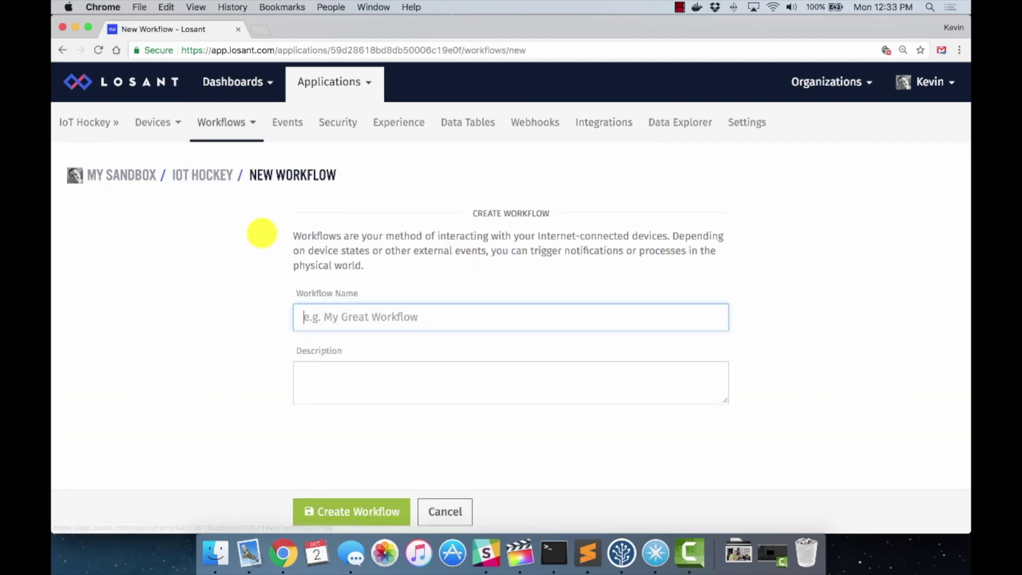
{"action": "left_click", "coordinate": [480, 318]}
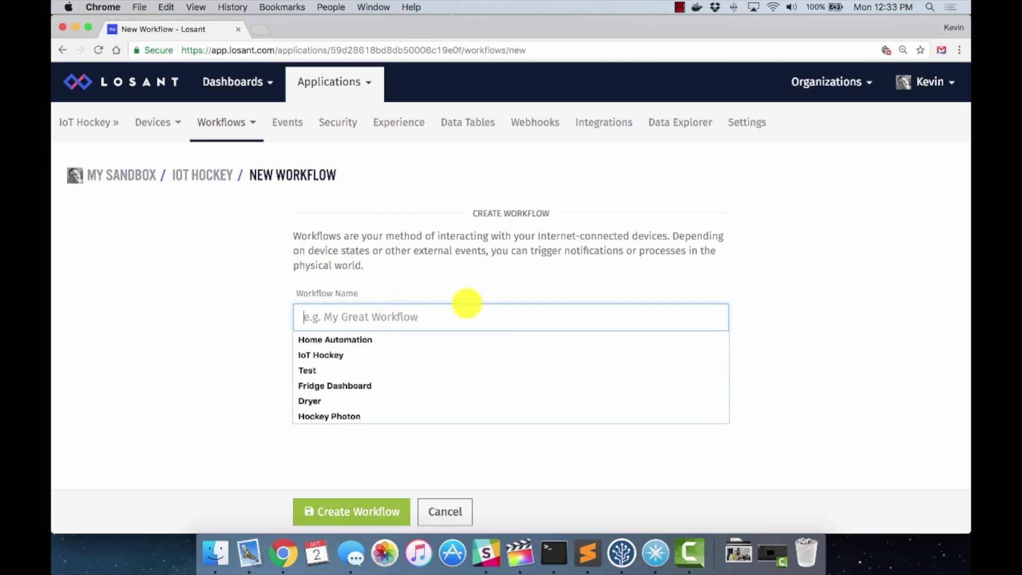
{"action": "type", "text": "Q"}
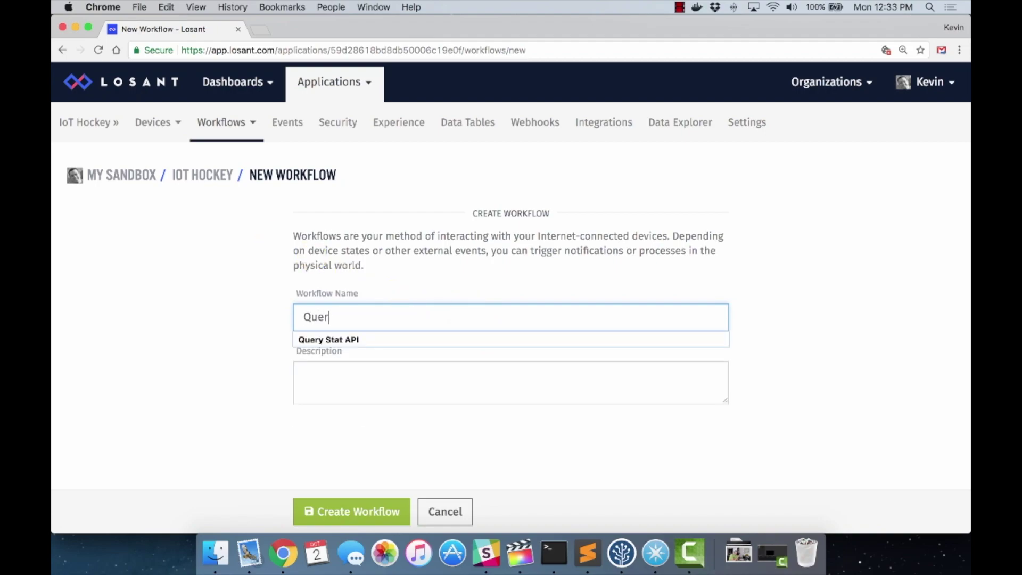
{"action": "type", "text": "uer"}
{"action": "key", "text": "Down"}
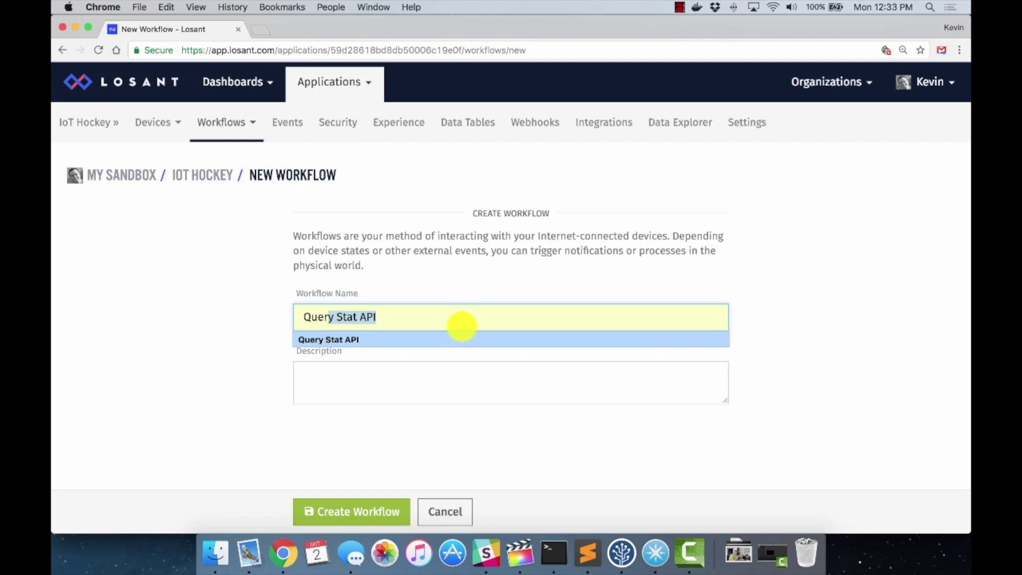
{"action": "left_click", "coordinate": [456, 339]}
{"action": "left_click", "coordinate": [397, 383]}
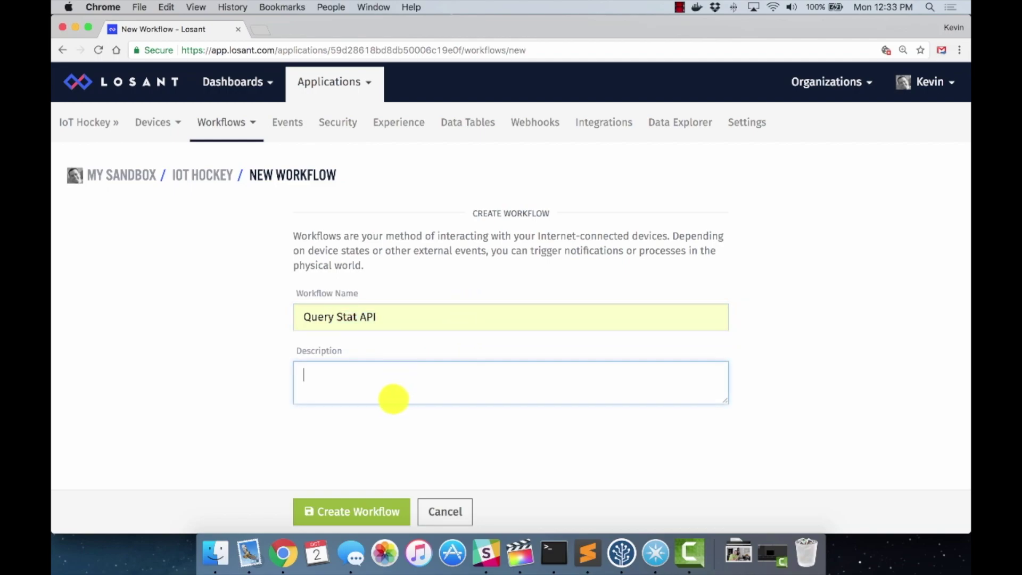
{"action": "scroll", "coordinate": [392, 402], "scroll_direction": "down", "scroll_amount": 1}
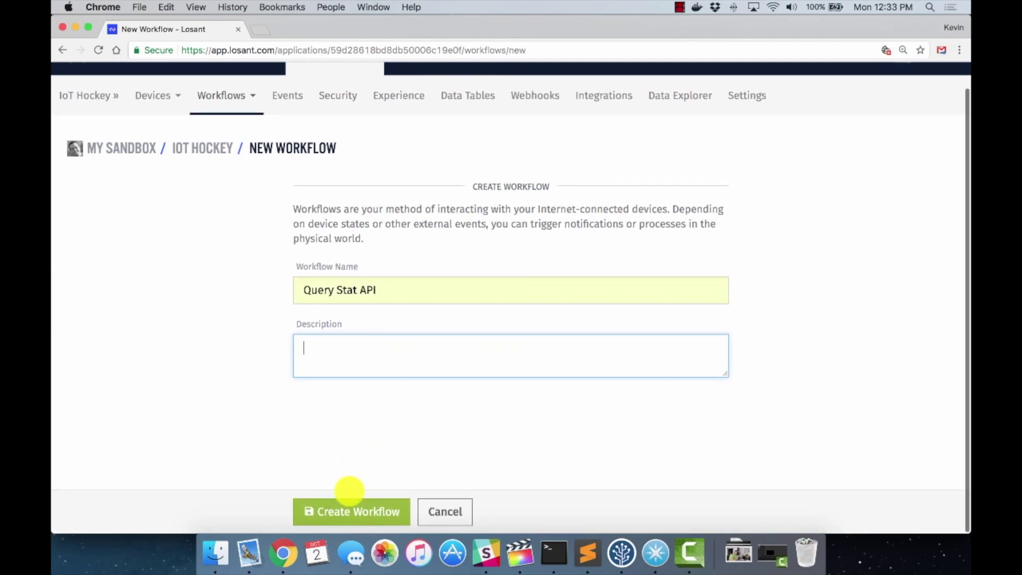
{"action": "left_click", "coordinate": [345, 511]}
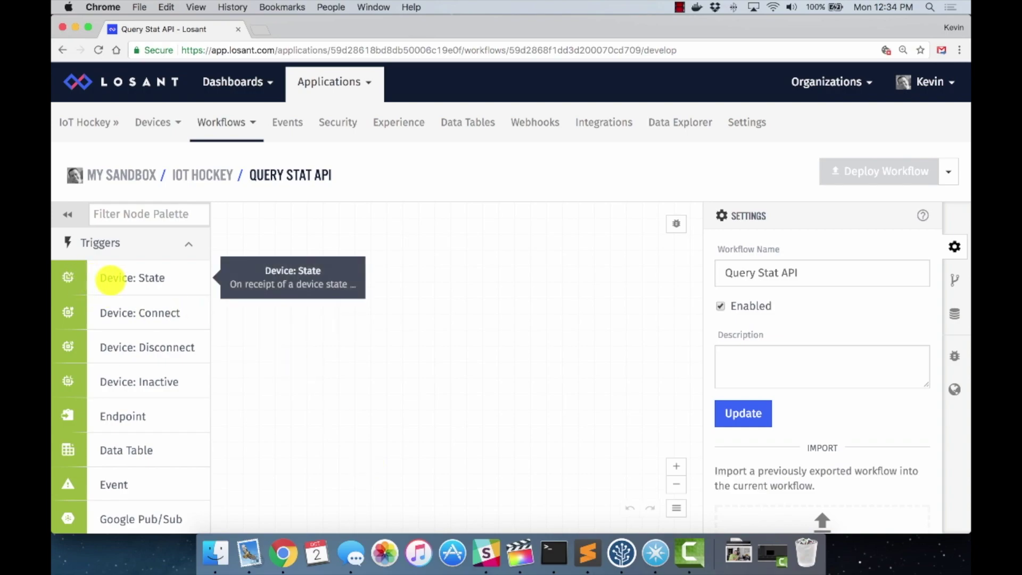
- Remove a mistakenly placed Device: State trigger from the workflow canvas
{"action": "left_click_drag", "start_coordinate": [111, 280], "coordinate": [389, 361]}
{"action": "left_click", "coordinate": [390, 314]}
{"action": "key", "text": "BackSpace"}
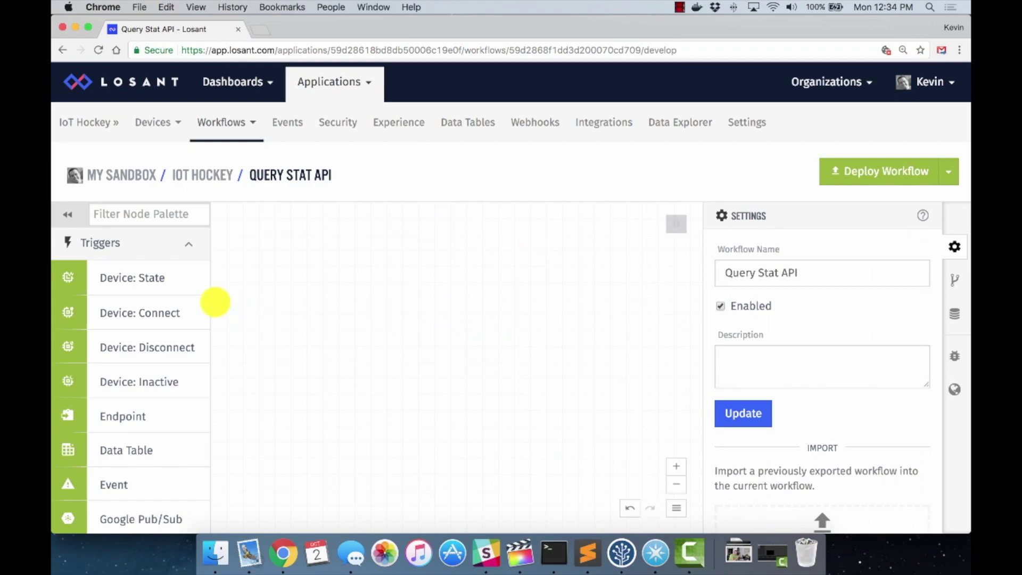
- Find the Virtual Button in the Triggers palette and drag it onto the canvas
{"action": "scroll", "coordinate": [107, 256], "scroll_direction": "down", "scroll_amount": 5}
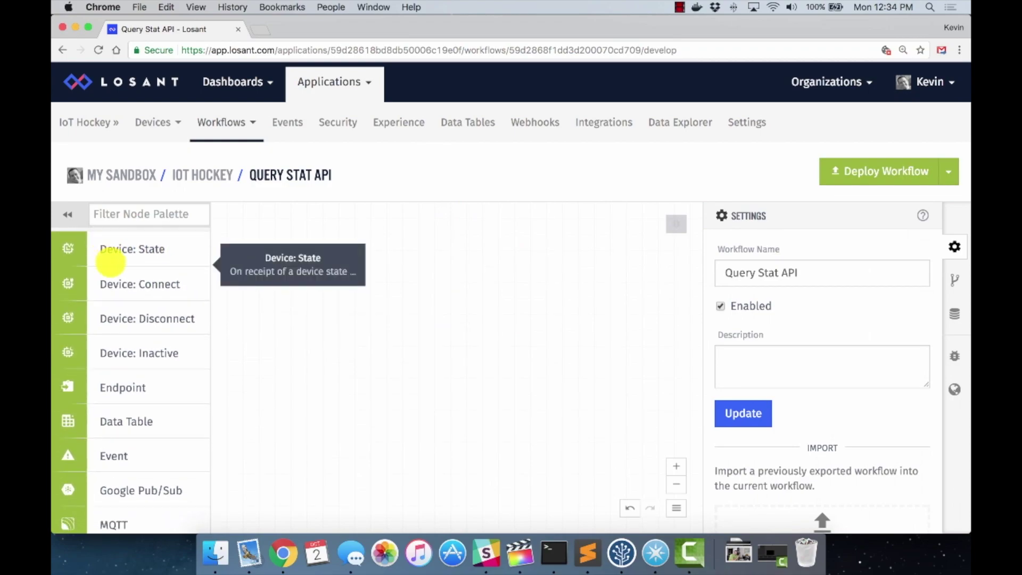
{"action": "scroll", "coordinate": [110, 263], "scroll_direction": "down", "scroll_amount": 15}
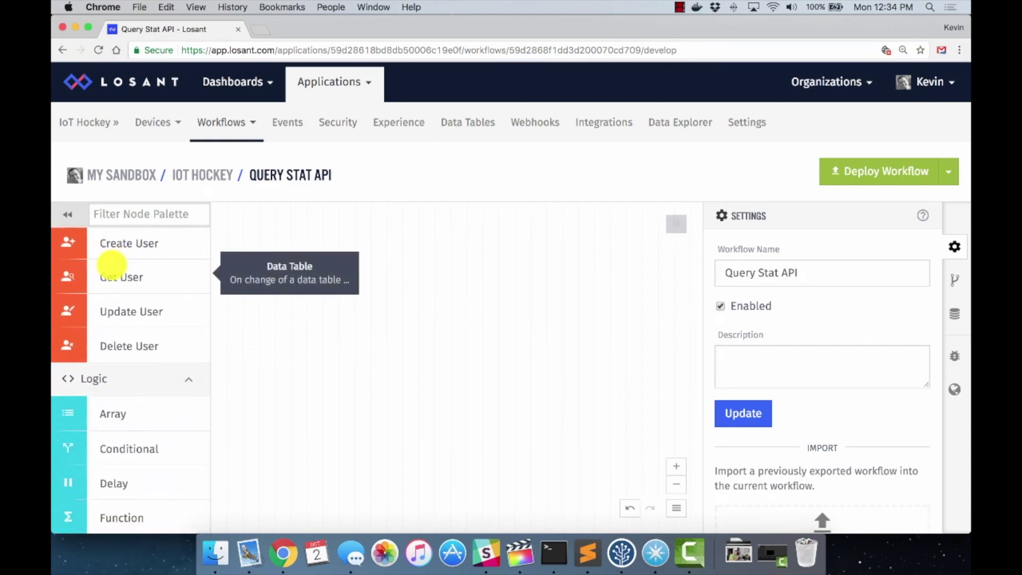
{"action": "scroll", "coordinate": [112, 264], "scroll_direction": "down", "scroll_amount": 20}
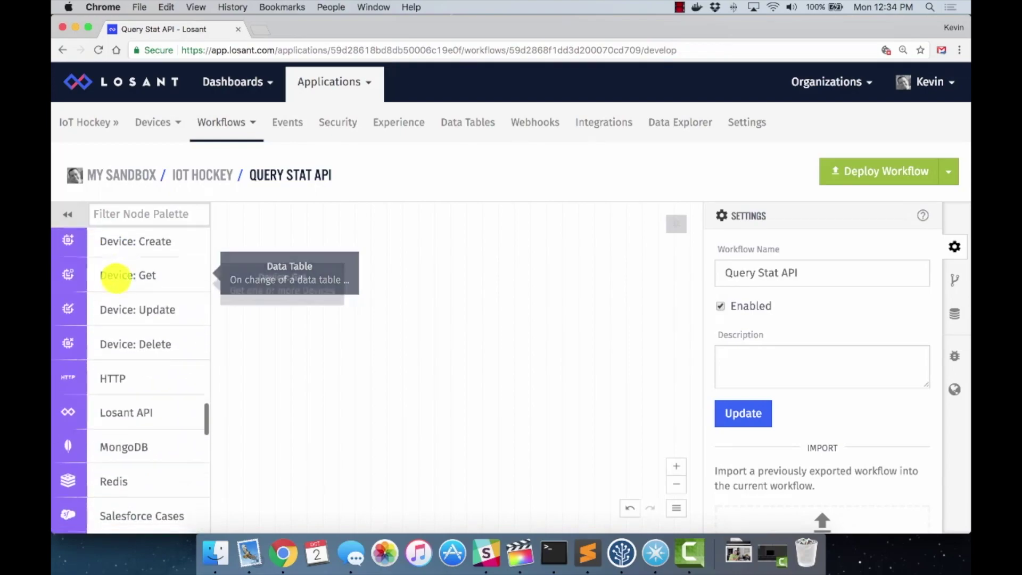
{"action": "scroll", "coordinate": [119, 343], "scroll_direction": "up", "scroll_amount": 15}
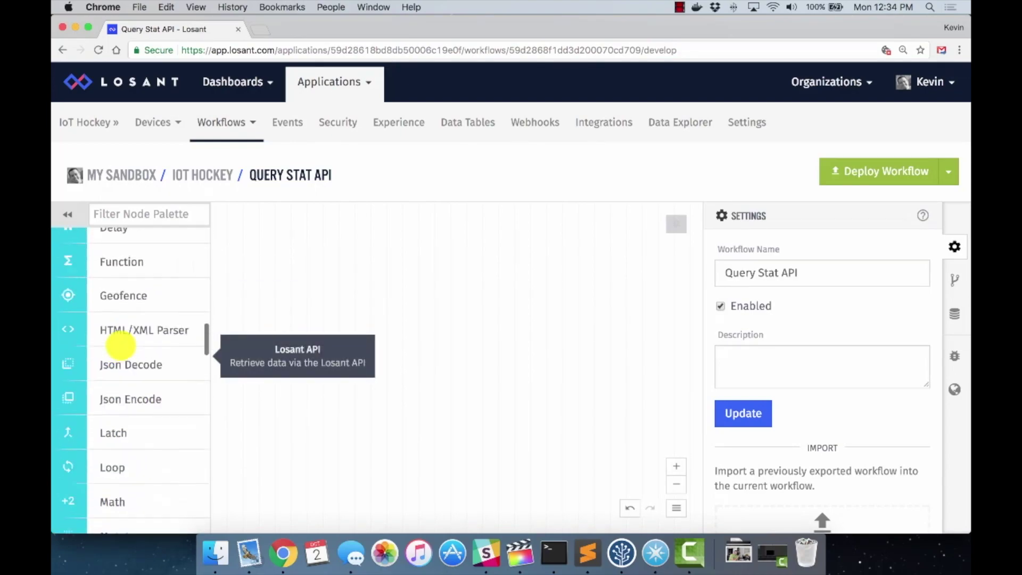
{"action": "scroll", "coordinate": [120, 343], "scroll_direction": "up", "scroll_amount": 15}
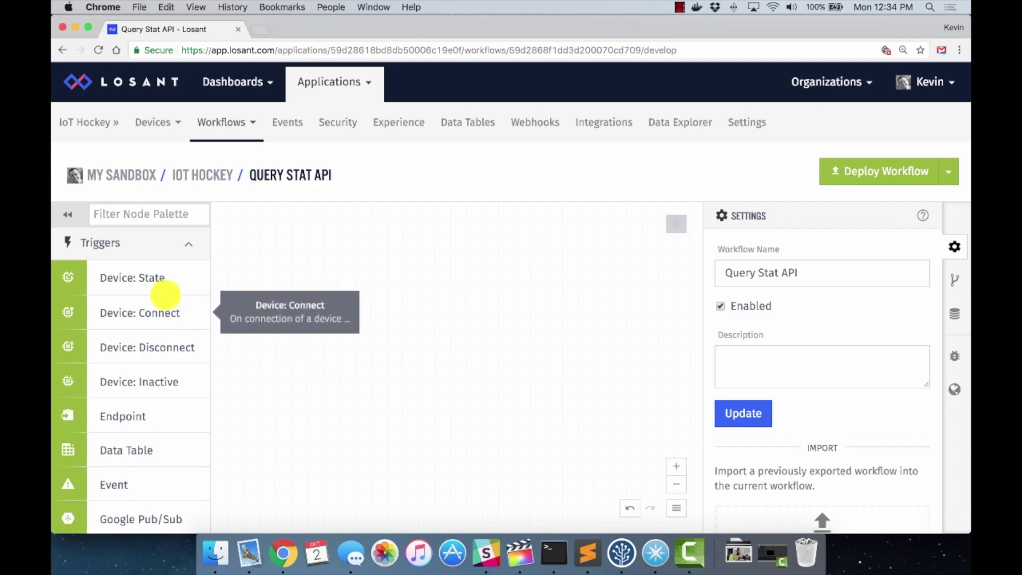
{"action": "scroll", "coordinate": [129, 266], "scroll_direction": "down", "scroll_amount": 5}
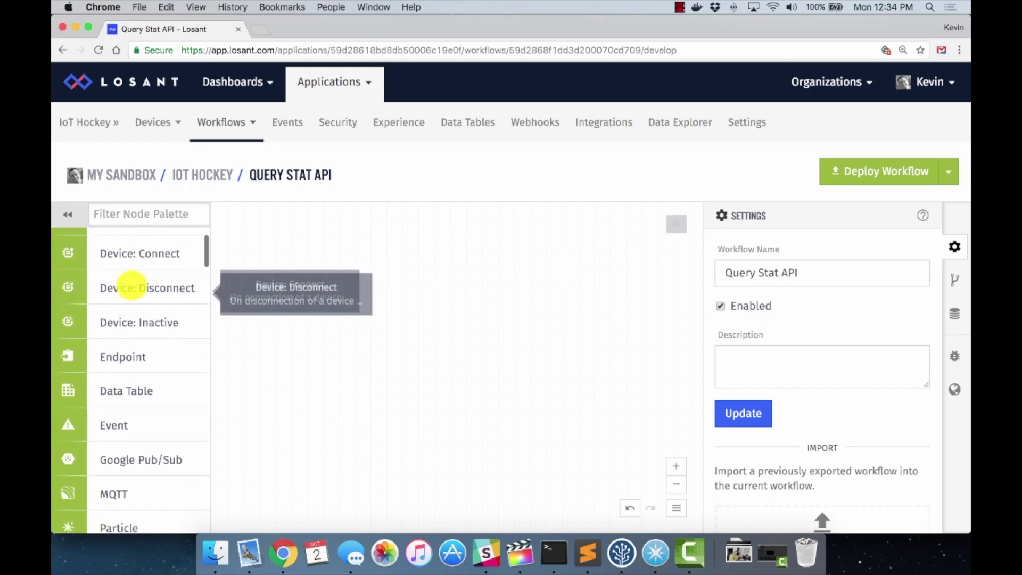
{"action": "scroll", "coordinate": [133, 288], "scroll_direction": "down", "scroll_amount": 2}
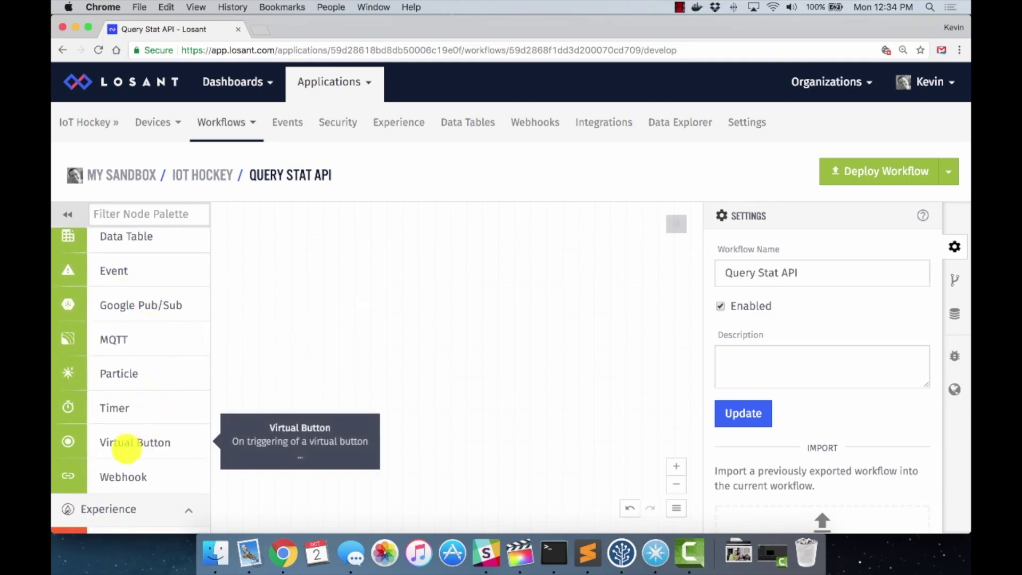
{"action": "left_click_drag", "start_coordinate": [124, 442], "coordinate": [440, 230]}
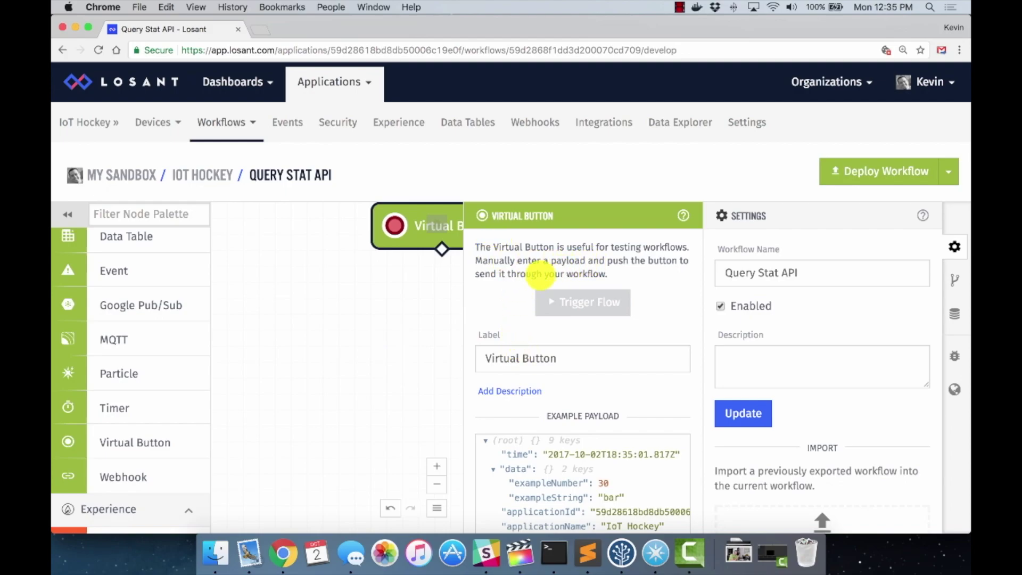
- Close the Virtual Button trigger's settings and scroll the node palette down toward the Data section
{"action": "left_click", "coordinate": [413, 296]}
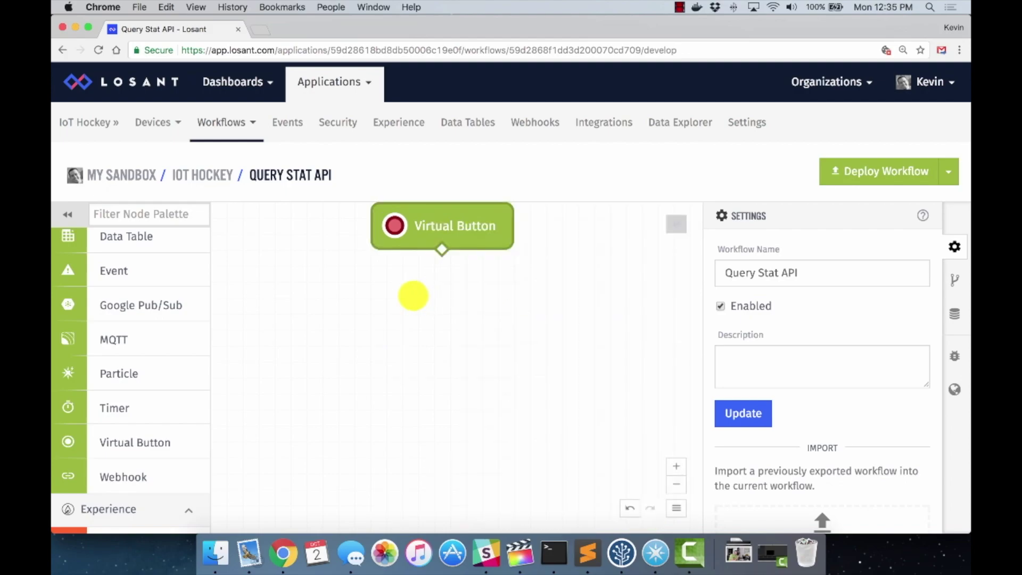
{"action": "left_click", "coordinate": [394, 225]}
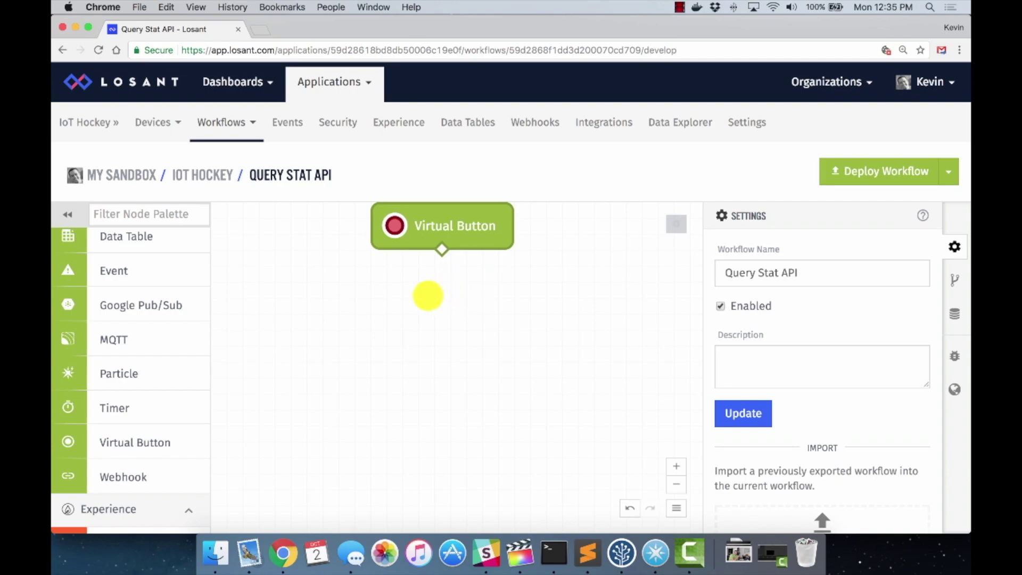
{"action": "scroll", "coordinate": [369, 319], "scroll_direction": "down", "scroll_amount": 2}
{"action": "scroll", "coordinate": [360, 321], "scroll_direction": "up", "scroll_amount": 2}
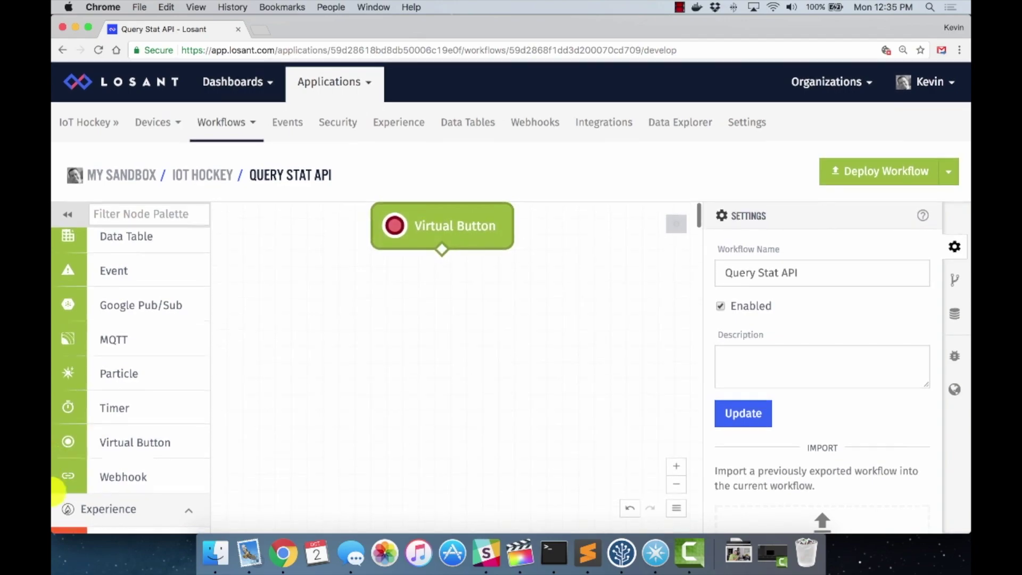
{"action": "scroll", "coordinate": [103, 360], "scroll_direction": "down", "scroll_amount": 5}
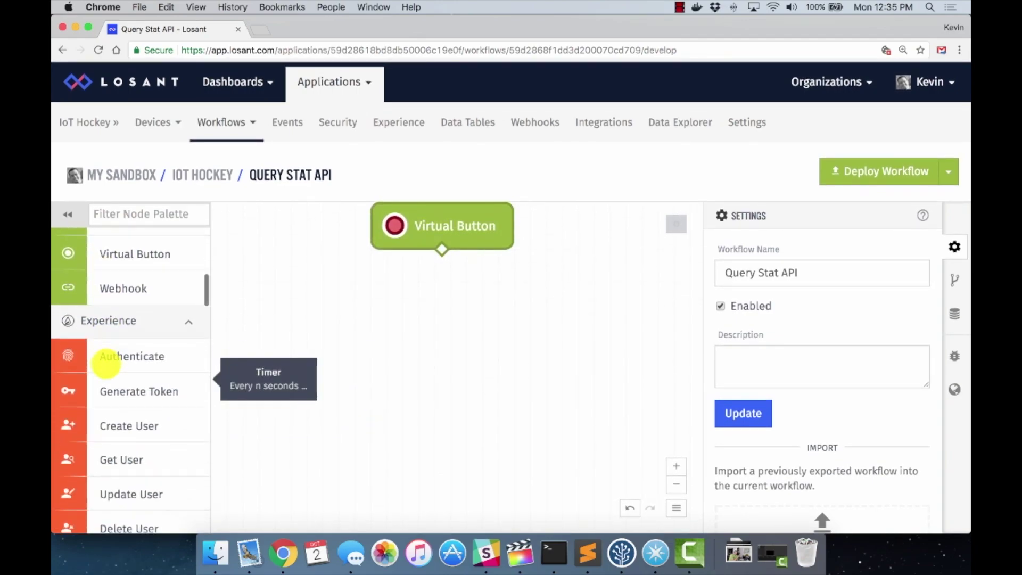
{"action": "scroll", "coordinate": [106, 363], "scroll_direction": "down", "scroll_amount": 12}
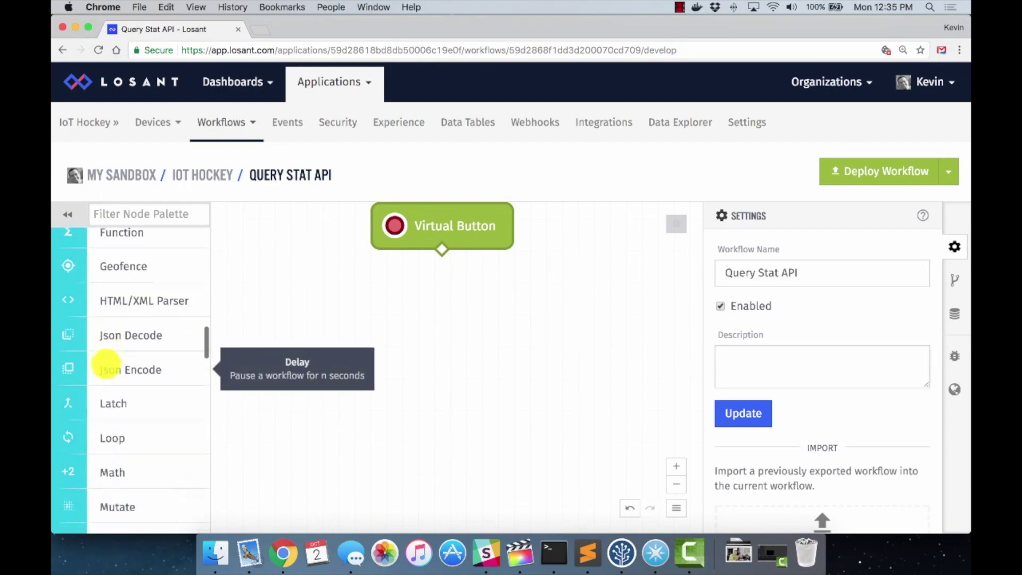
{"action": "scroll", "coordinate": [106, 363], "scroll_direction": "down", "scroll_amount": 12}
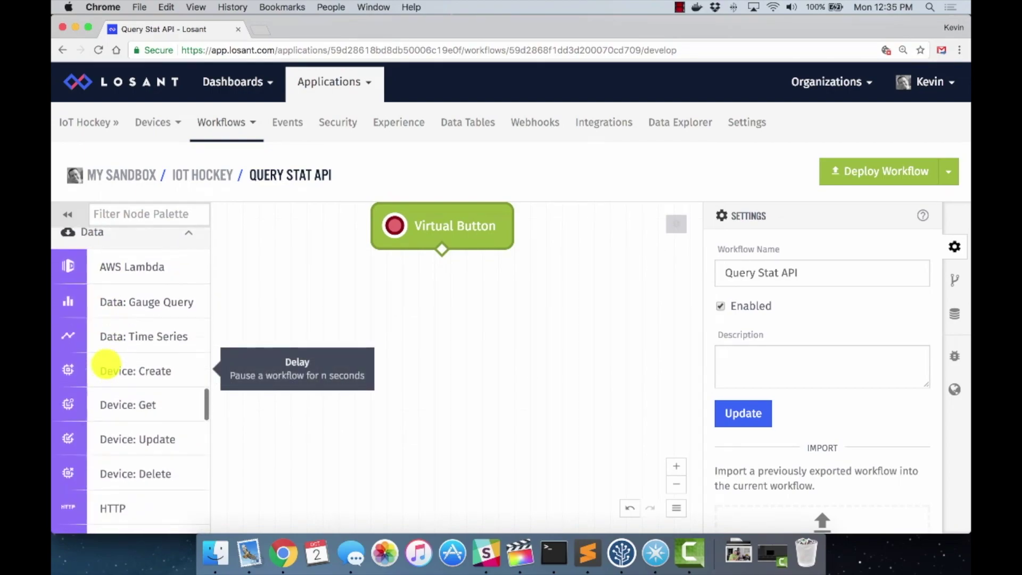
{"action": "scroll", "coordinate": [106, 363], "scroll_direction": "down", "scroll_amount": 5}
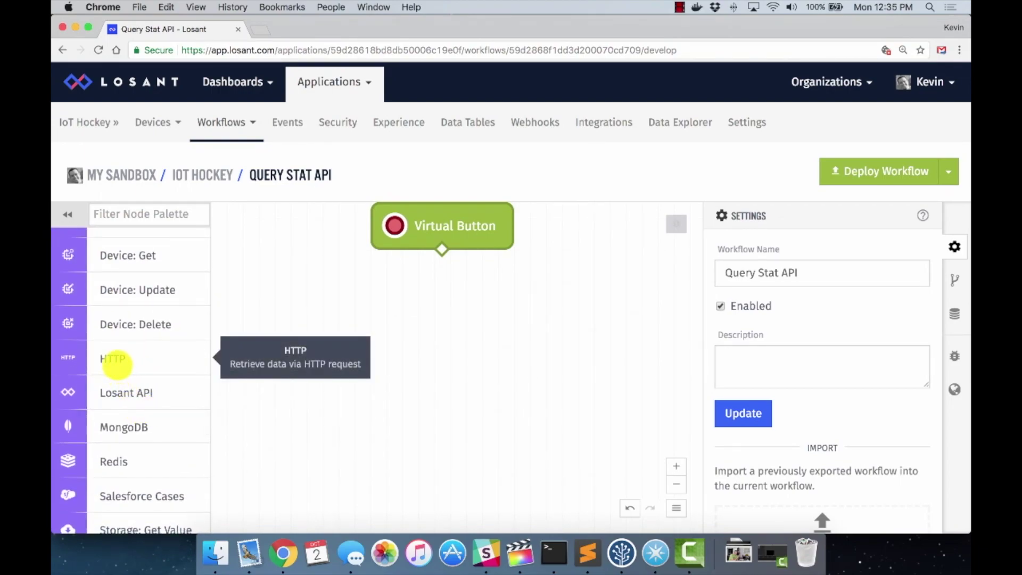
- Add an HTTP node below the Virtual Button, clear its default label, and keep GET
{"action": "left_click_drag", "start_coordinate": [107, 356], "coordinate": [417, 319]}
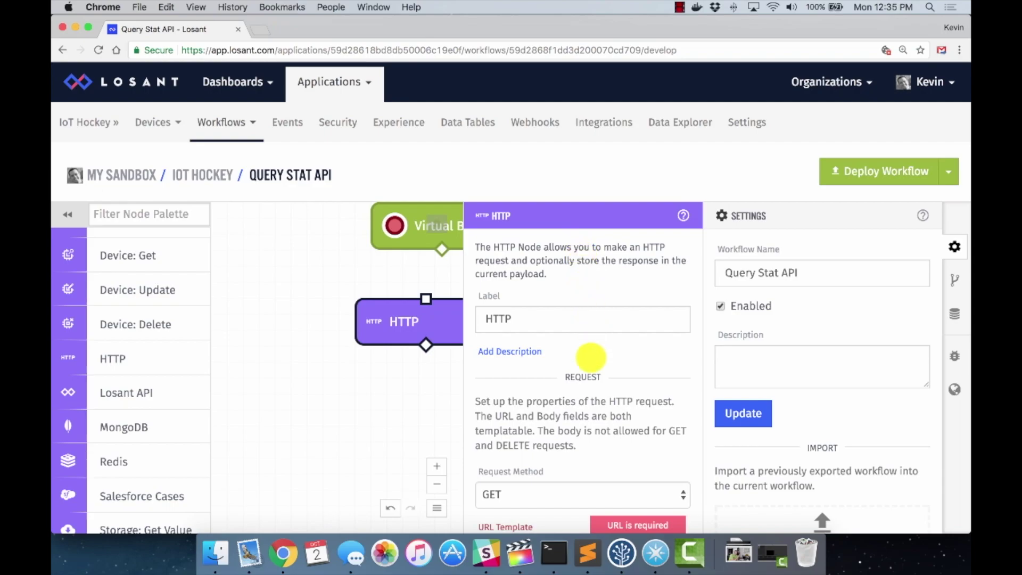
{"action": "left_click_drag", "start_coordinate": [530, 320], "coordinate": [456, 319]}
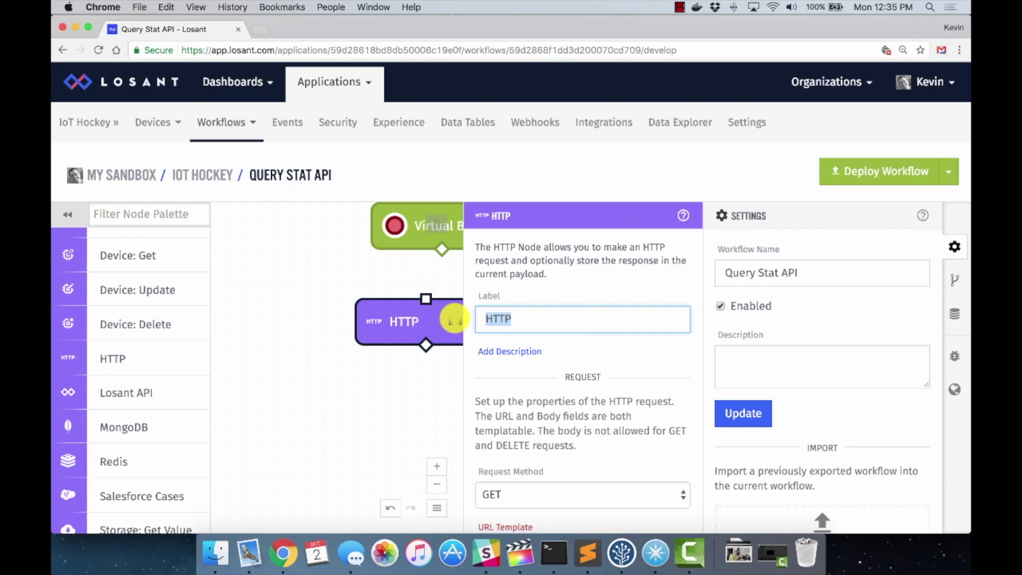
{"action": "key", "text": "BackSpace"}
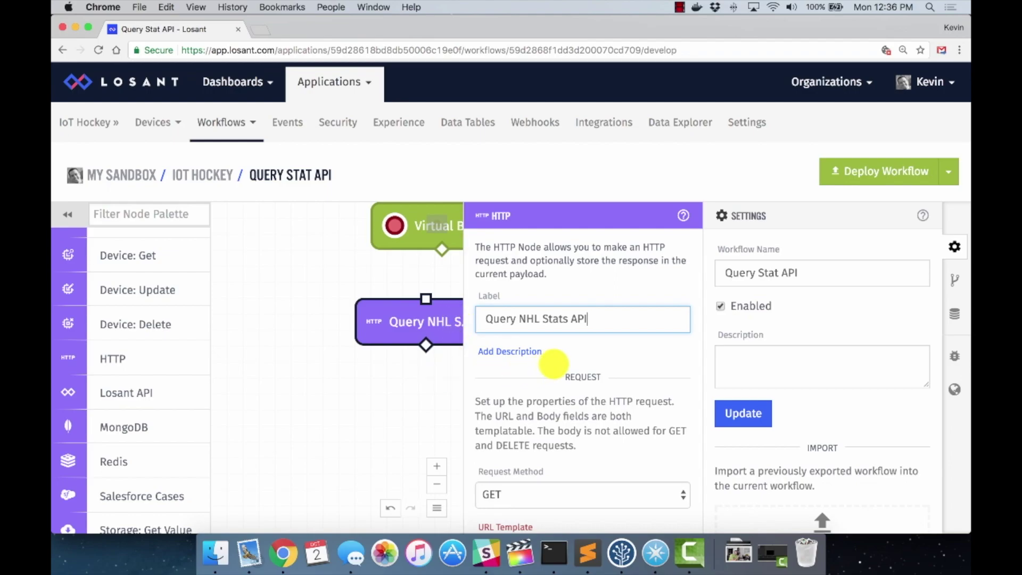
{"action": "scroll", "coordinate": [548, 353], "scroll_direction": "down", "scroll_amount": 5}
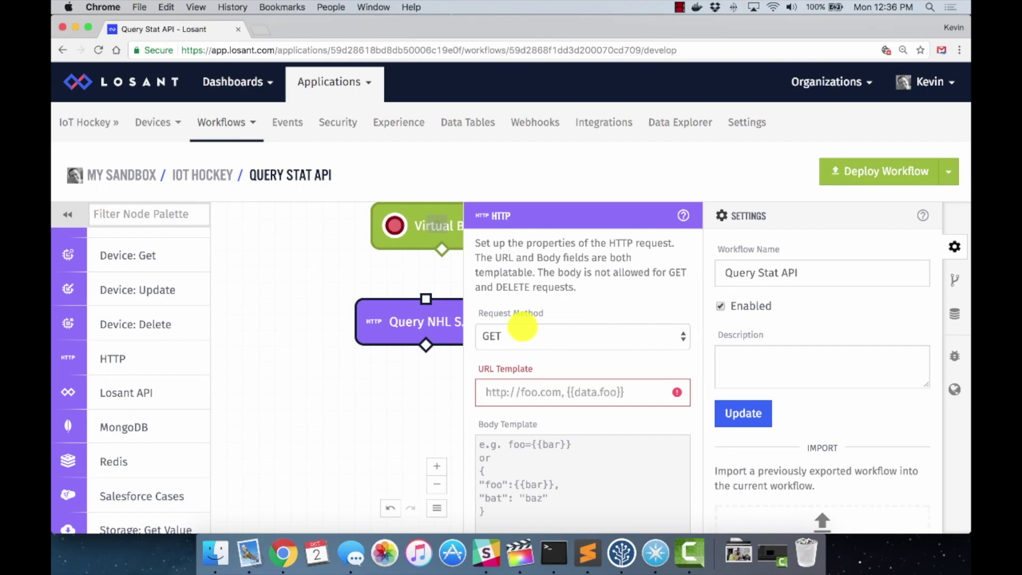
{"action": "left_click", "coordinate": [681, 335]}
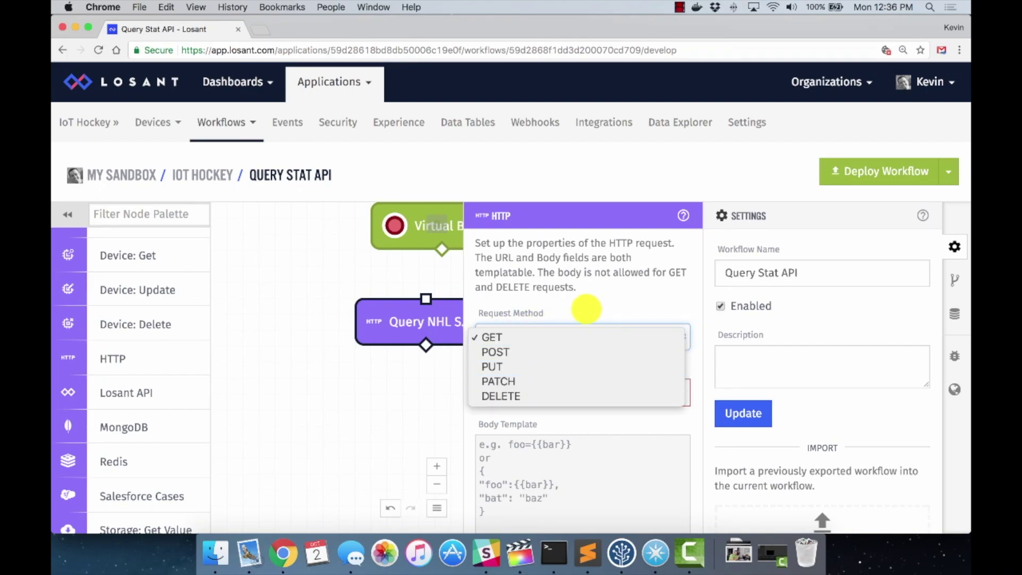
{"action": "left_click", "coordinate": [602, 306]}
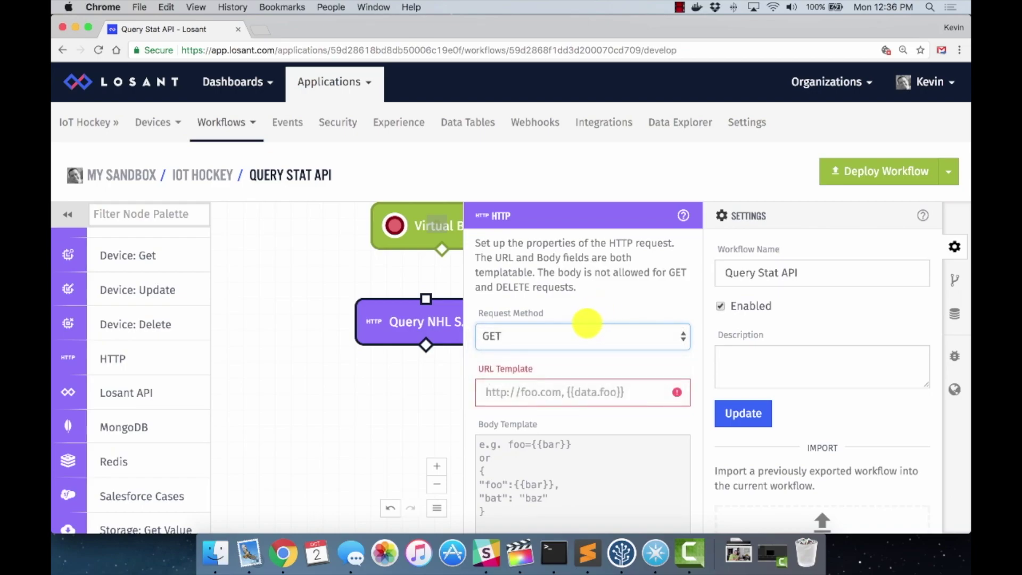
- Paste the NHL stats API URL as the URL Template and set Payload Path to data.raw
{"action": "scroll", "coordinate": [558, 347], "scroll_direction": "down", "scroll_amount": 3}
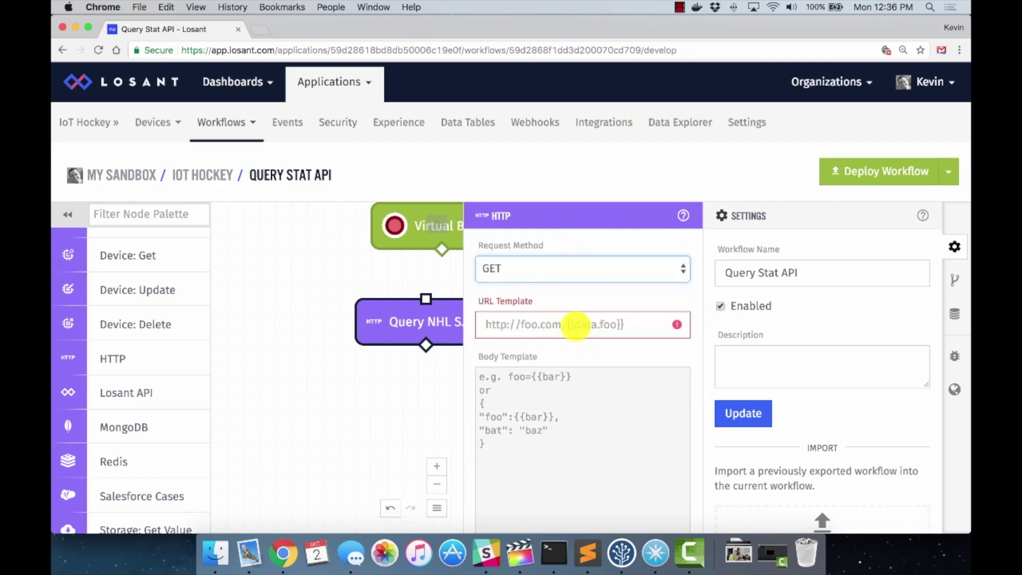
{"action": "left_click", "coordinate": [569, 324]}
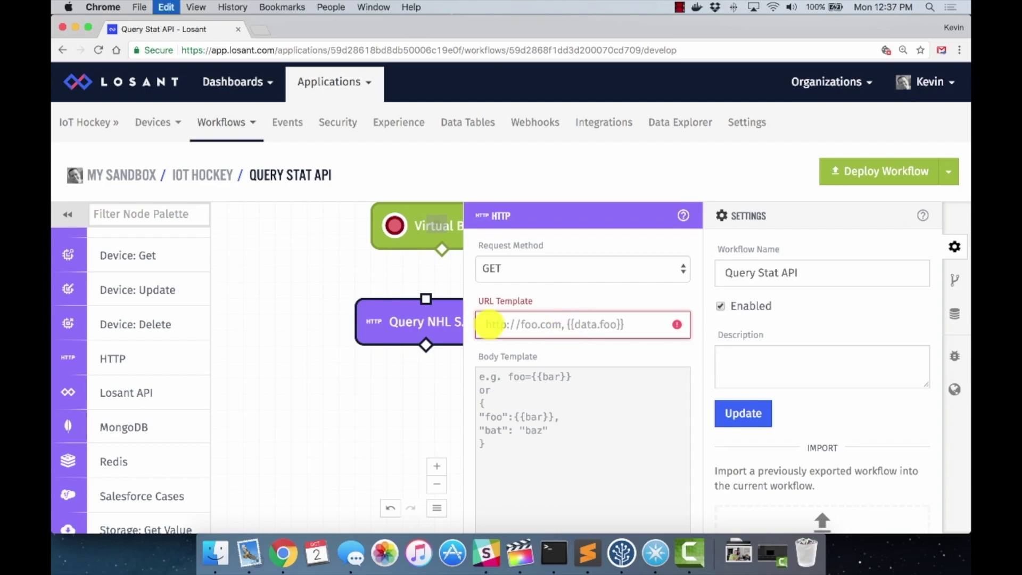
{"action": "type", "text": "https://statsapi.web.nhl.com/api/v1/people/8470594?hydrate=stats(splits=statsSingleSeason)"}
{"action": "key", "text": "Left"}
{"action": "key", "text": "Left"}
{"action": "key", "text": "Left"}
{"action": "key", "text": "Left"}
{"action": "key", "text": "Left"}
{"action": "key", "text": "Left"}
{"action": "key", "text": "Left"}
{"action": "key", "text": "Left"}
{"action": "key", "text": "Left"}
{"action": "key", "text": "Left"}
{"action": "key", "text": "Left"}
{"action": "key", "text": "Left"}
{"action": "key", "text": "Left"}
{"action": "key", "text": "Left"}
{"action": "key", "text": "Left"}
{"action": "key", "text": "Left"}
{"action": "key", "text": "Left"}
{"action": "key", "text": "Left"}
{"action": "key", "text": "Left"}
{"action": "key", "text": "Left"}
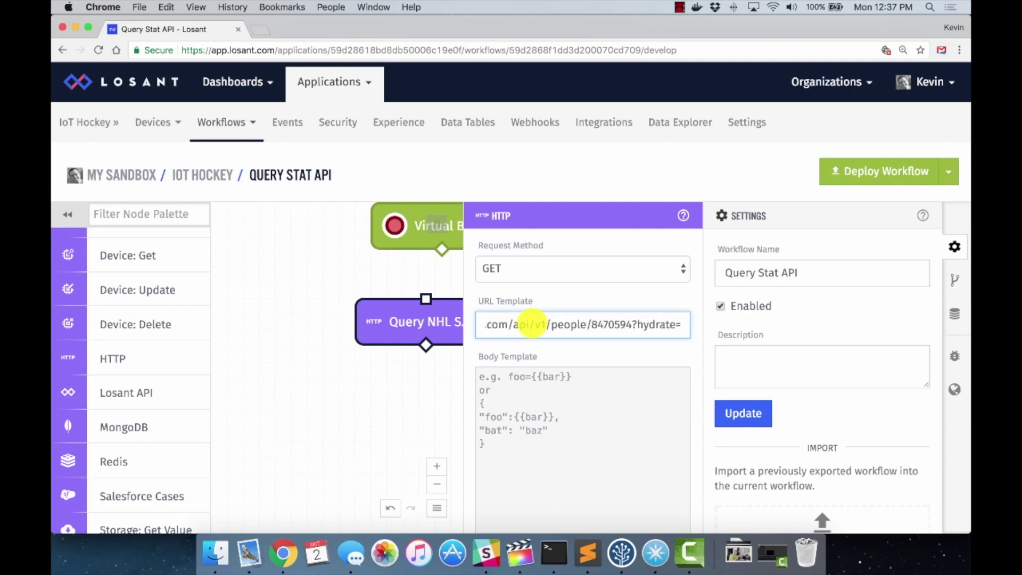
{"action": "key", "text": "Left"}
{"action": "key", "text": "Left"}
{"action": "key", "text": "Left"}
{"action": "key", "text": "Left"}
{"action": "key", "text": "Left"}
{"action": "key", "text": "Left"}
{"action": "key", "text": "Left"}
{"action": "key", "text": "Left"}
{"action": "key", "text": "Left"}
{"action": "key", "text": "Left"}
{"action": "key", "text": "Left"}
{"action": "key", "text": "Left"}
{"action": "key", "text": "Left"}
{"action": "key", "text": "Left"}
{"action": "key", "text": "Left"}
{"action": "key", "text": "Left"}
{"action": "key", "text": "Left"}
{"action": "key", "text": "Left"}
{"action": "key", "text": "Left"}
{"action": "key", "text": "Left"}
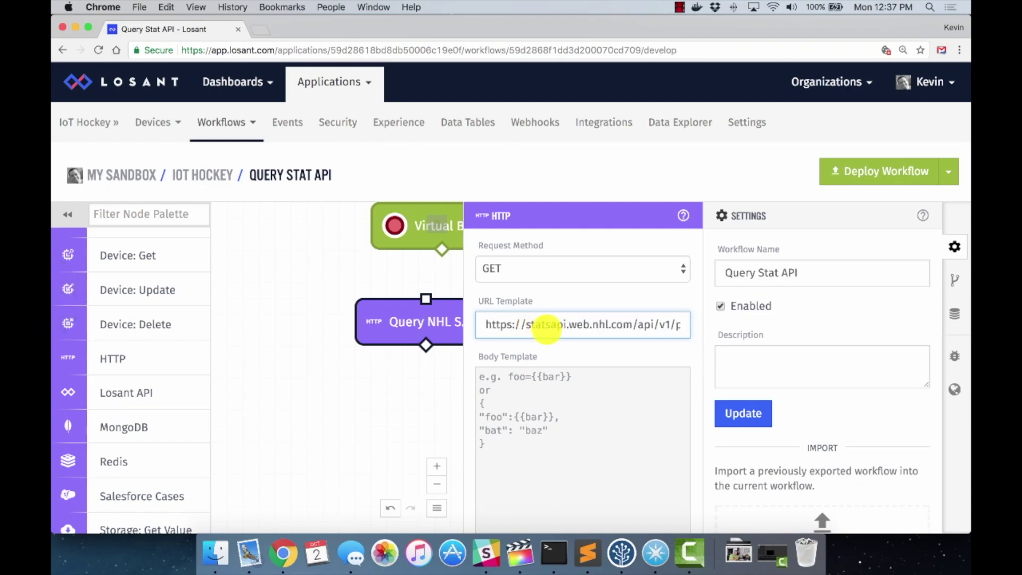
{"action": "scroll", "coordinate": [556, 350], "scroll_direction": "down", "scroll_amount": 2}
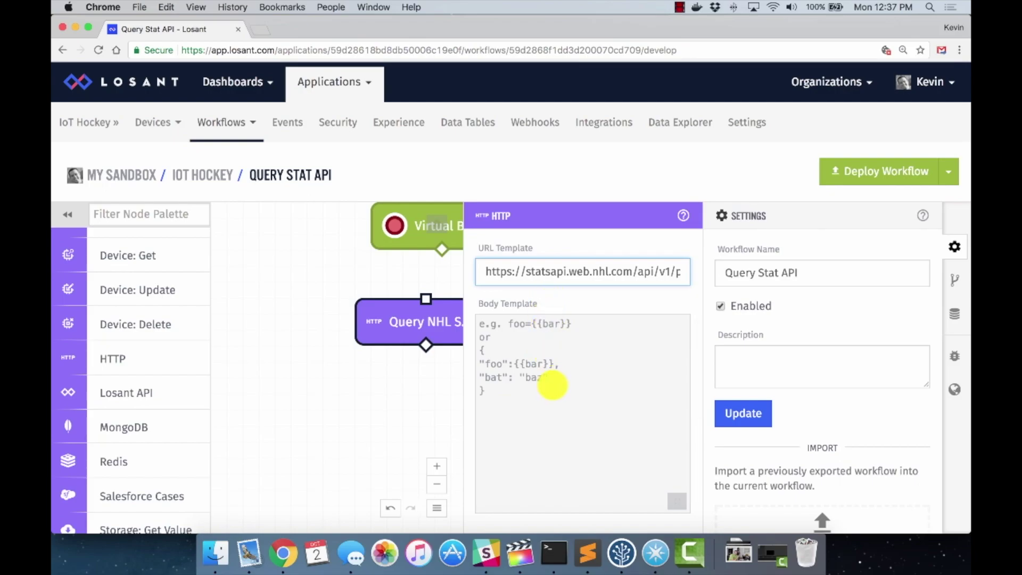
{"action": "scroll", "coordinate": [547, 383], "scroll_direction": "down", "scroll_amount": 5}
{"action": "scroll", "coordinate": [552, 379], "scroll_direction": "down", "scroll_amount": 6}
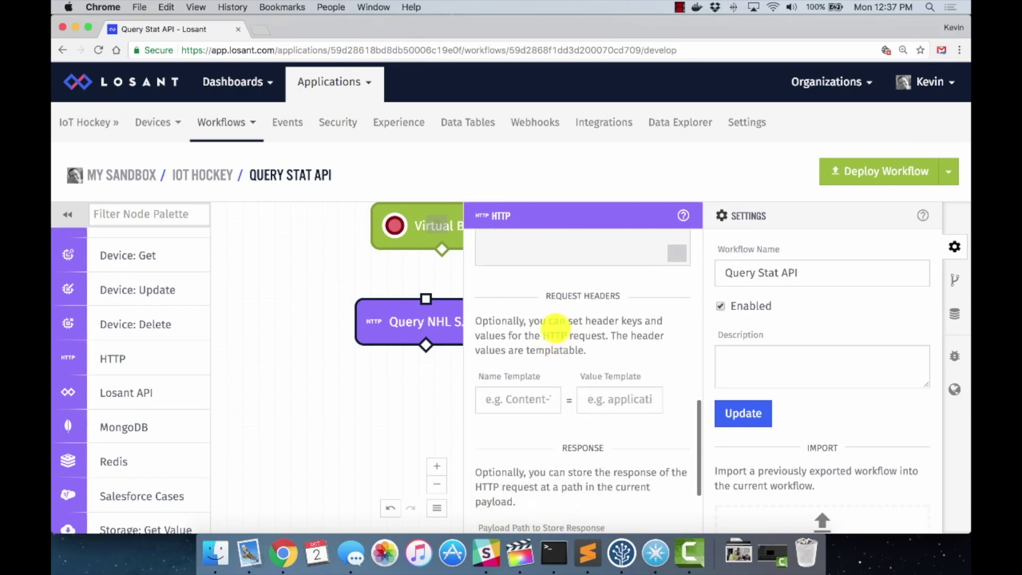
{"action": "scroll", "coordinate": [554, 369], "scroll_direction": "down", "scroll_amount": 2}
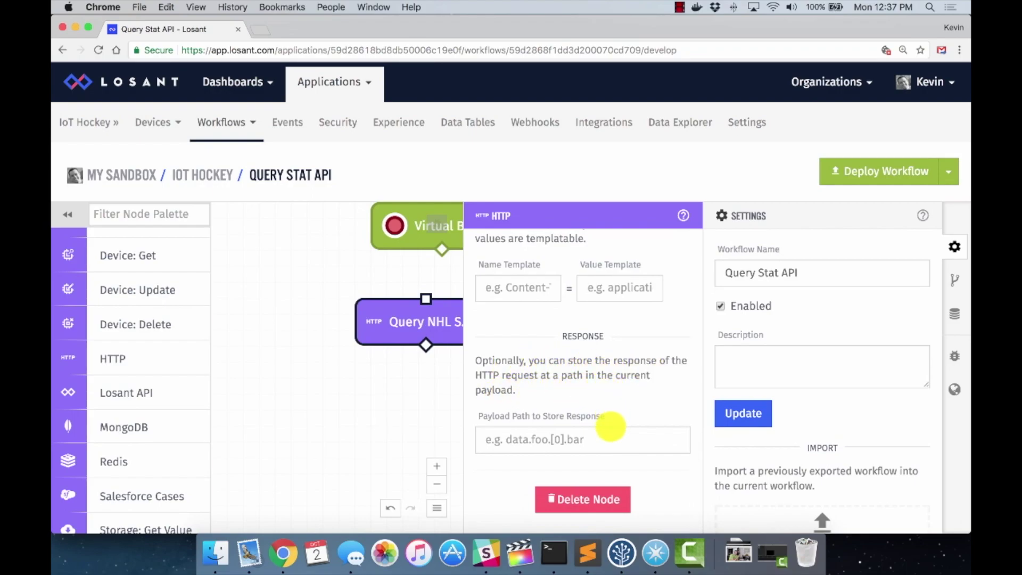
{"action": "left_click", "coordinate": [607, 439]}
{"action": "type", "text": "d"}
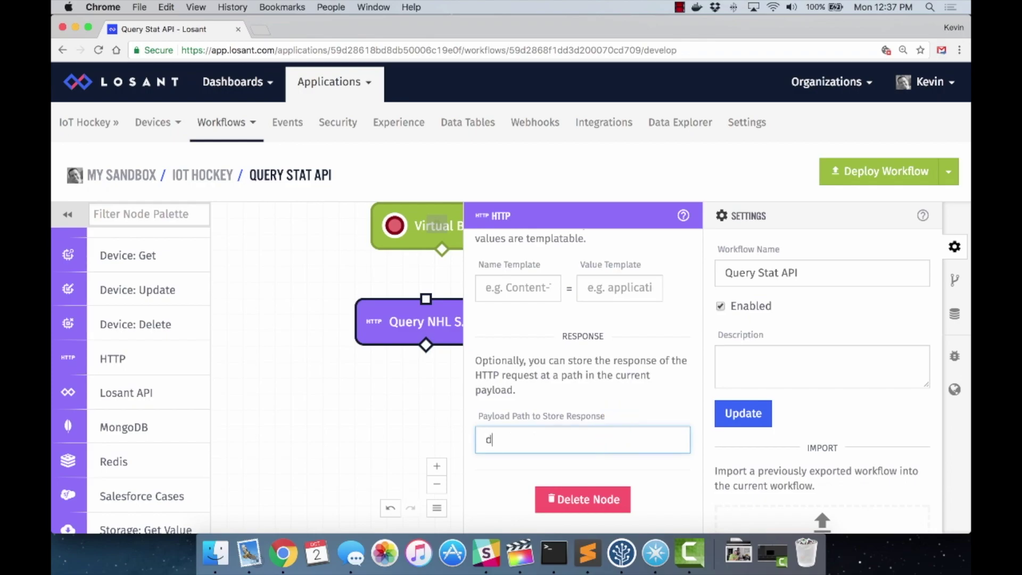
{"action": "type", "text": "ata.raw_stats"}
- Connect the Virtual Button trigger's output to the Query NHL Stats HTTP node
{"action": "left_click", "coordinate": [427, 391]}
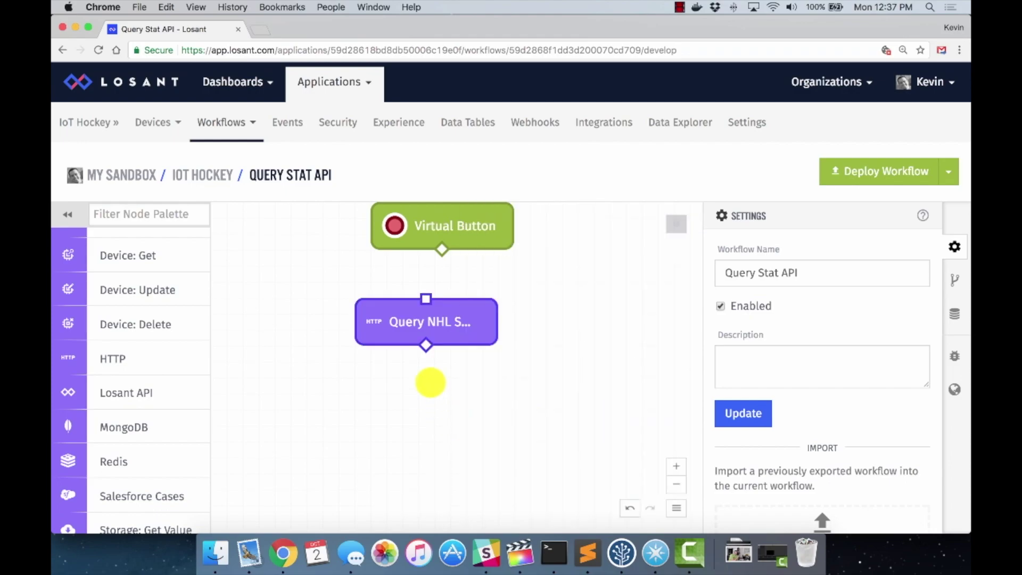
{"action": "left_click_drag", "start_coordinate": [440, 248], "coordinate": [425, 302]}
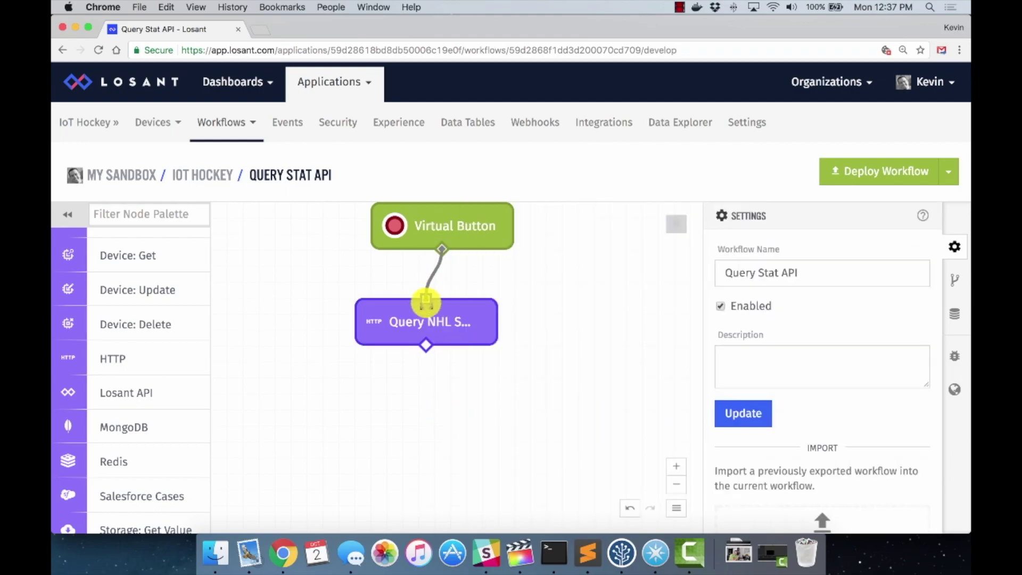
{"action": "left_click", "coordinate": [434, 226]}
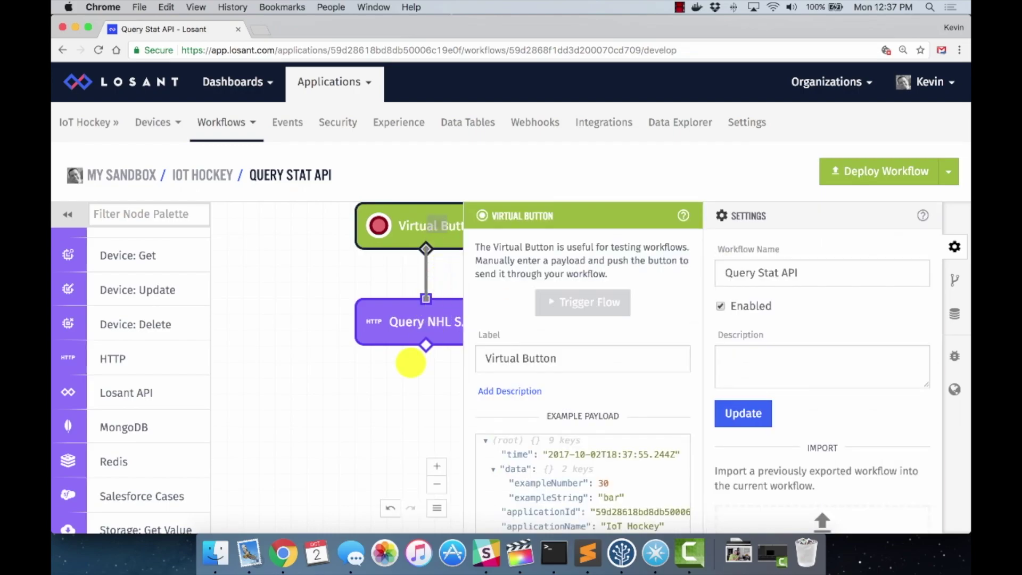
{"action": "left_click", "coordinate": [404, 389]}
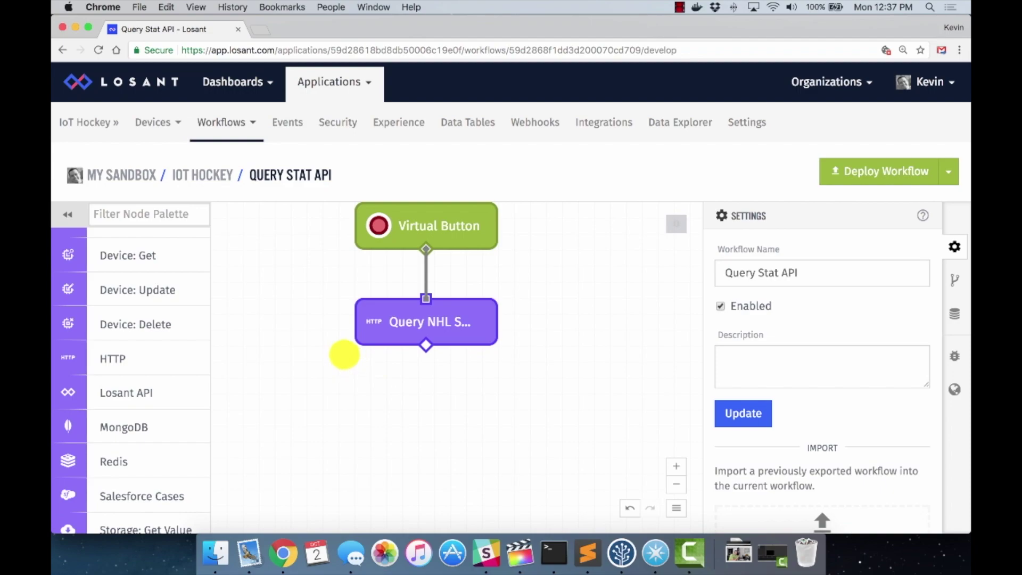
- Drop a Debug node beneath Query NHL Stats and wire the request's output into it
{"action": "scroll", "coordinate": [278, 288], "scroll_direction": "down", "scroll_amount": 1}
{"action": "scroll", "coordinate": [277, 288], "scroll_direction": "down", "scroll_amount": 1}
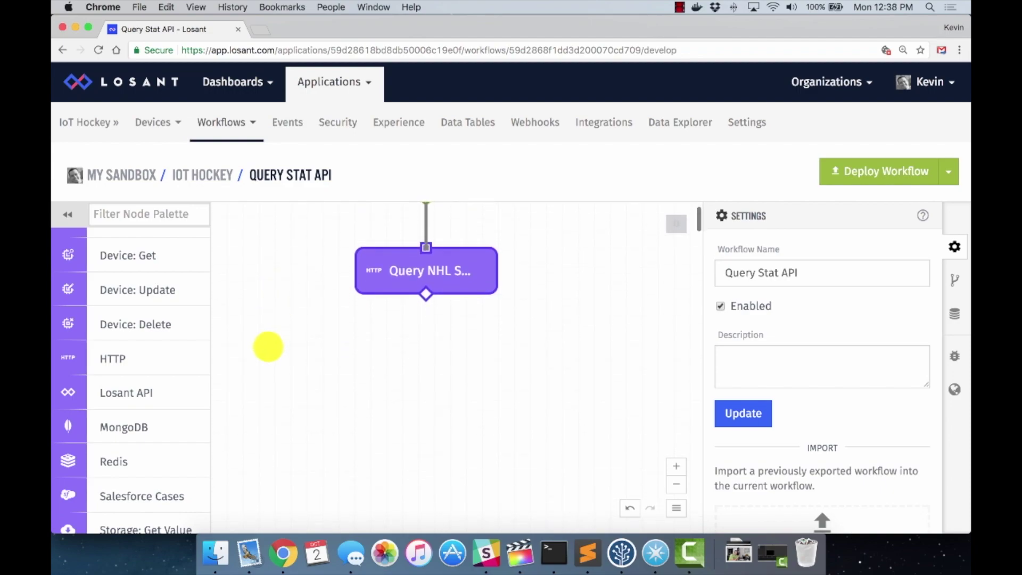
{"action": "scroll", "coordinate": [167, 347], "scroll_direction": "down", "scroll_amount": 5}
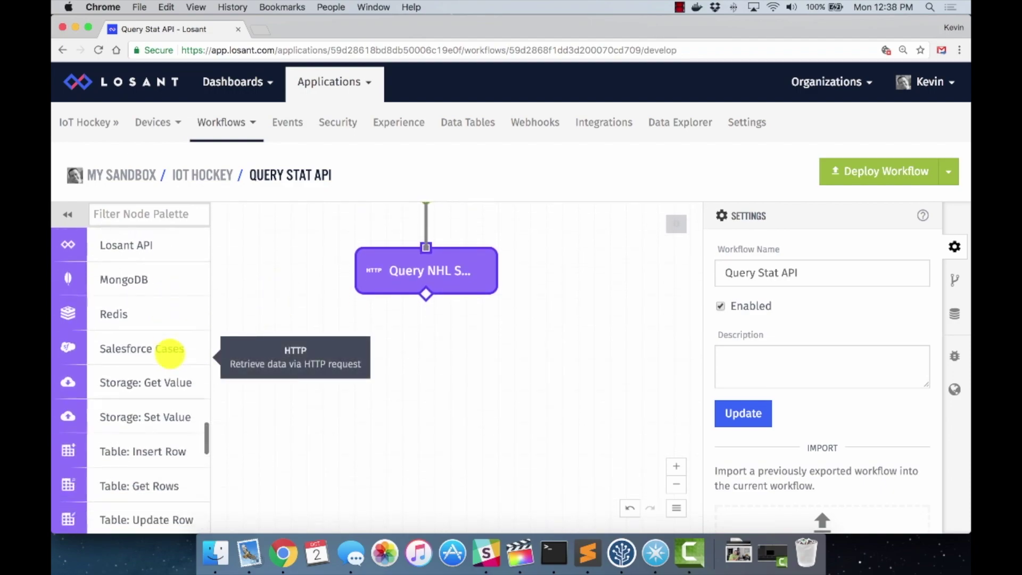
{"action": "scroll", "coordinate": [167, 346], "scroll_direction": "down", "scroll_amount": 5}
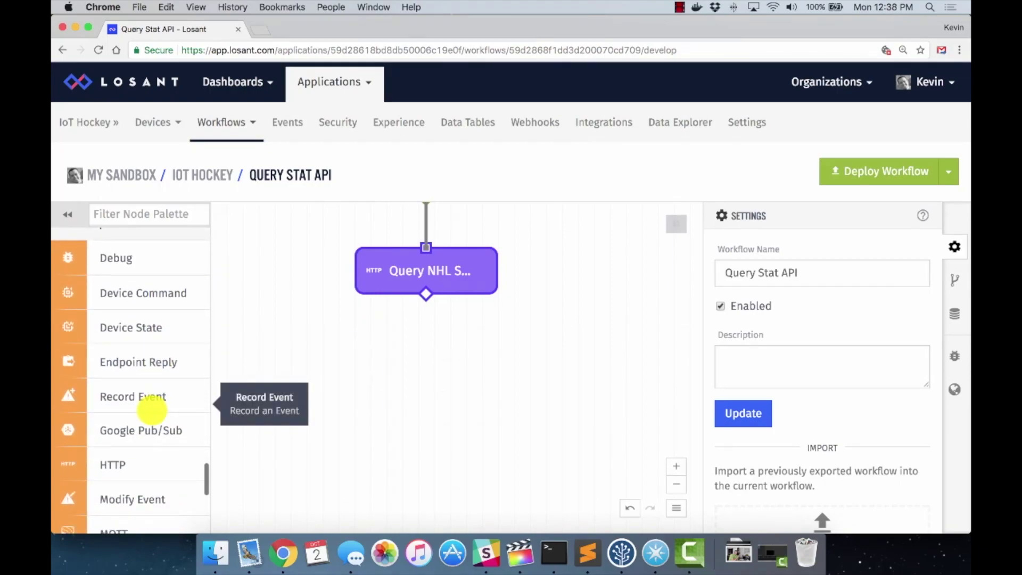
{"action": "scroll", "coordinate": [155, 404], "scroll_direction": "up", "scroll_amount": 2}
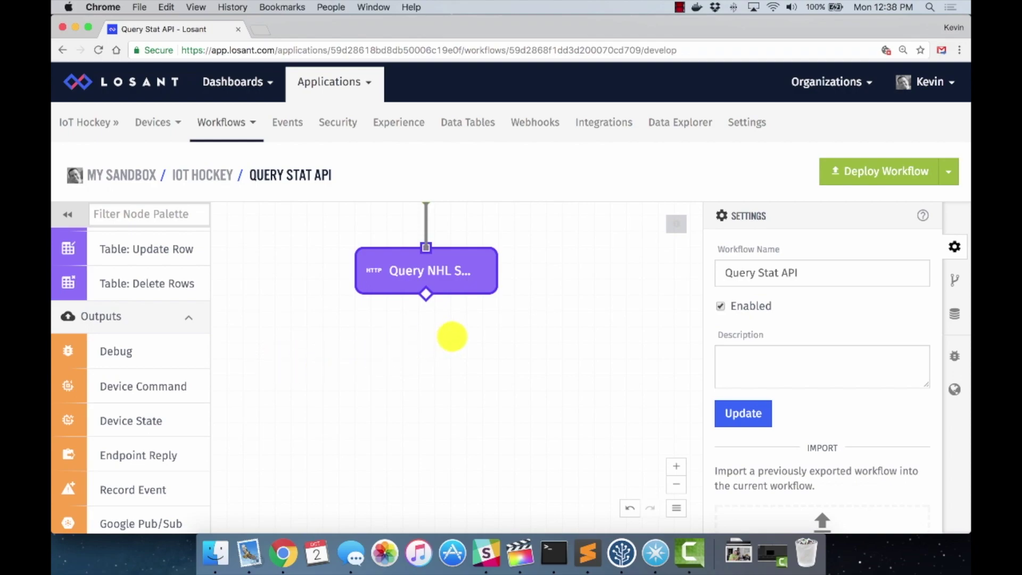
{"action": "left_click_drag", "start_coordinate": [130, 349], "coordinate": [422, 372]}
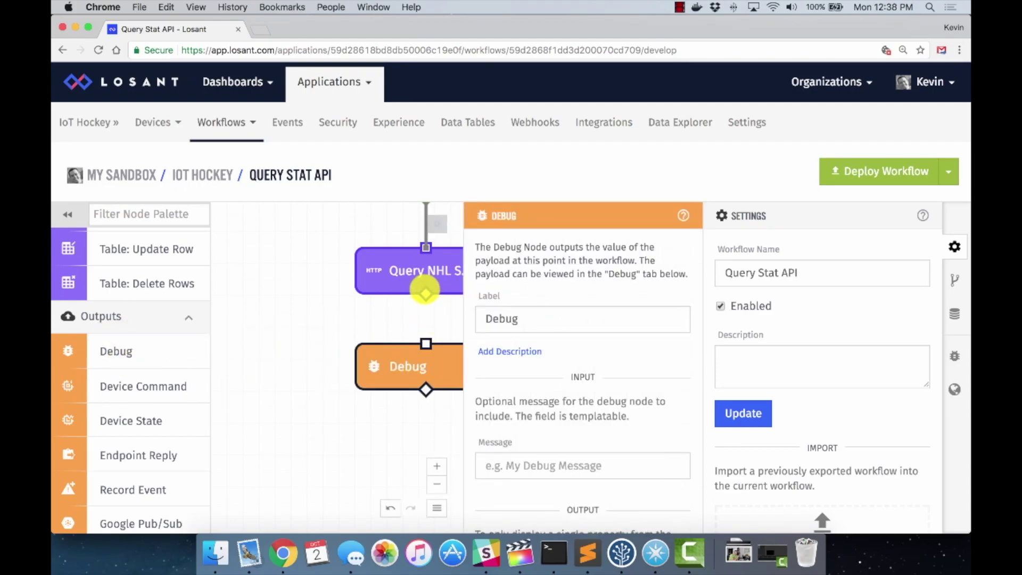
{"action": "left_click_drag", "start_coordinate": [426, 294], "coordinate": [425, 344]}
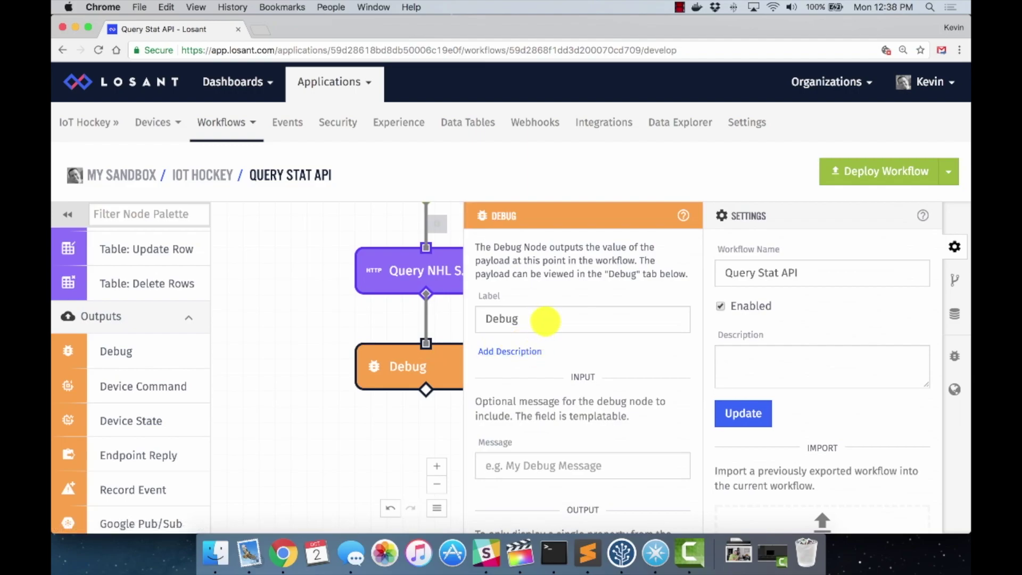
{"action": "scroll", "coordinate": [561, 333], "scroll_direction": "down", "scroll_amount": 3}
{"action": "left_click", "coordinate": [585, 354]}
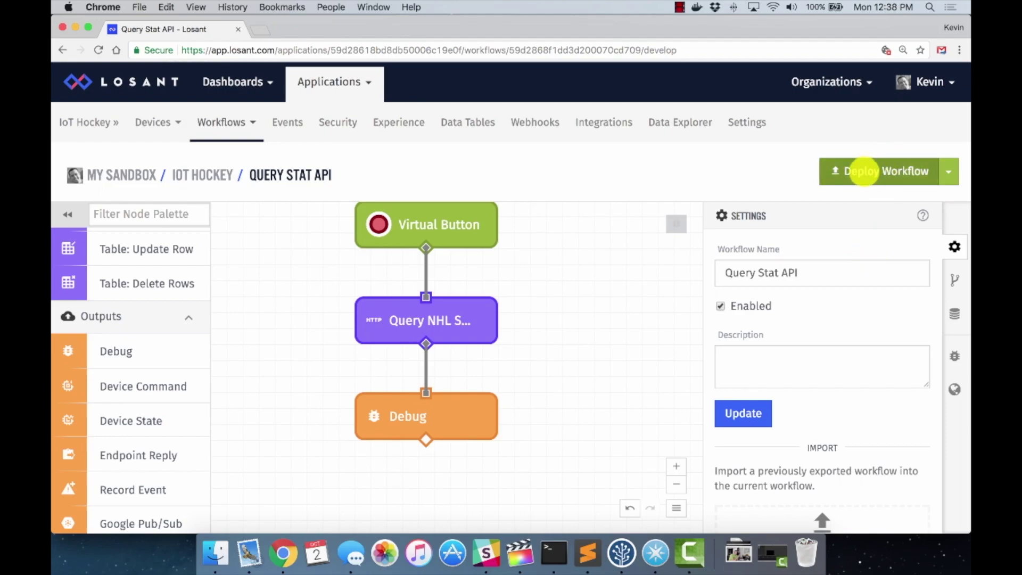
- Save and deploy the Query Stat API workflow with its Virtual Button → HTTP → Debug chain
{"action": "left_click", "coordinate": [864, 172]}
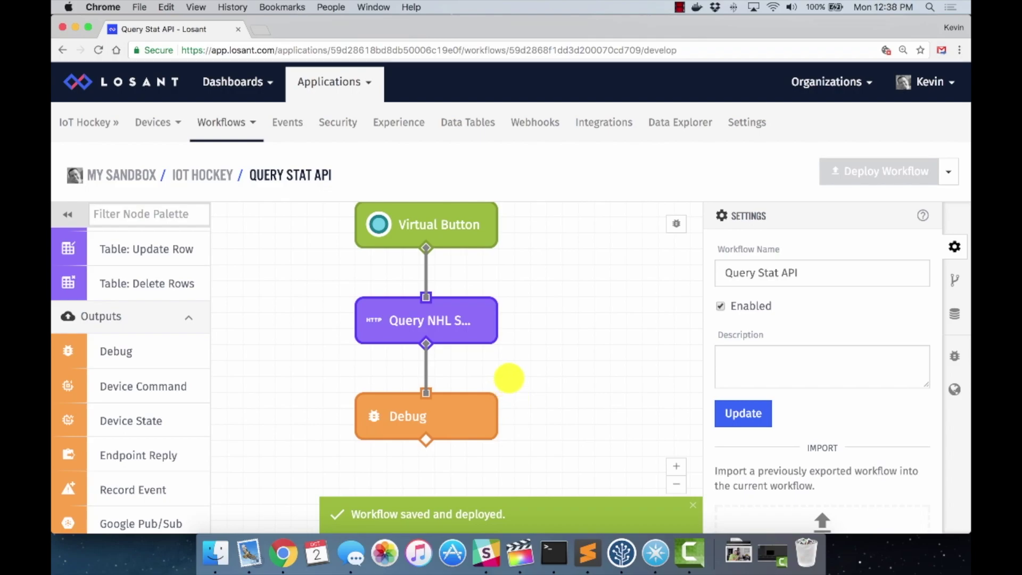
{"action": "scroll", "coordinate": [410, 219], "scroll_direction": "up", "scroll_amount": 1}
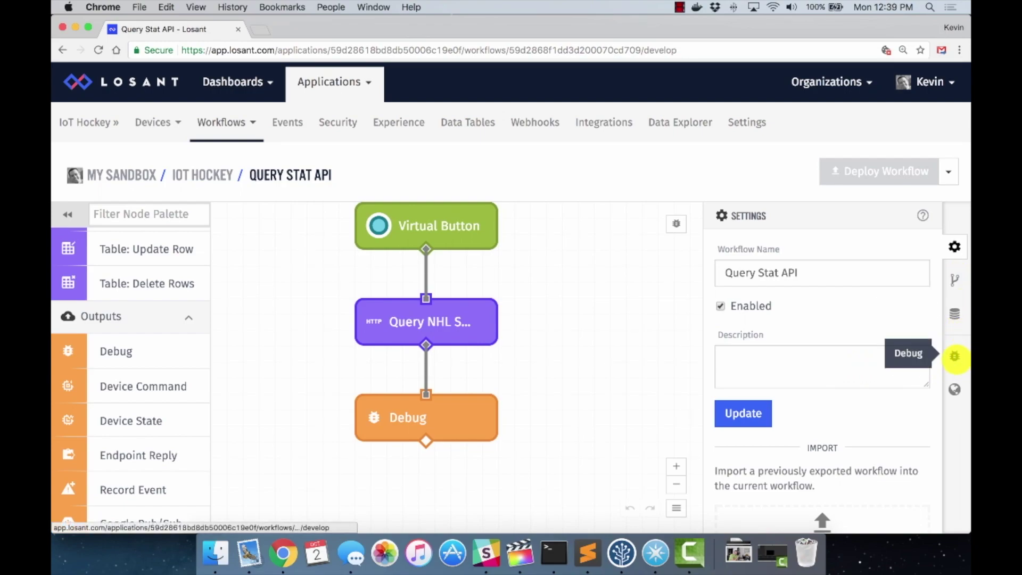
- Show the Debug log, fire the Virtual Button, and expand raw_stats > body > people > 0
{"action": "left_click", "coordinate": [954, 356]}
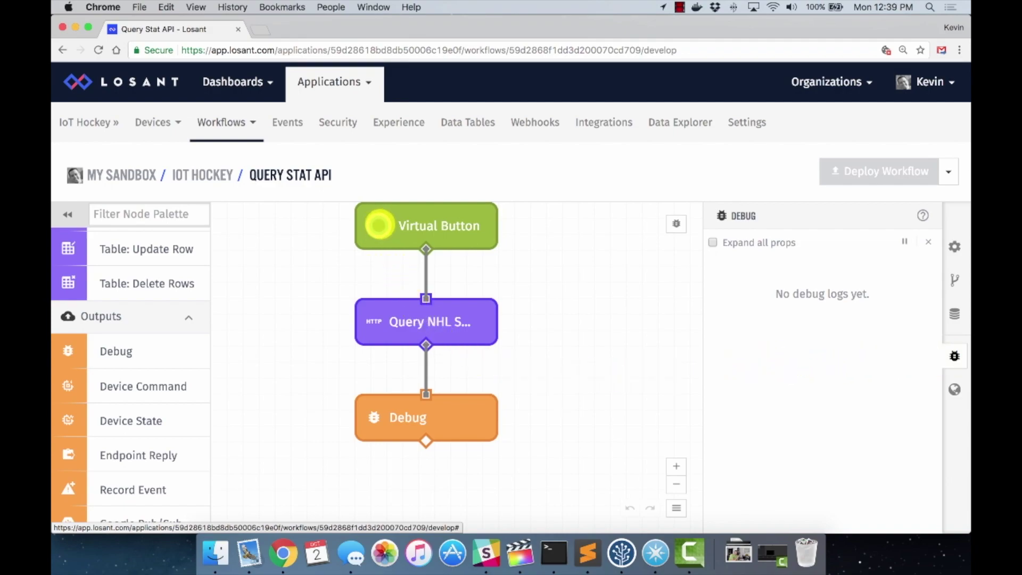
{"action": "left_click", "coordinate": [378, 225]}
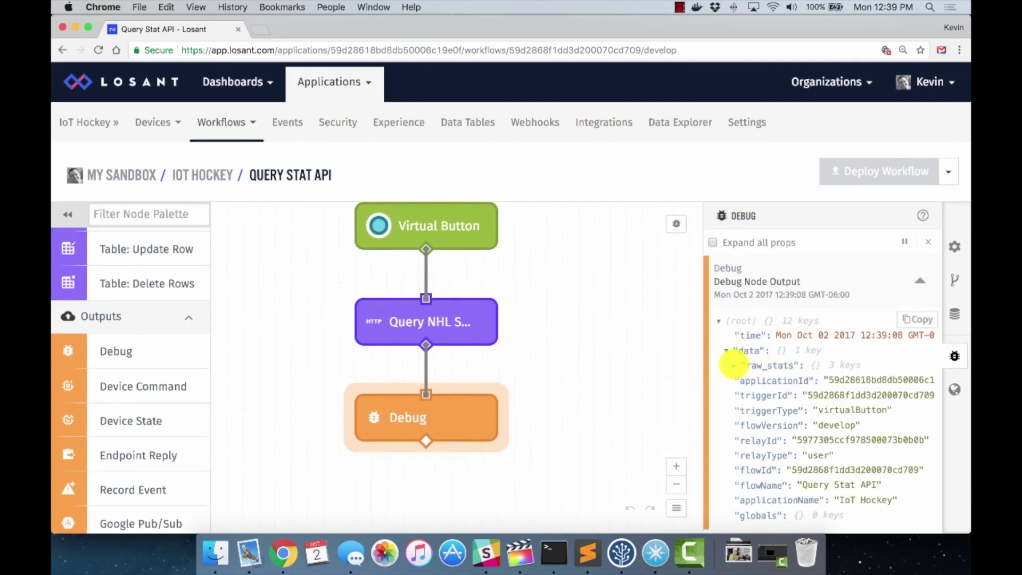
{"action": "left_click", "coordinate": [733, 366]}
{"action": "scroll", "coordinate": [743, 375], "scroll_direction": "down", "scroll_amount": 2}
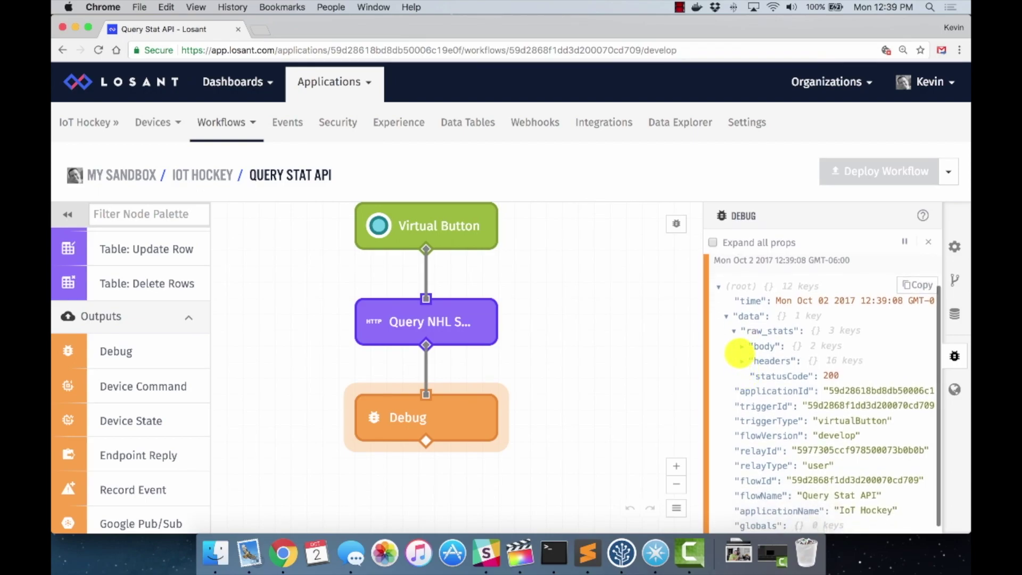
{"action": "left_click", "coordinate": [740, 347]}
{"action": "scroll", "coordinate": [798, 356], "scroll_direction": "down", "scroll_amount": 2}
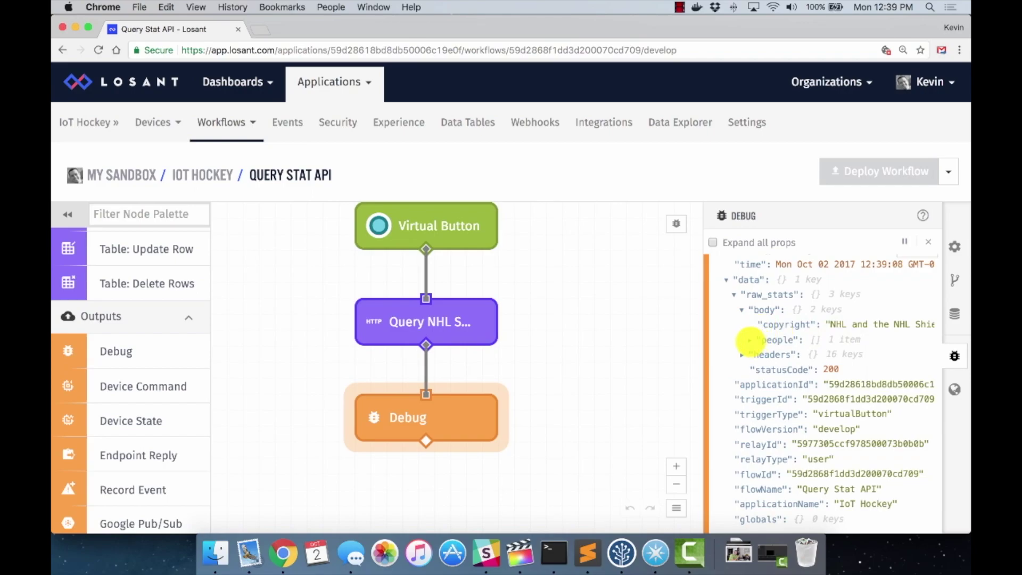
{"action": "left_click", "coordinate": [749, 340]}
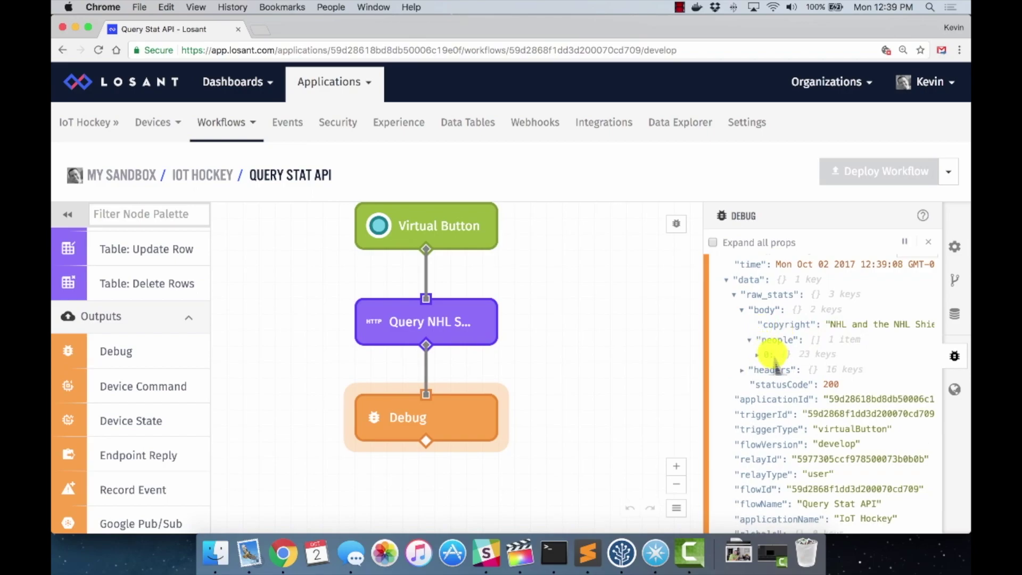
{"action": "left_click", "coordinate": [758, 353]}
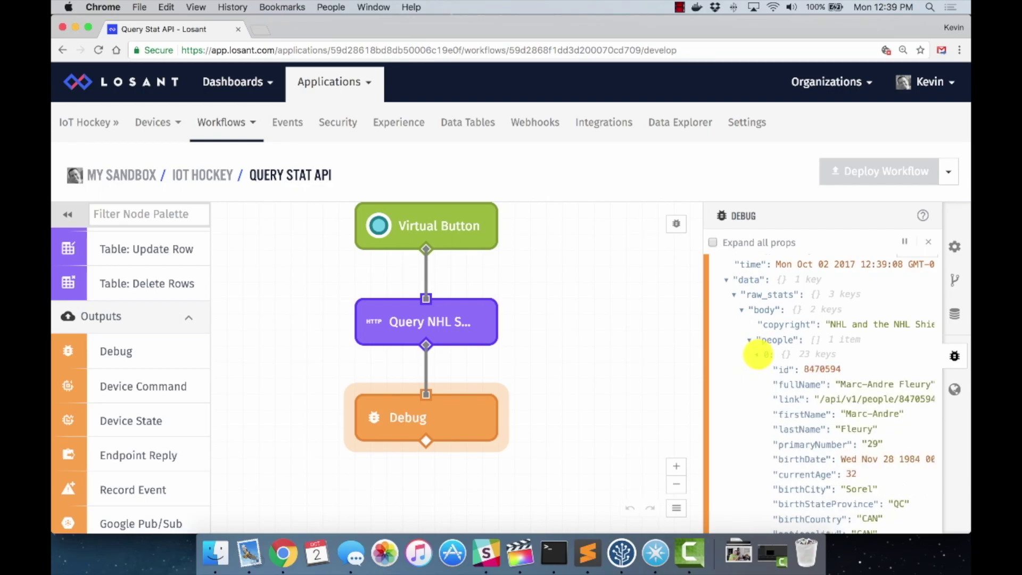
- Expand stats > splits > stat to reveal season values like savePercentage 0.909 and 38 games
{"action": "scroll", "coordinate": [767, 346], "scroll_direction": "down", "scroll_amount": 2}
{"action": "scroll", "coordinate": [815, 349], "scroll_direction": "down", "scroll_amount": 10}
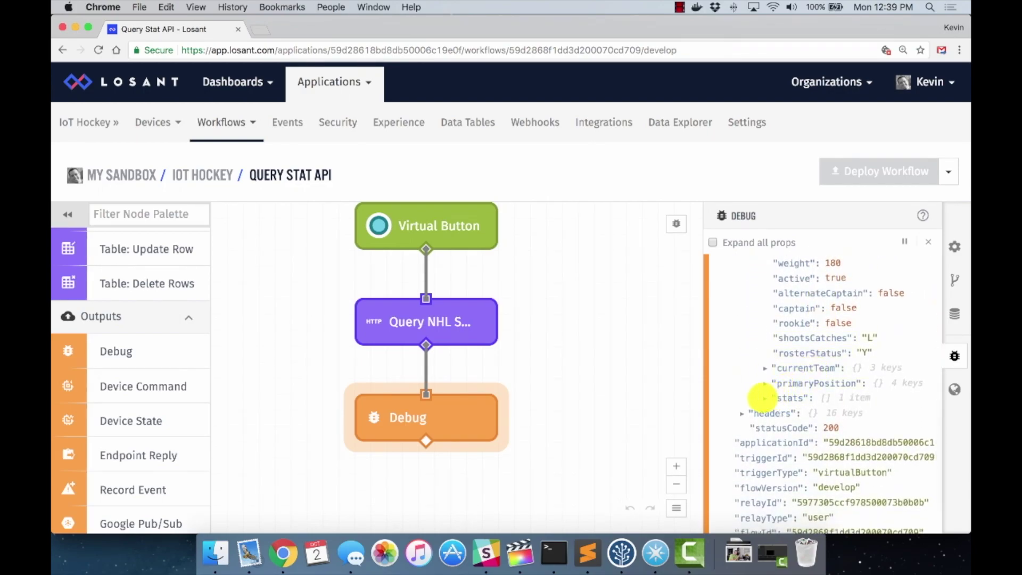
{"action": "scroll", "coordinate": [832, 353], "scroll_direction": "up", "scroll_amount": 6}
{"action": "scroll", "coordinate": [851, 309], "scroll_direction": "down", "scroll_amount": 6}
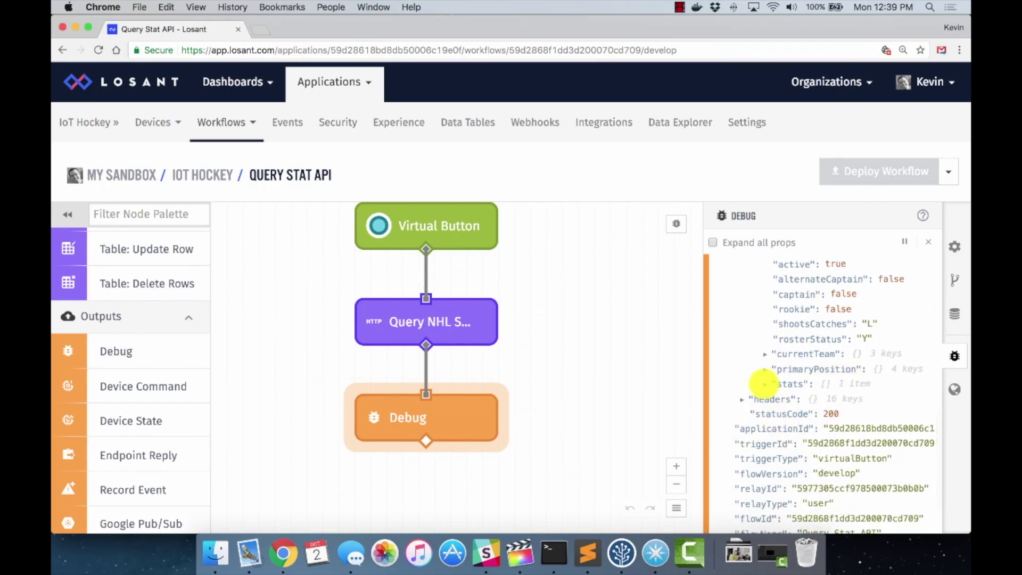
{"action": "left_click", "coordinate": [764, 384]}
{"action": "left_click", "coordinate": [772, 399]}
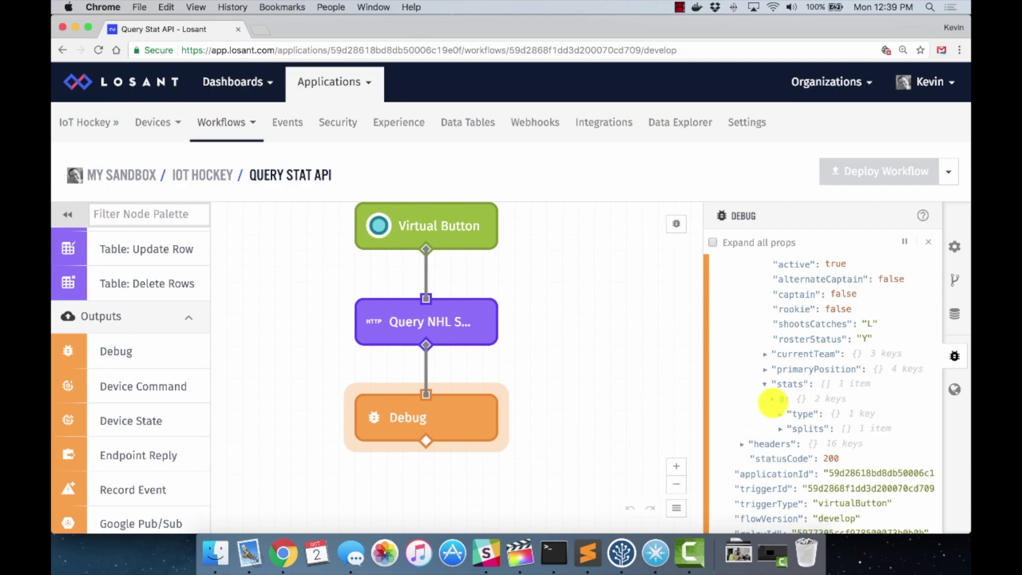
{"action": "left_click", "coordinate": [780, 429]}
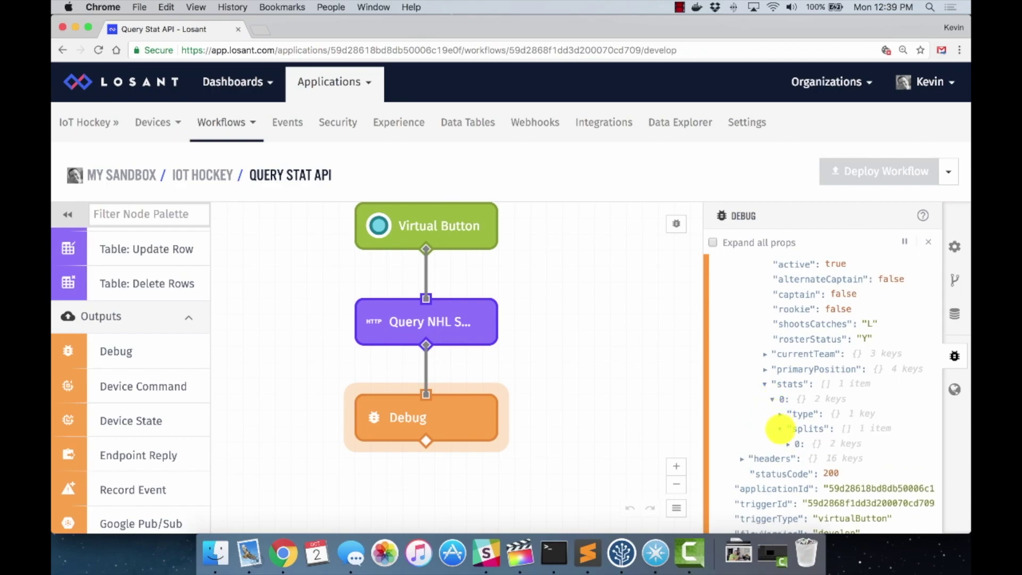
{"action": "scroll", "coordinate": [782, 427], "scroll_direction": "down", "scroll_amount": 2}
{"action": "left_click", "coordinate": [786, 402]}
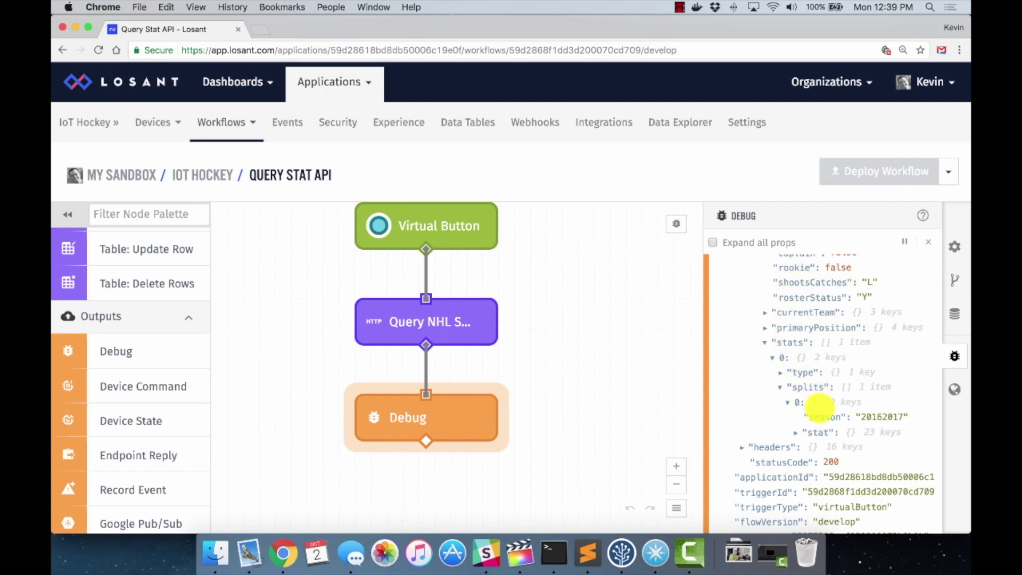
{"action": "scroll", "coordinate": [814, 395], "scroll_direction": "down", "scroll_amount": 2}
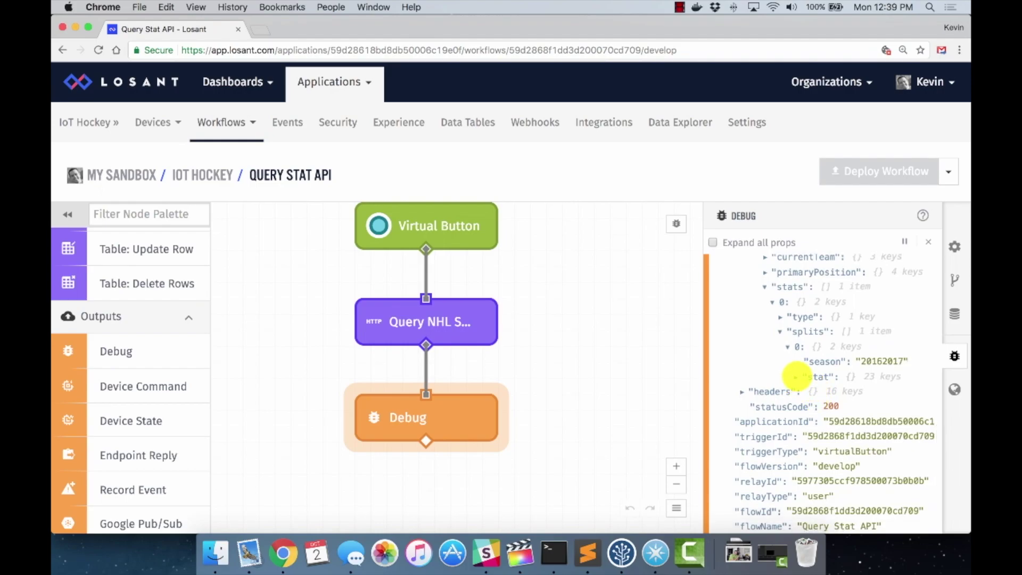
{"action": "left_click", "coordinate": [795, 376]}
{"action": "scroll", "coordinate": [814, 362], "scroll_direction": "down", "scroll_amount": 5}
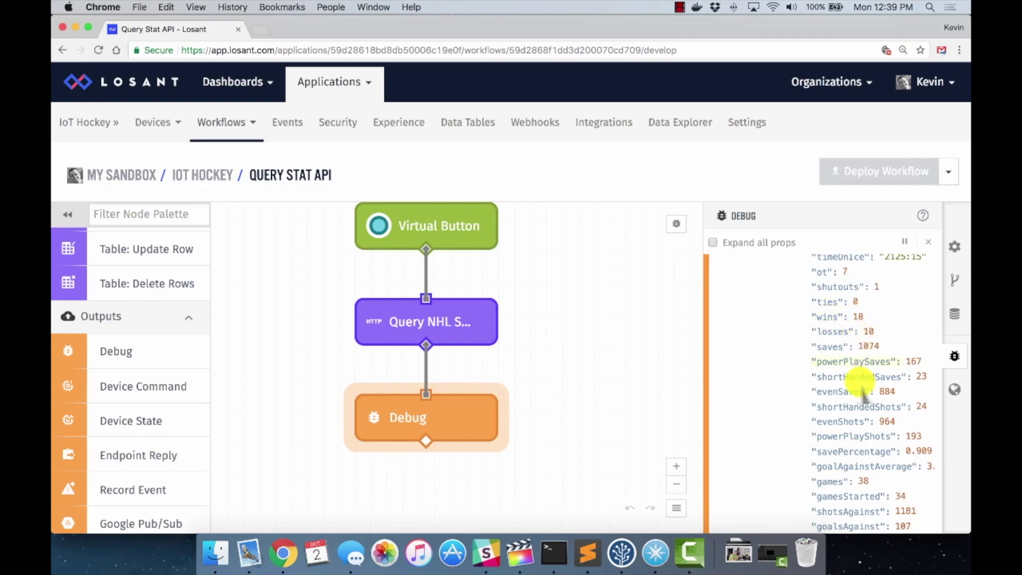
{"action": "scroll", "coordinate": [863, 397], "scroll_direction": "down", "scroll_amount": 4}
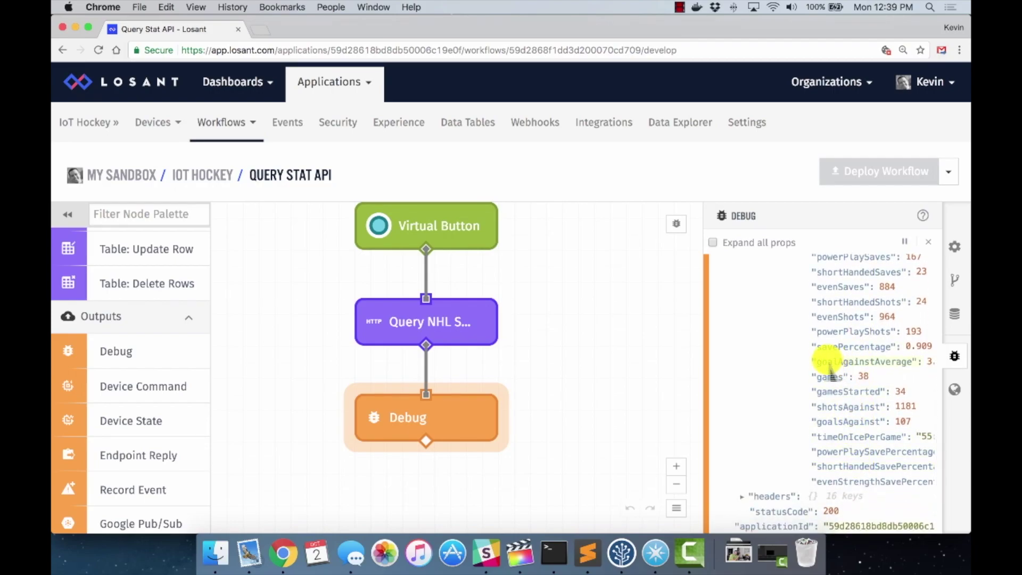
{"action": "scroll", "coordinate": [913, 368], "scroll_direction": "right", "scroll_amount": 3}
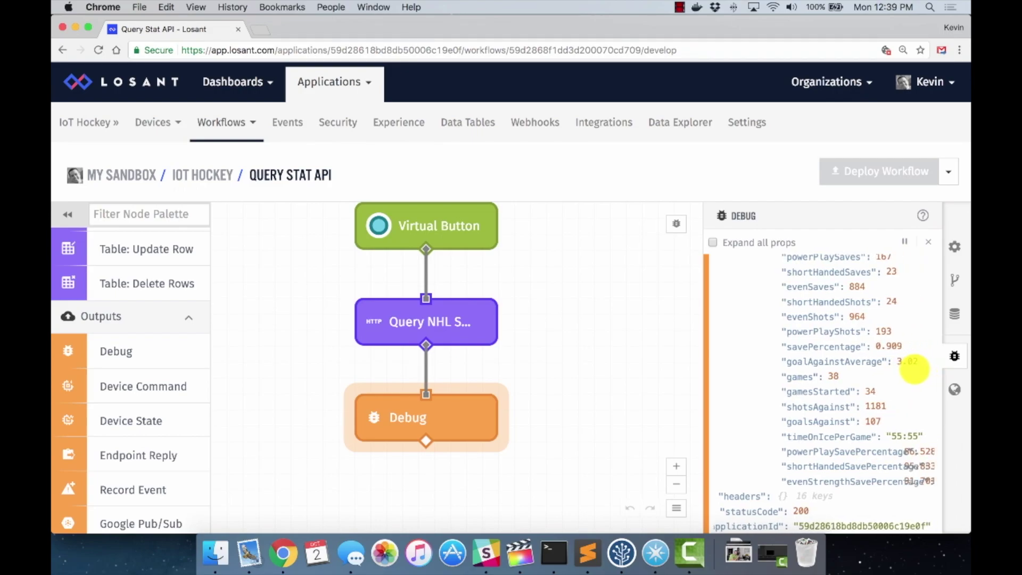
{"action": "scroll", "coordinate": [910, 368], "scroll_direction": "left", "scroll_amount": 2}
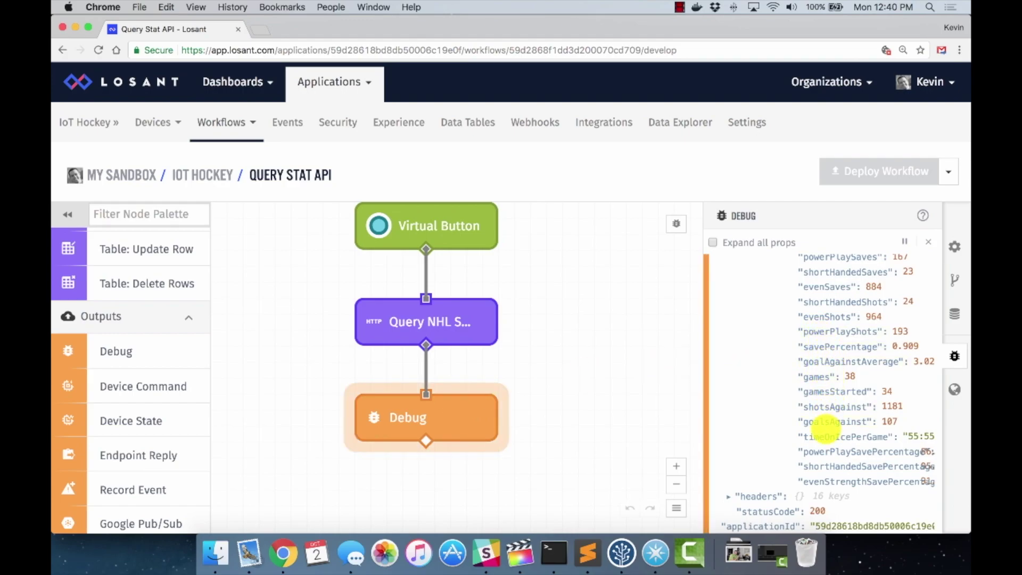
{"action": "scroll", "coordinate": [826, 429], "scroll_direction": "up", "scroll_amount": 3}
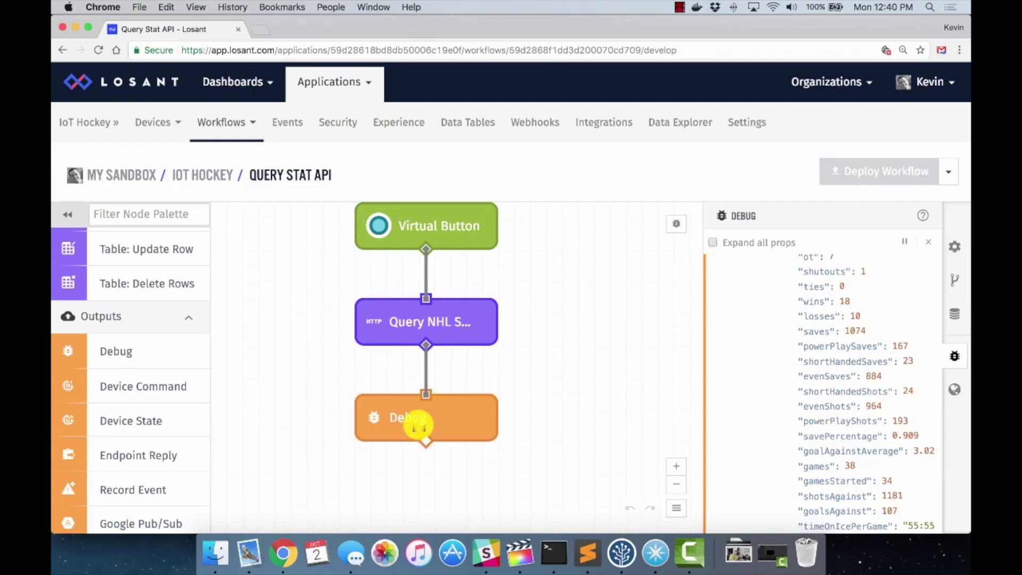
{"action": "left_click_drag", "start_coordinate": [456, 424], "coordinate": [552, 426]}
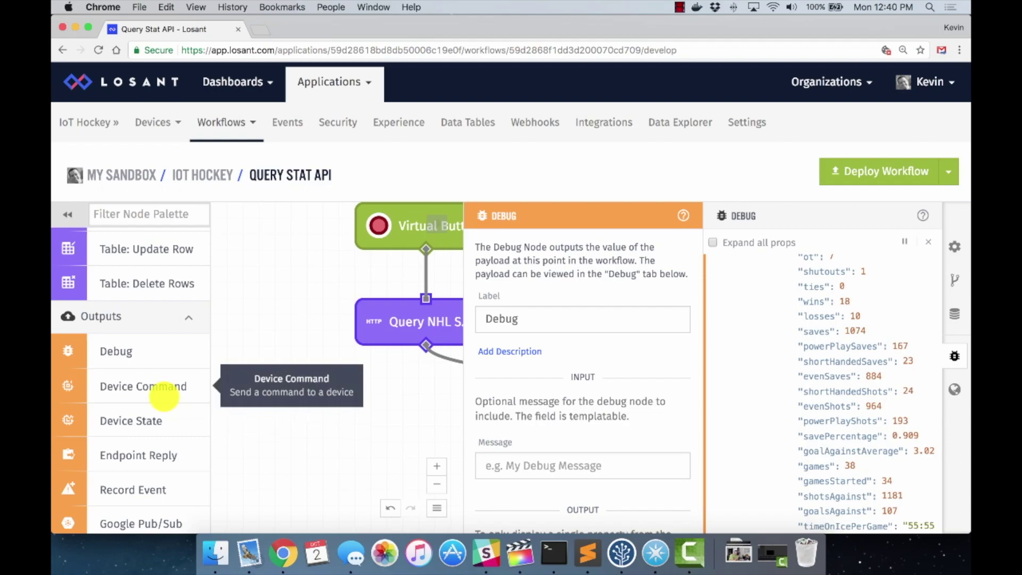
{"action": "scroll", "coordinate": [148, 394], "scroll_direction": "down", "scroll_amount": 5}
{"action": "scroll", "coordinate": [147, 394], "scroll_direction": "down", "scroll_amount": 3}
{"action": "scroll", "coordinate": [135, 389], "scroll_direction": "up", "scroll_amount": 10}
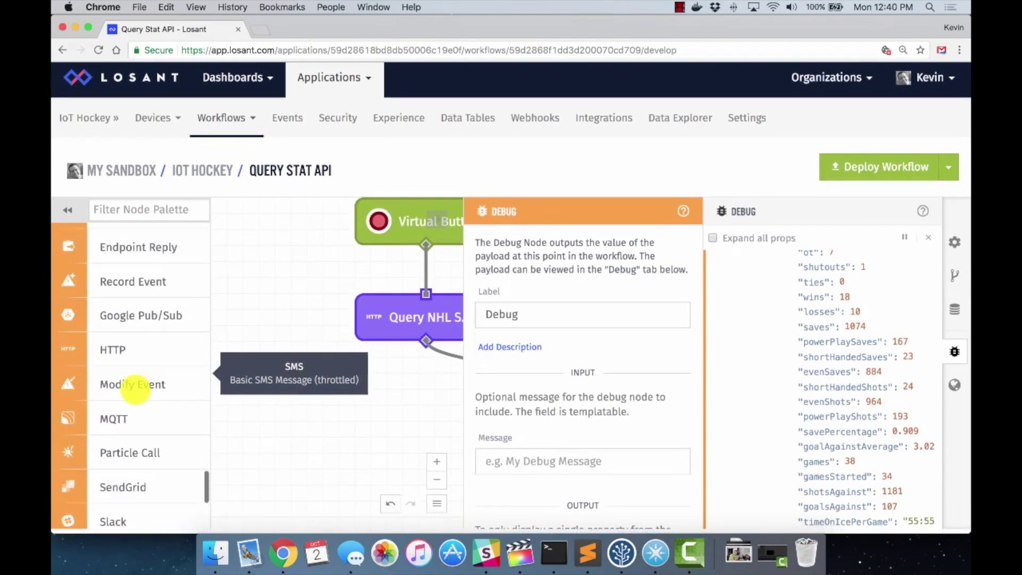
- Drag a Mutate node from the palette's Logic section onto the workflow canvas
{"action": "scroll", "coordinate": [135, 389], "scroll_direction": "up", "scroll_amount": 12}
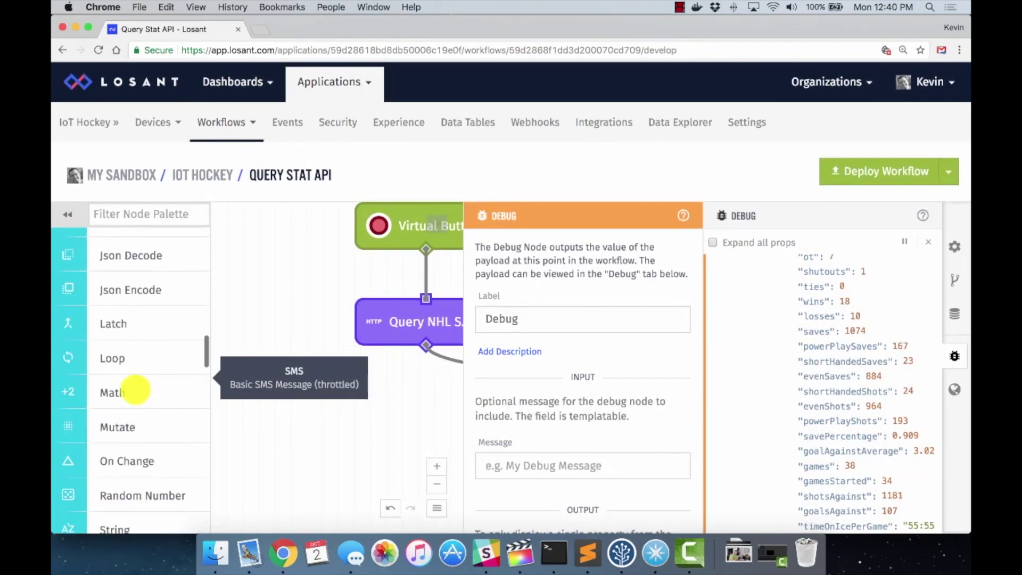
{"action": "scroll", "coordinate": [135, 390], "scroll_direction": "up", "scroll_amount": 5}
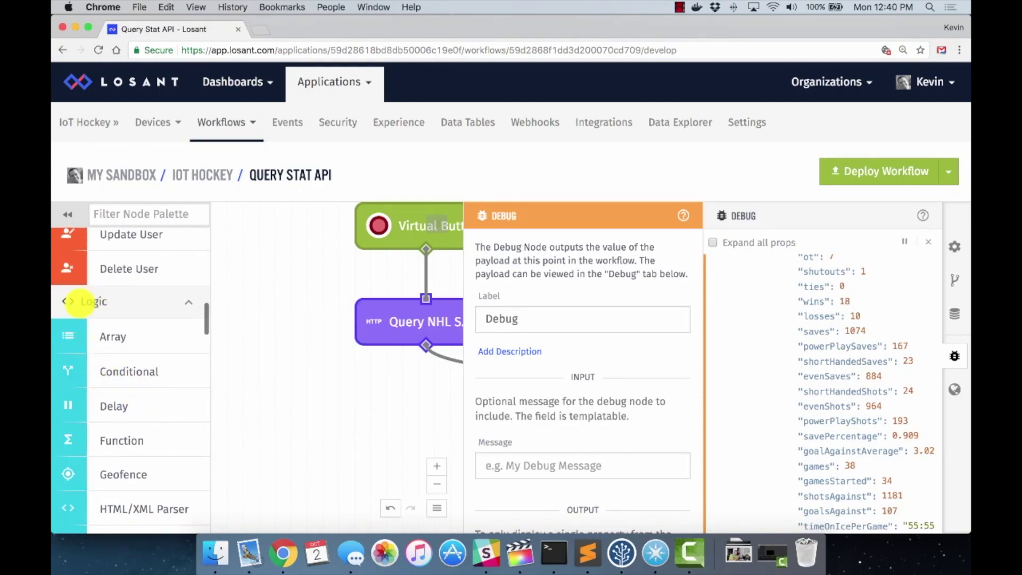
{"action": "scroll", "coordinate": [119, 336], "scroll_direction": "down", "scroll_amount": 6}
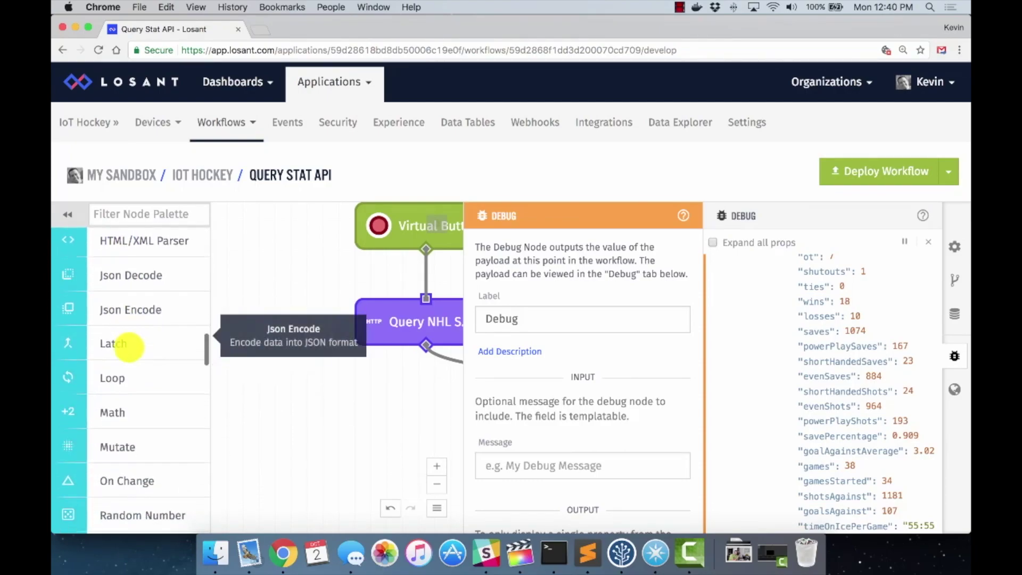
{"action": "left_click_drag", "start_coordinate": [106, 388], "coordinate": [353, 412]}
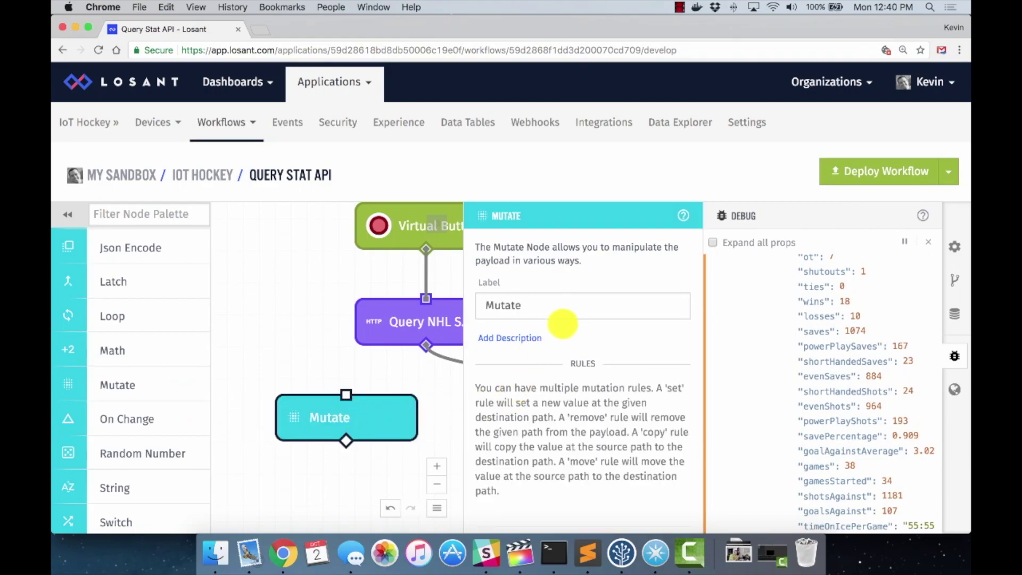
- Wire Query NHL into Mutate and add a Copy rule from the raw_stats stats path to data.fleury
{"action": "scroll", "coordinate": [565, 320], "scroll_direction": "down", "scroll_amount": 3}
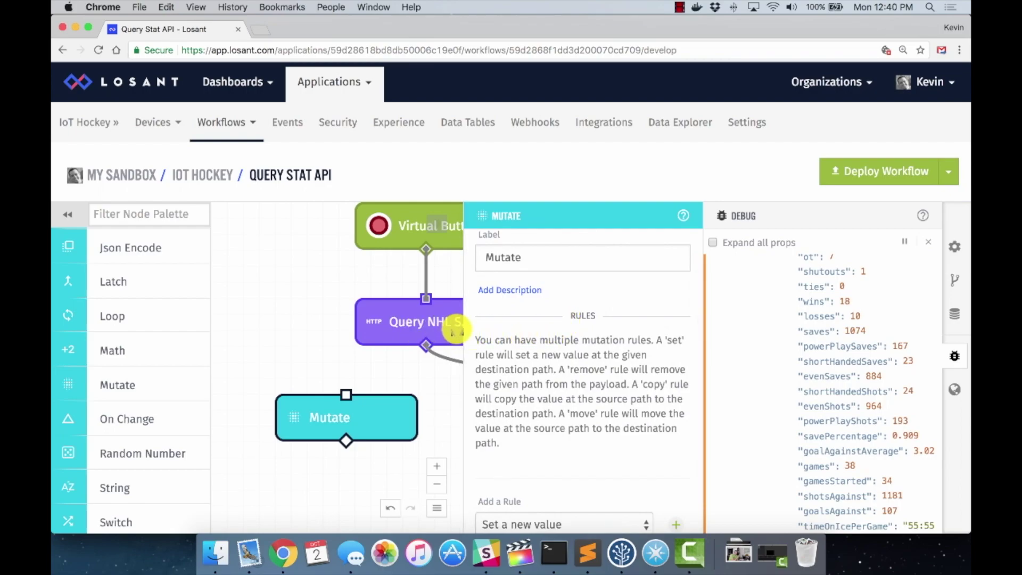
{"action": "scroll", "coordinate": [568, 360], "scroll_direction": "down", "scroll_amount": 3}
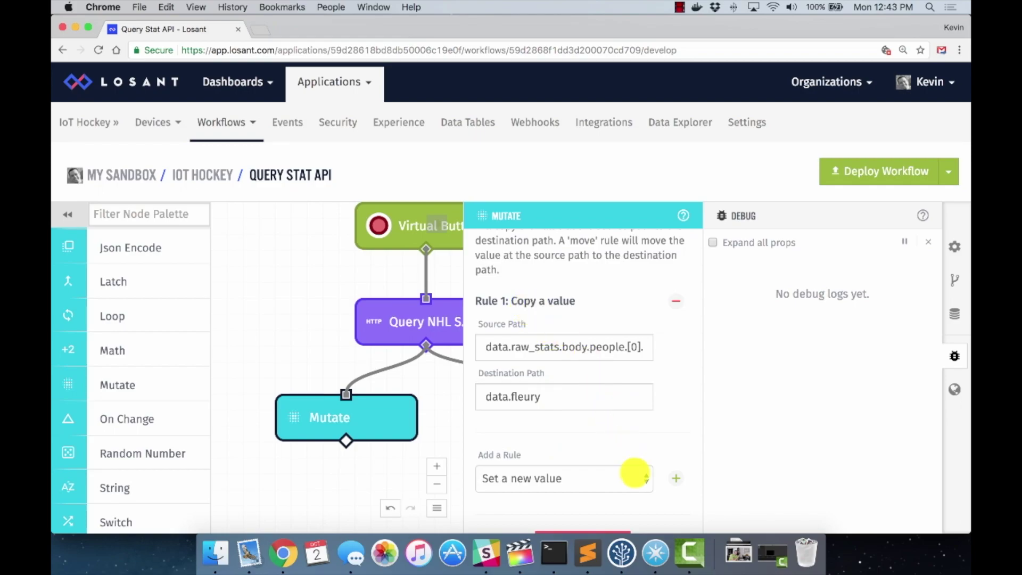
{"action": "left_click", "coordinate": [645, 476]}
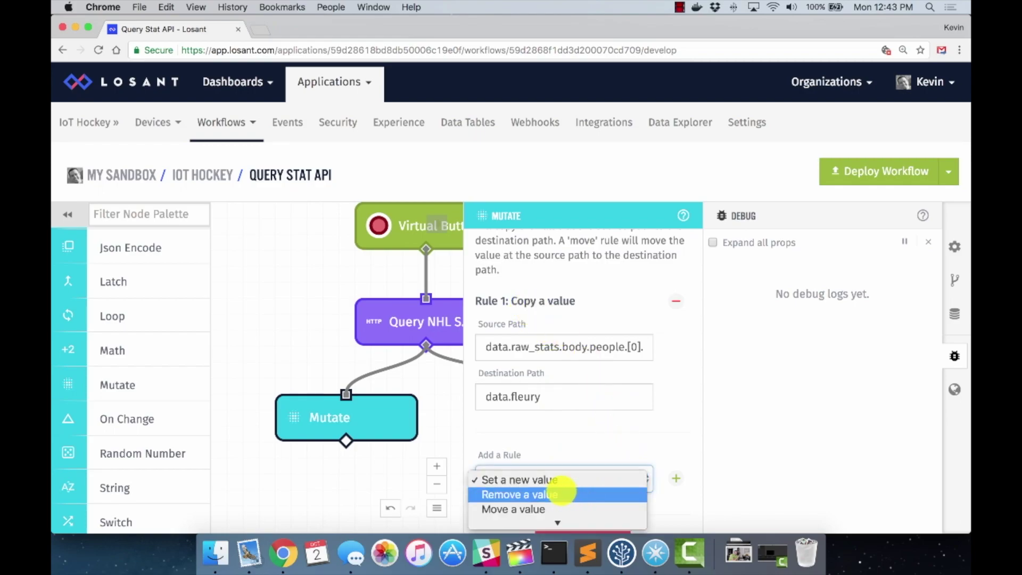
{"action": "scroll", "coordinate": [561, 493], "scroll_direction": "down", "scroll_amount": 1}
{"action": "left_click", "coordinate": [555, 418]}
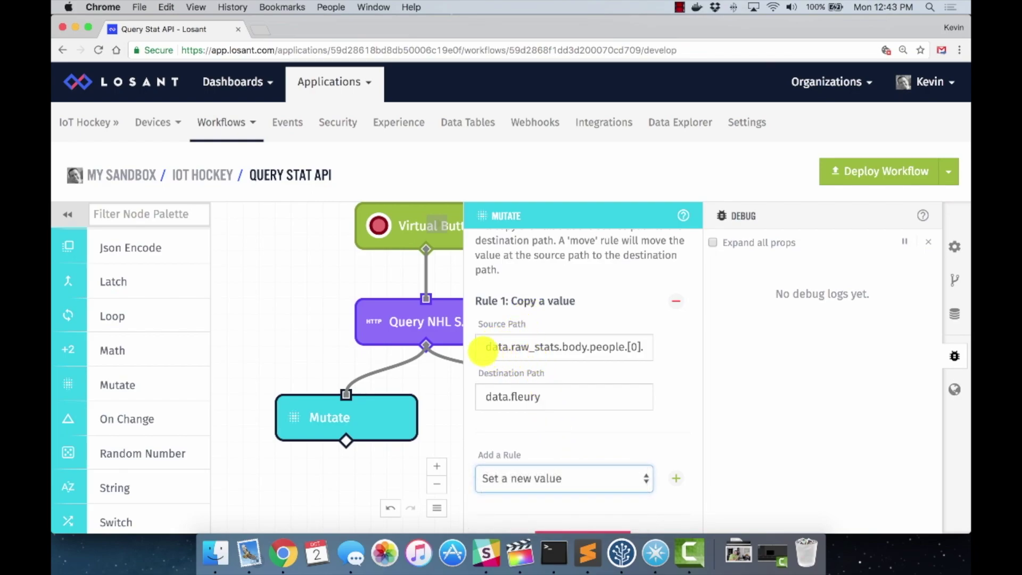
{"action": "left_click_drag", "start_coordinate": [487, 347], "coordinate": [577, 354]}
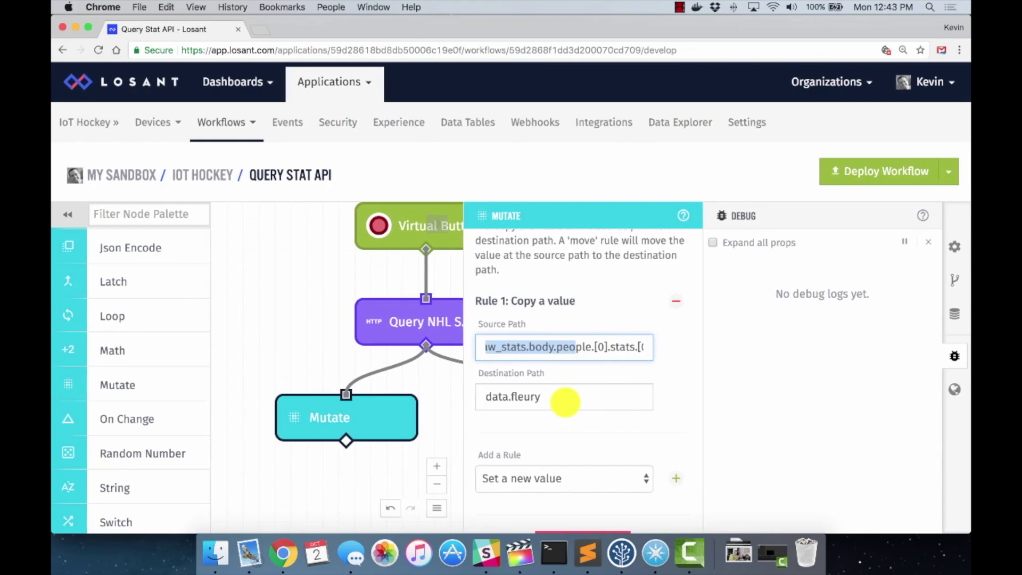
{"action": "left_click", "coordinate": [565, 401]}
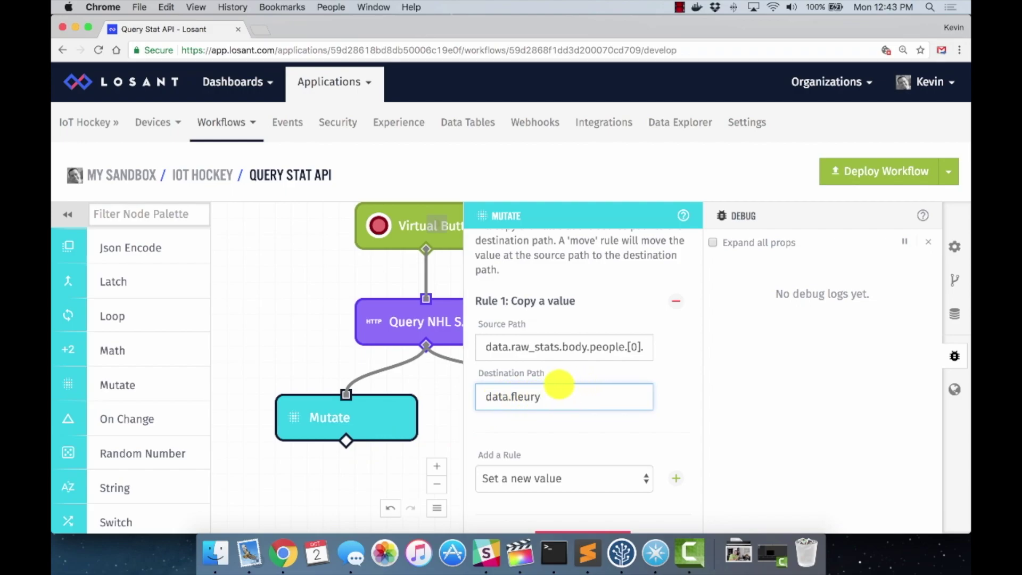
- Relabel the Mutate node 'Get Fleury Stats' and close its settings
{"action": "scroll", "coordinate": [573, 387], "scroll_direction": "down", "scroll_amount": 2}
{"action": "scroll", "coordinate": [564, 373], "scroll_direction": "up", "scroll_amount": 8}
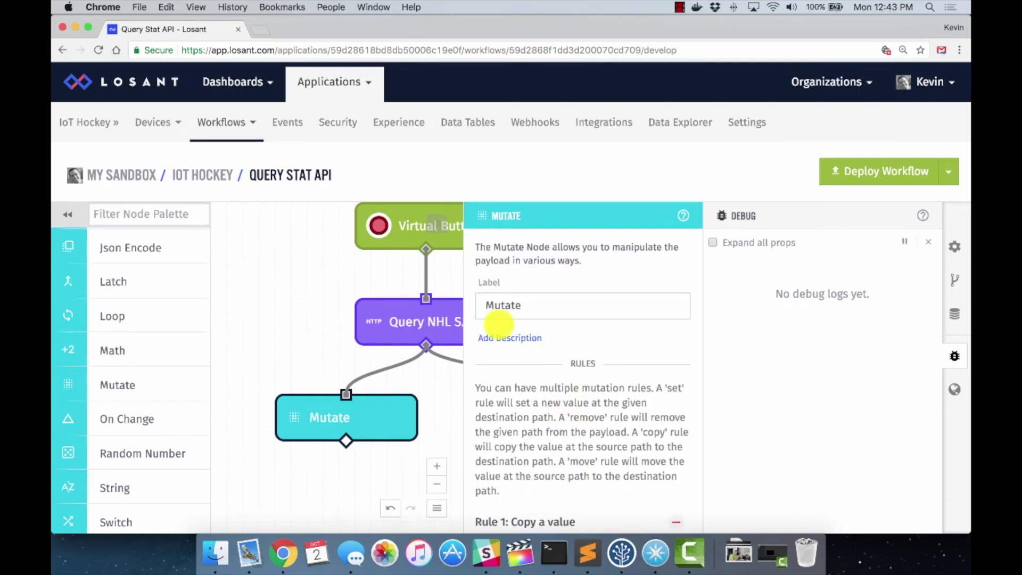
{"action": "double_click", "coordinate": [539, 311]}
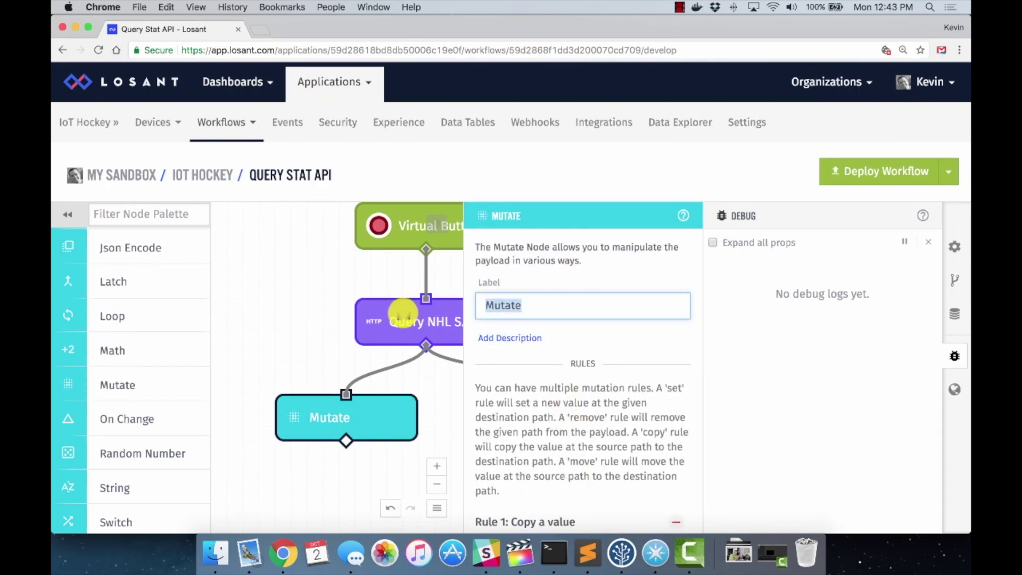
{"action": "type", "text": "Get Fleury S"}
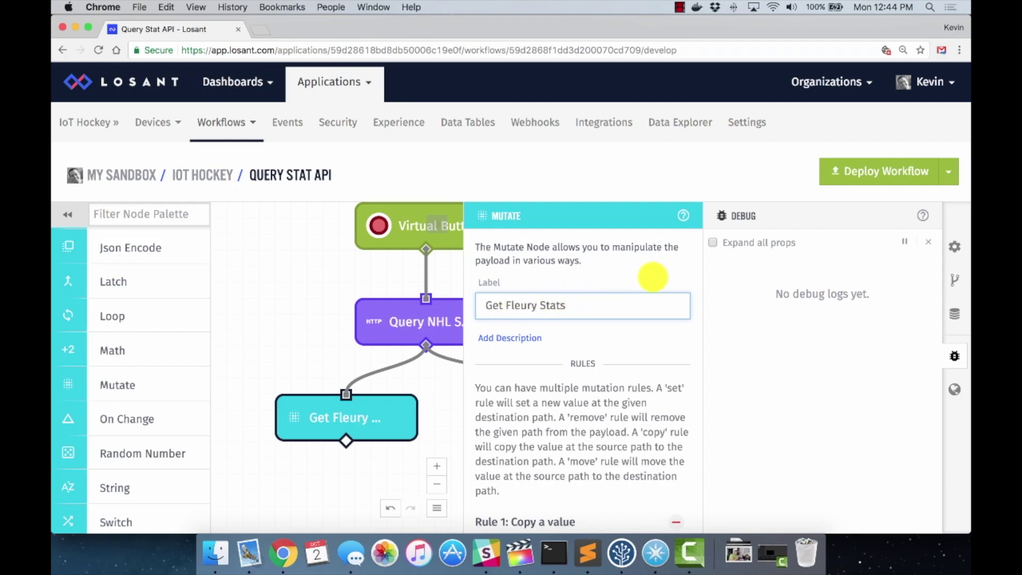
{"action": "left_click", "coordinate": [437, 373]}
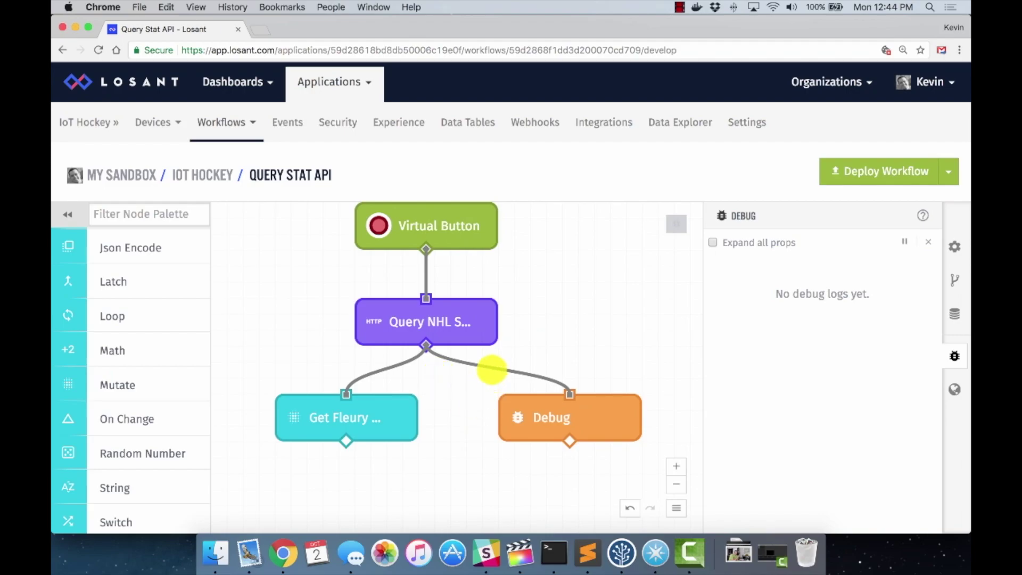
- Delete the Query NHL→Debug wire, move Debug lower, and connect Get Fleury Stats into it
{"action": "left_click", "coordinate": [491, 368]}
{"action": "key", "text": "Delete"}
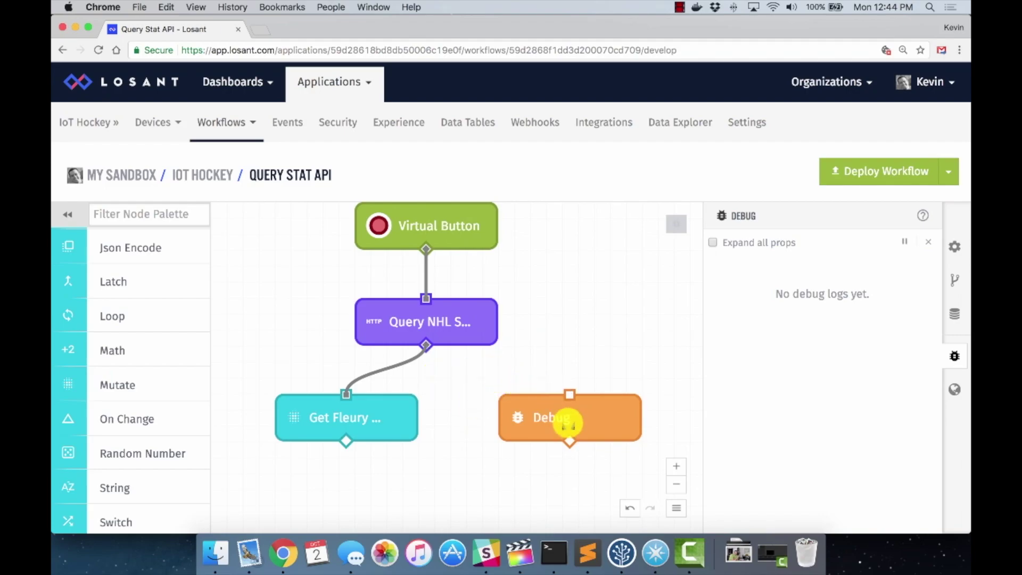
{"action": "left_click_drag", "start_coordinate": [569, 418], "coordinate": [534, 502]}
{"action": "left_click", "coordinate": [533, 503]}
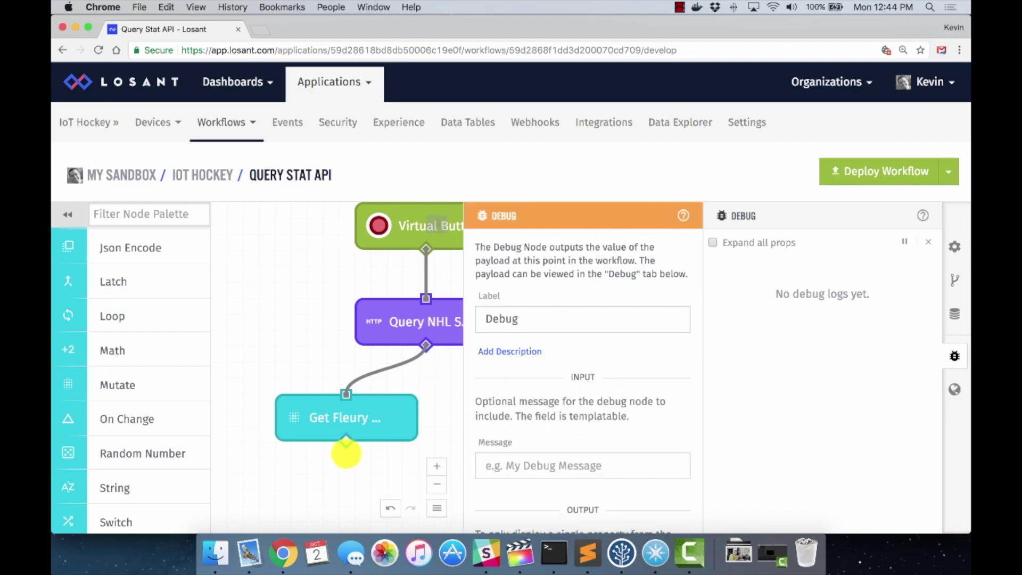
{"action": "left_click_drag", "start_coordinate": [346, 441], "coordinate": [539, 474]}
{"action": "left_click", "coordinate": [539, 474]}
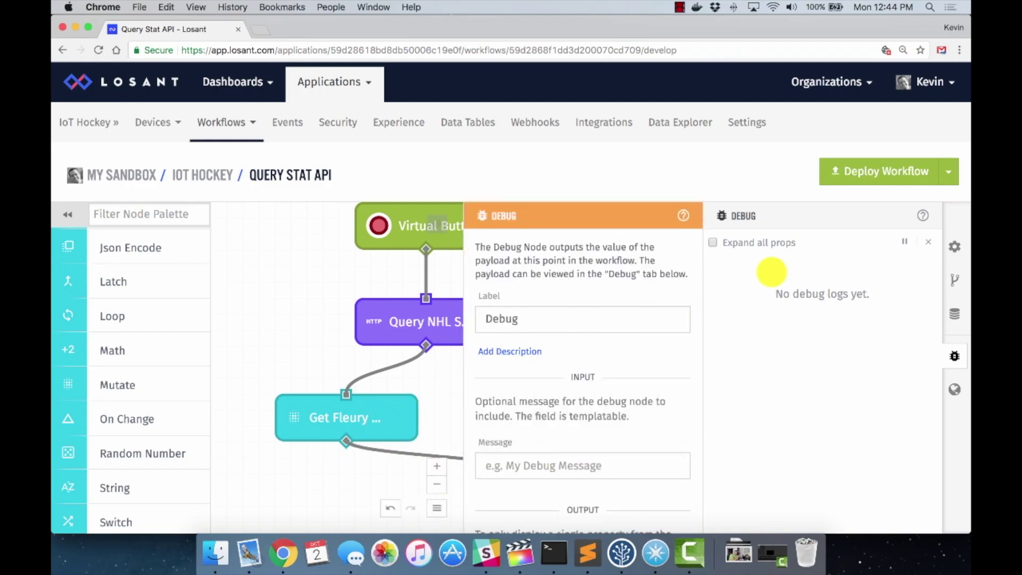
- Save and deploy the workflow, then review and close the Debug node settings
{"action": "left_click", "coordinate": [856, 173]}
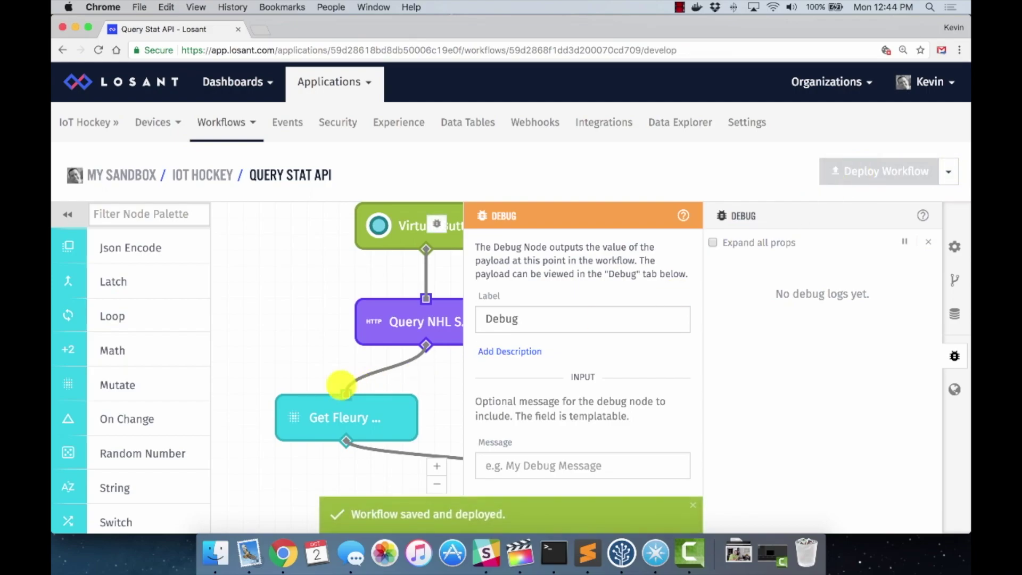
{"action": "left_click", "coordinate": [294, 348]}
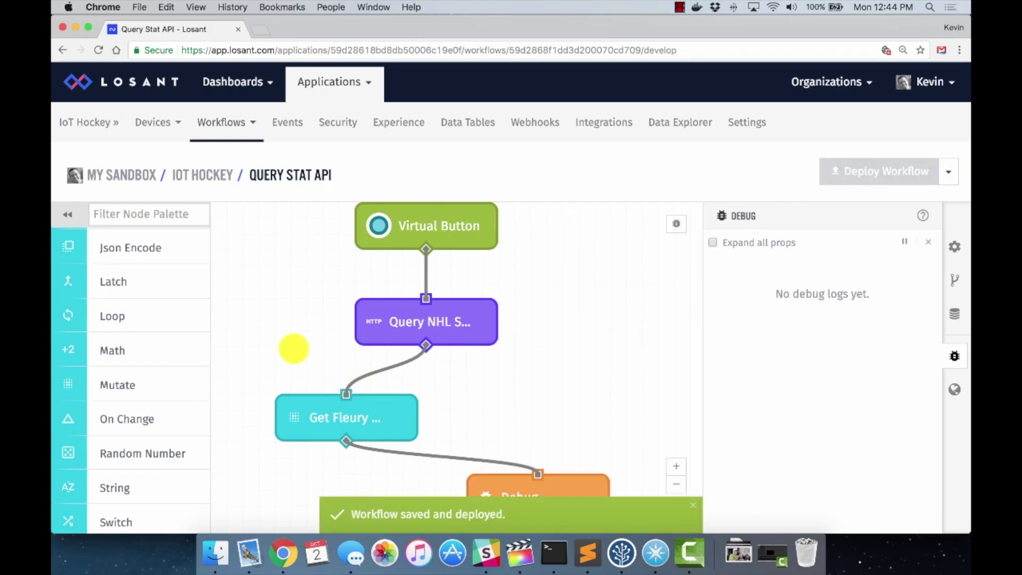
{"action": "left_click", "coordinate": [552, 486]}
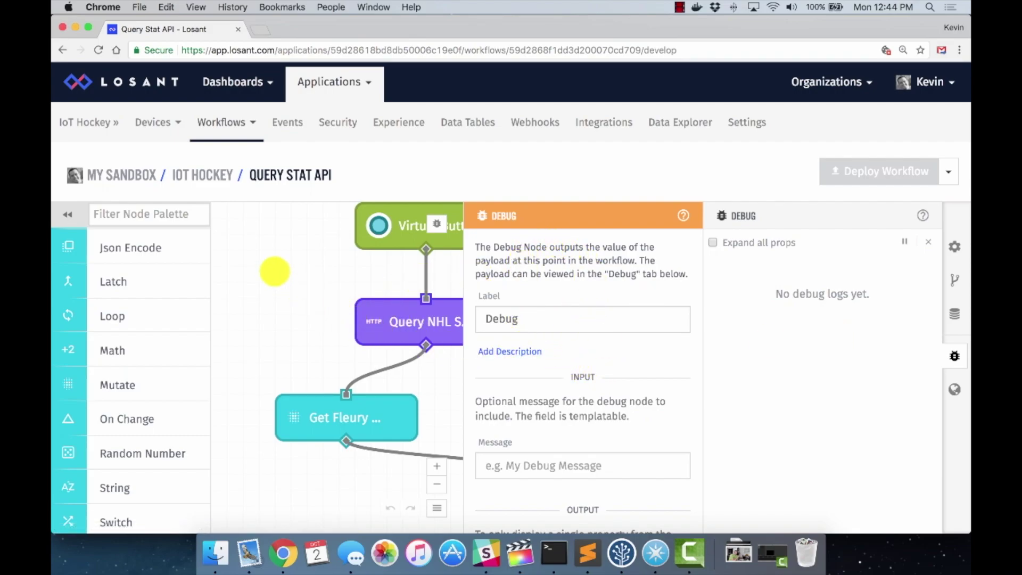
{"action": "left_click", "coordinate": [275, 271]}
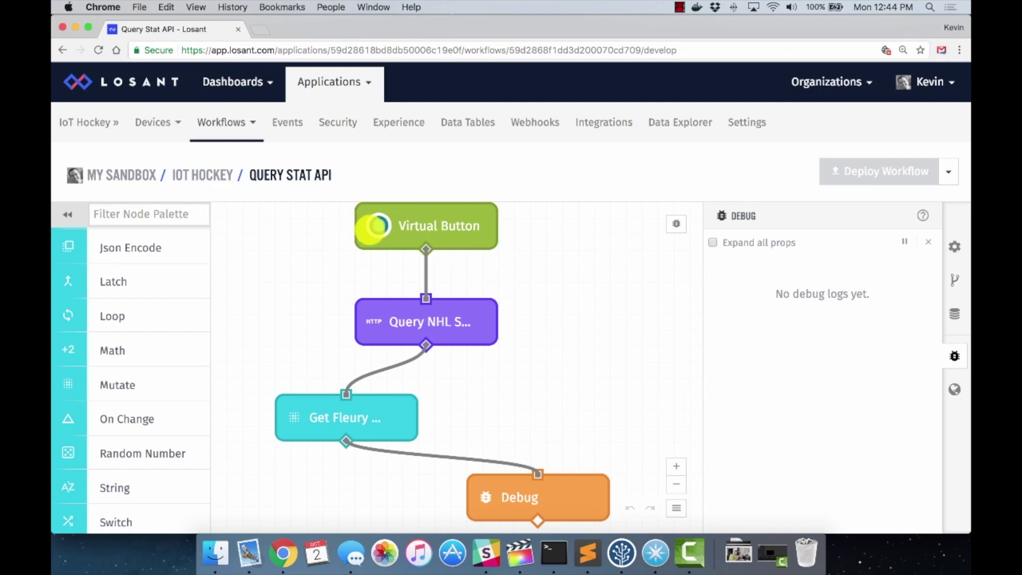
- Trigger the Virtual Button and expand data.fleury in the debug log to review its 23 goalie stats
{"action": "left_click", "coordinate": [378, 226]}
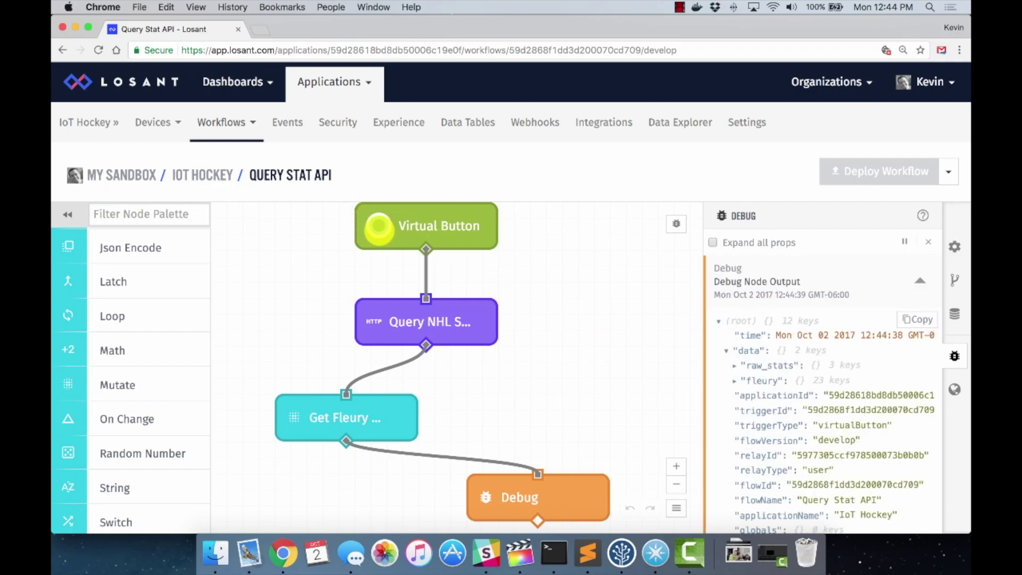
{"action": "scroll", "coordinate": [791, 309], "scroll_direction": "down", "scroll_amount": 1}
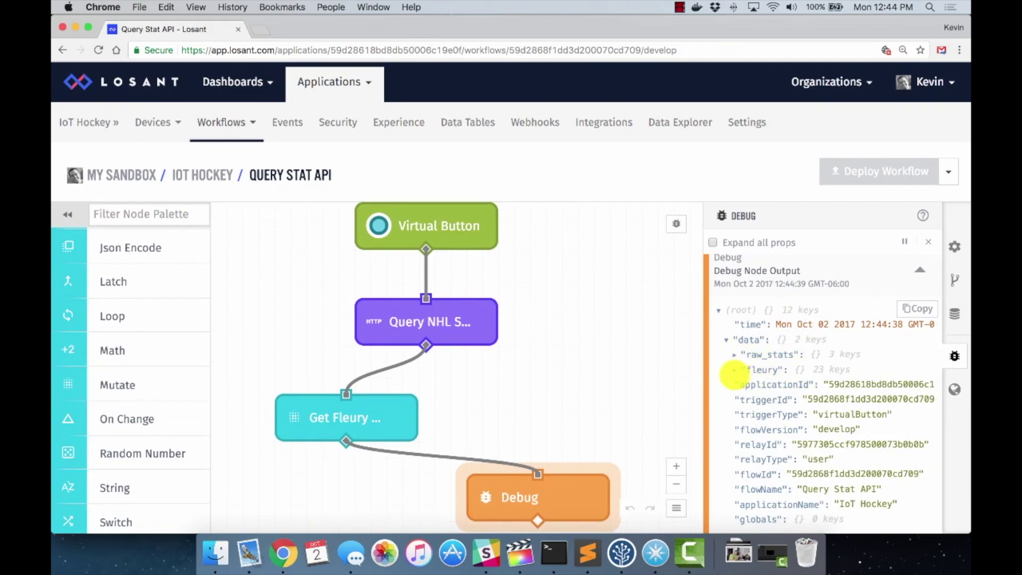
{"action": "left_click", "coordinate": [734, 369]}
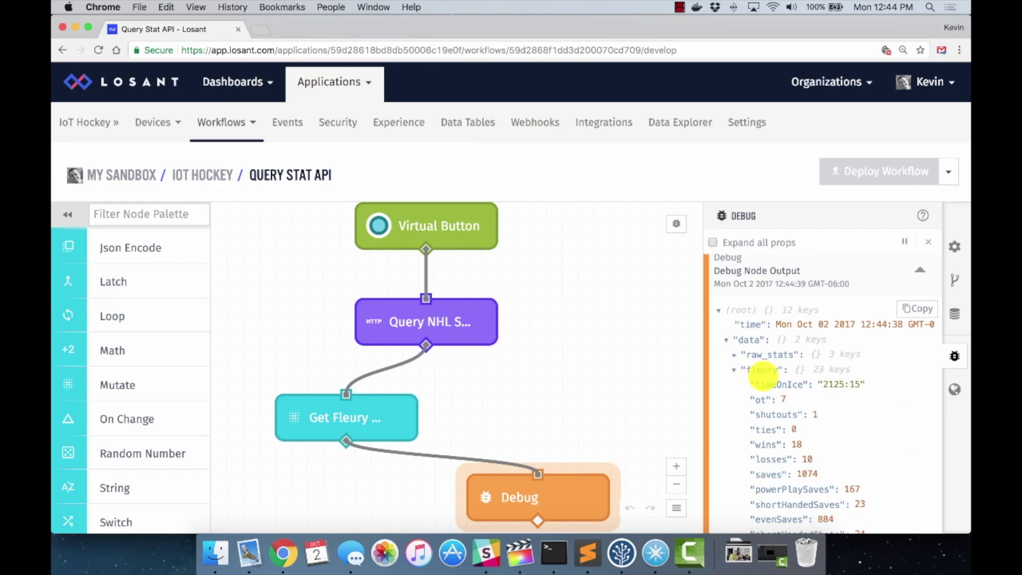
{"action": "scroll", "coordinate": [772, 351], "scroll_direction": "down", "scroll_amount": 5}
{"action": "scroll", "coordinate": [786, 333], "scroll_direction": "down", "scroll_amount": 10}
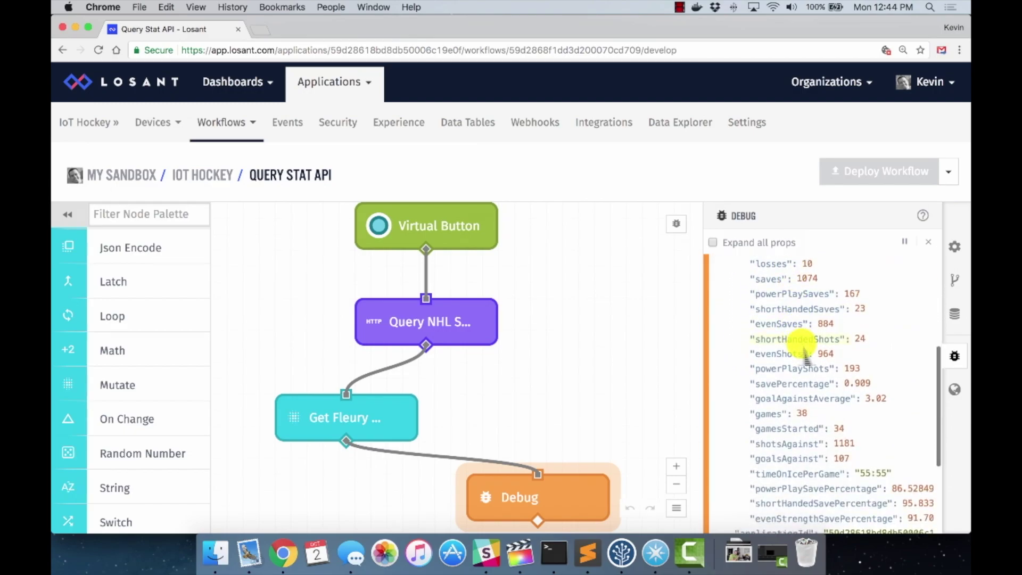
{"action": "scroll", "coordinate": [806, 348], "scroll_direction": "up", "scroll_amount": 10}
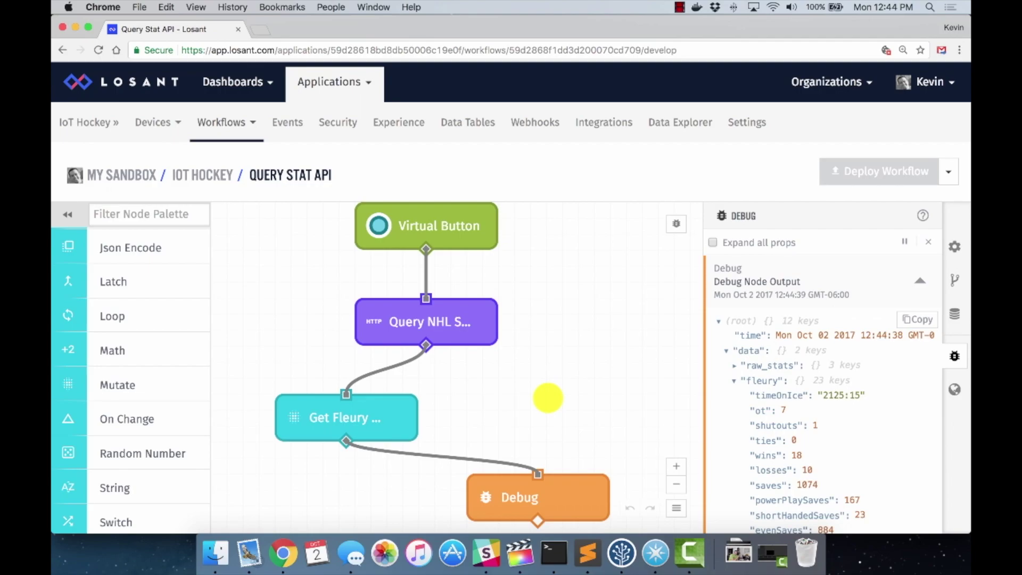
{"action": "scroll", "coordinate": [548, 398], "scroll_direction": "down", "scroll_amount": 4}
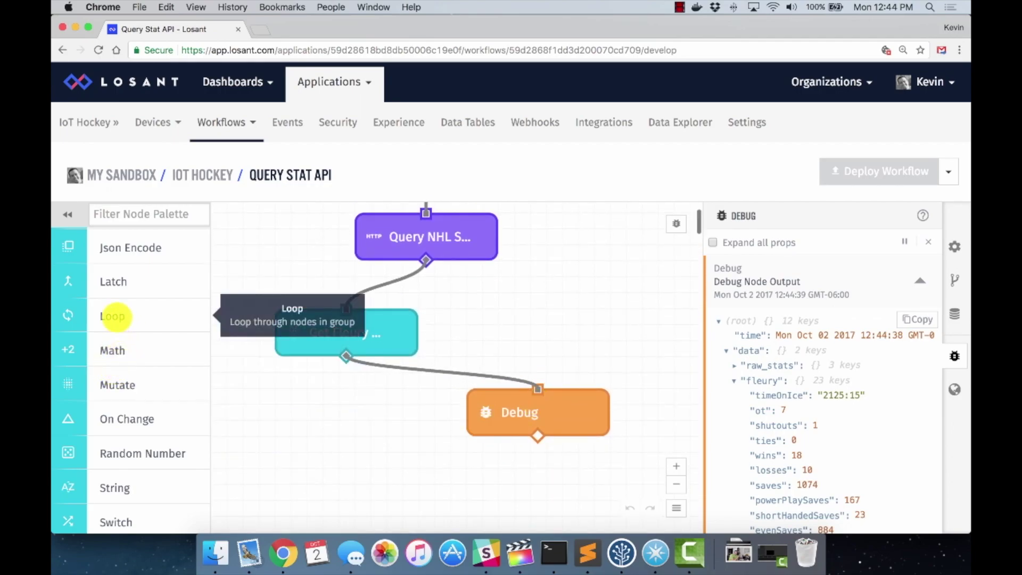
- Drag a Particle Call node from the Outputs section onto the canvas, then view IoTHockey.ino in Atom
{"action": "scroll", "coordinate": [114, 316], "scroll_direction": "down", "scroll_amount": 12}
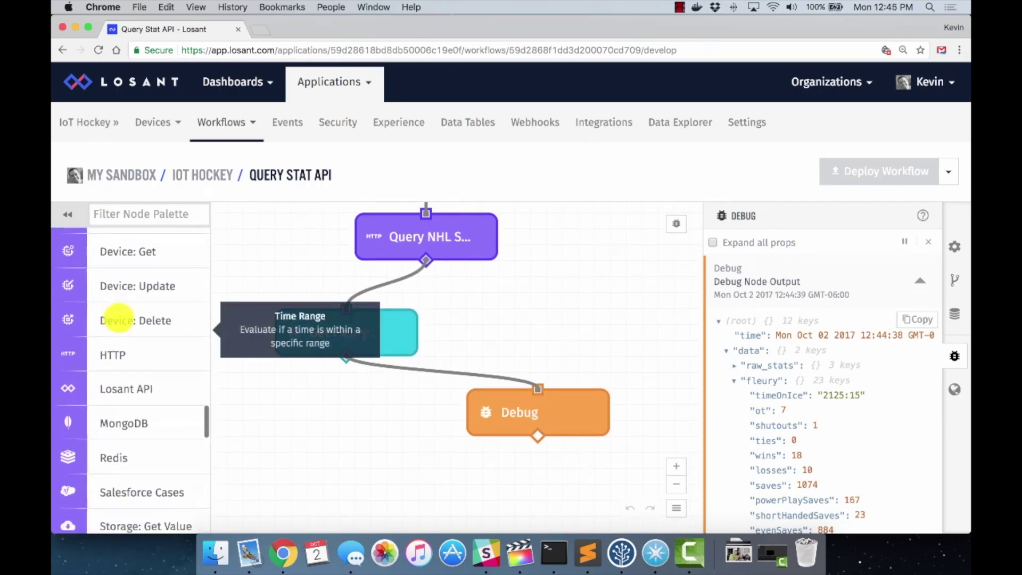
{"action": "scroll", "coordinate": [117, 319], "scroll_direction": "down", "scroll_amount": 6}
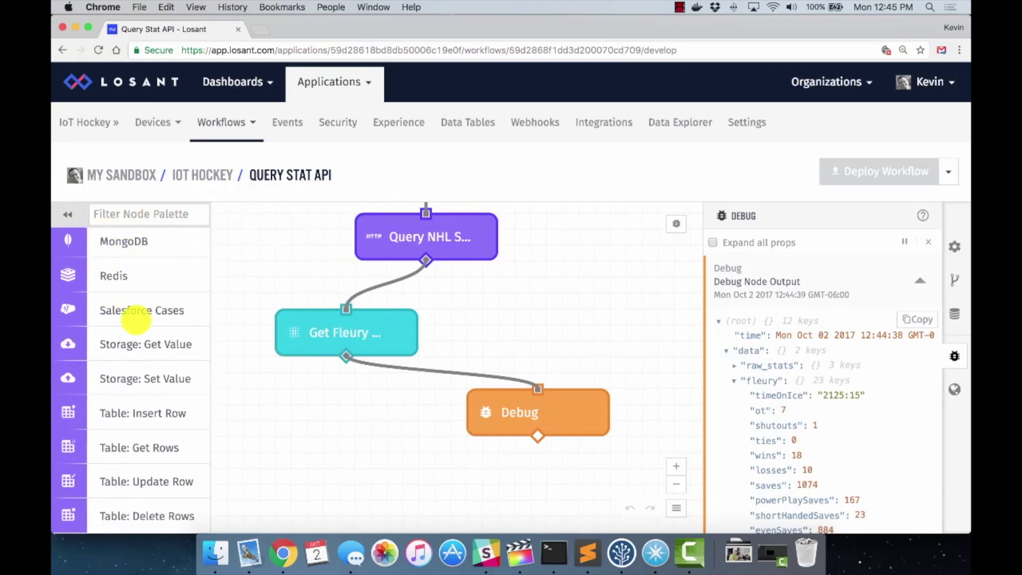
{"action": "scroll", "coordinate": [137, 399], "scroll_direction": "down", "scroll_amount": 10}
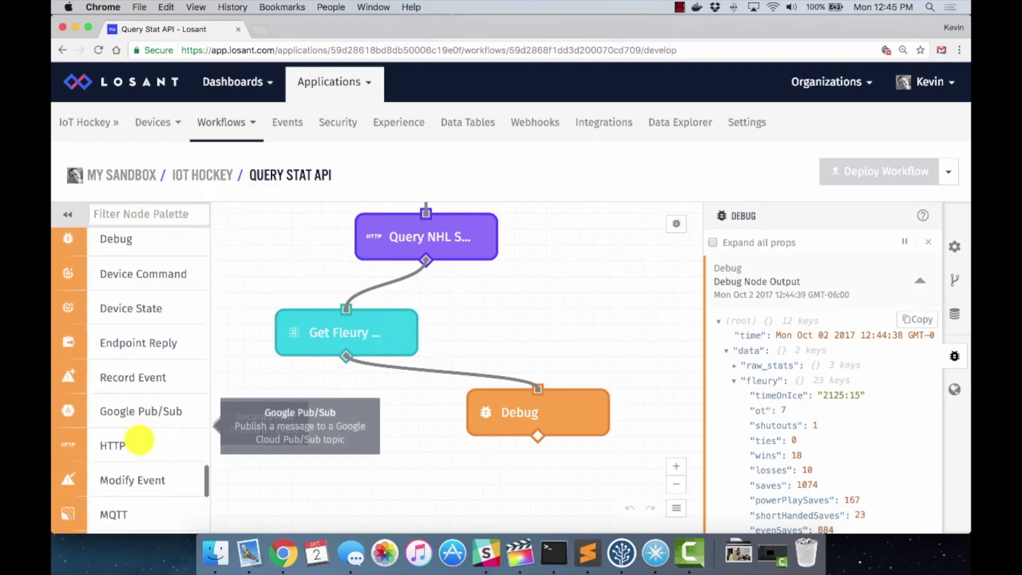
{"action": "scroll", "coordinate": [140, 440], "scroll_direction": "down", "scroll_amount": 5}
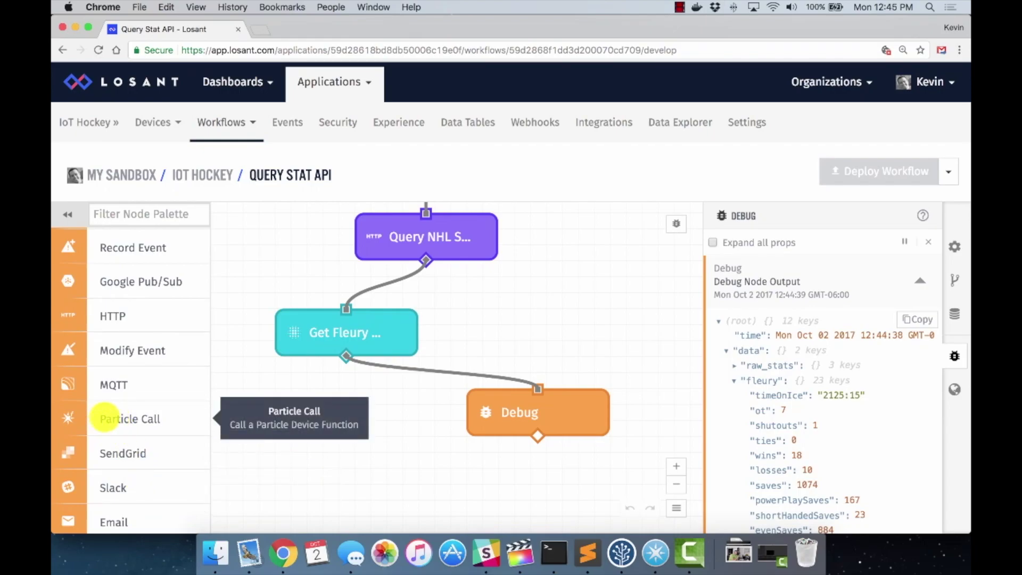
{"action": "left_click_drag", "start_coordinate": [139, 418], "coordinate": [327, 418]}
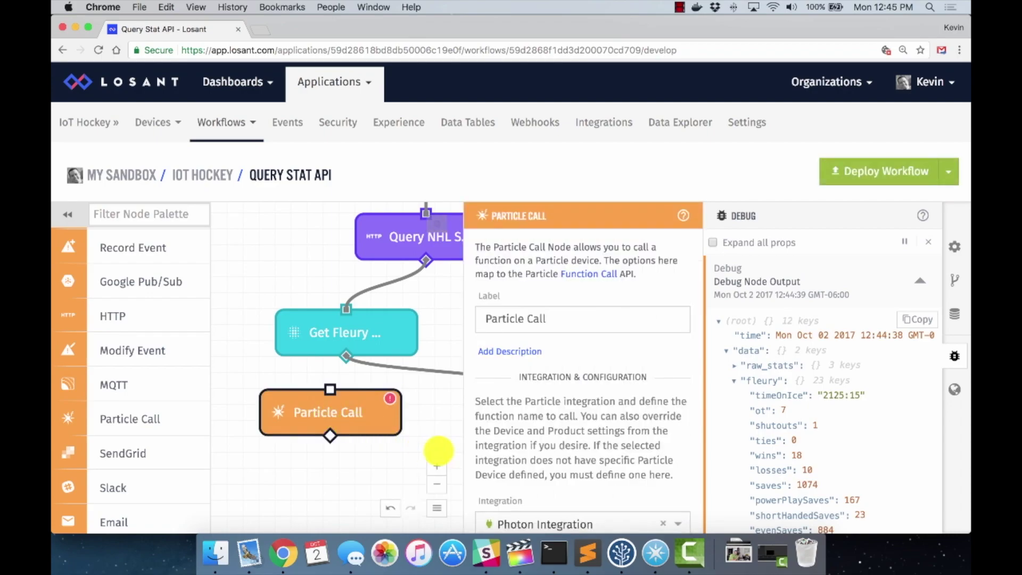
{"action": "left_click", "coordinate": [657, 553]}
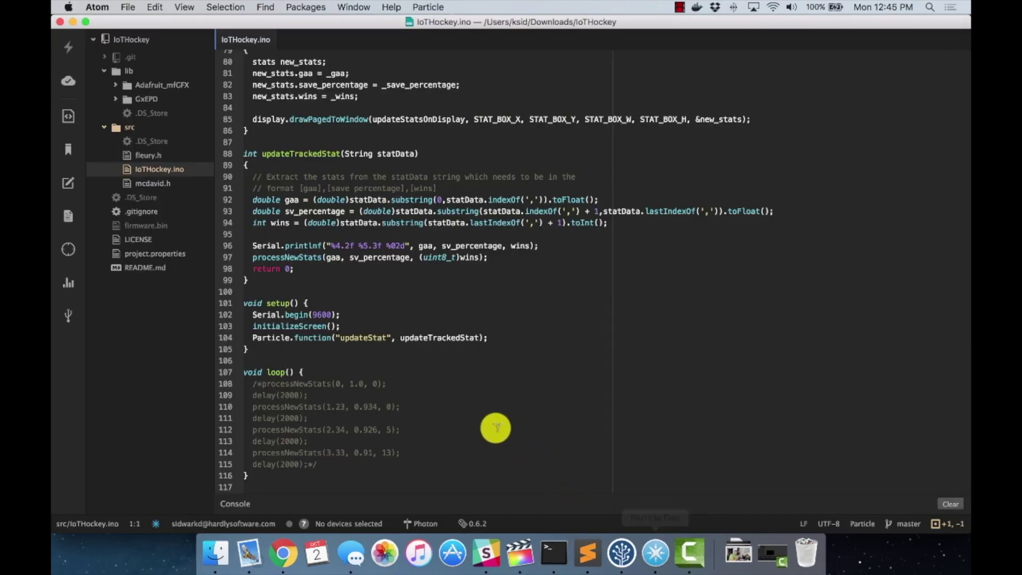
{"action": "left_click_drag", "start_coordinate": [263, 154], "coordinate": [341, 153]}
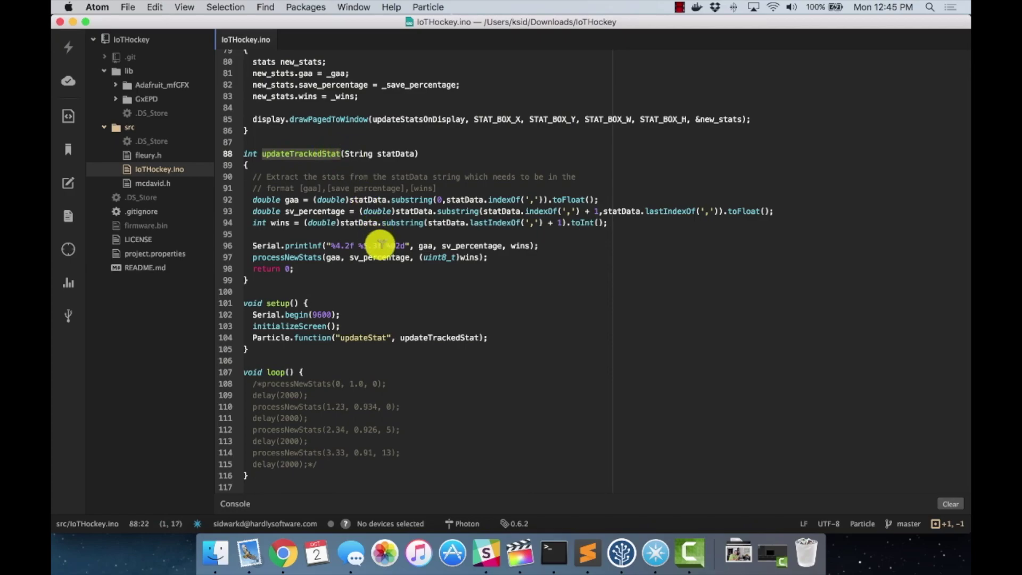
{"action": "left_click", "coordinate": [339, 347]}
{"action": "left_click_drag", "start_coordinate": [252, 338], "coordinate": [494, 338]}
{"action": "left_click", "coordinate": [491, 348]}
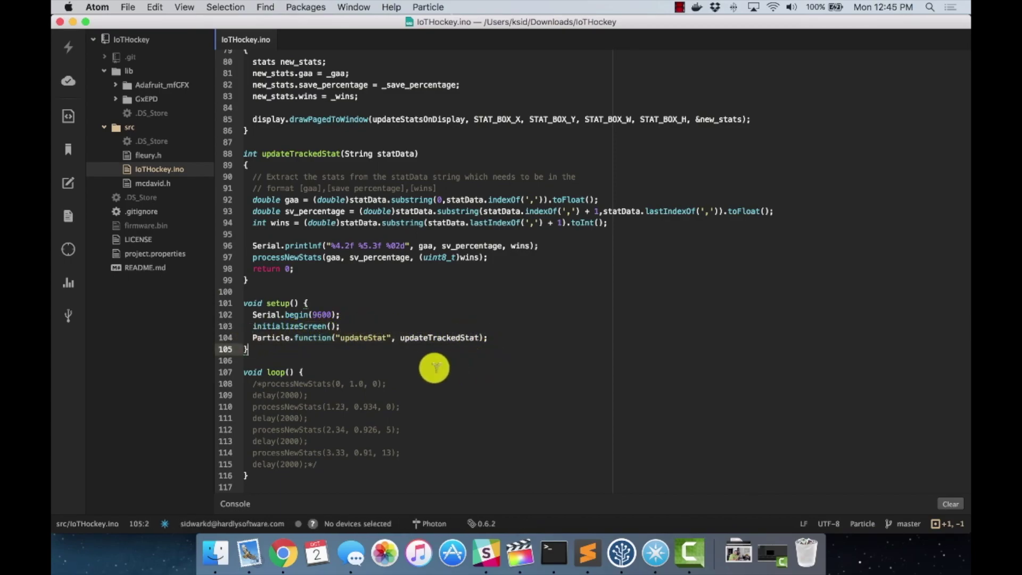
{"action": "left_click_drag", "start_coordinate": [341, 338], "coordinate": [387, 337]}
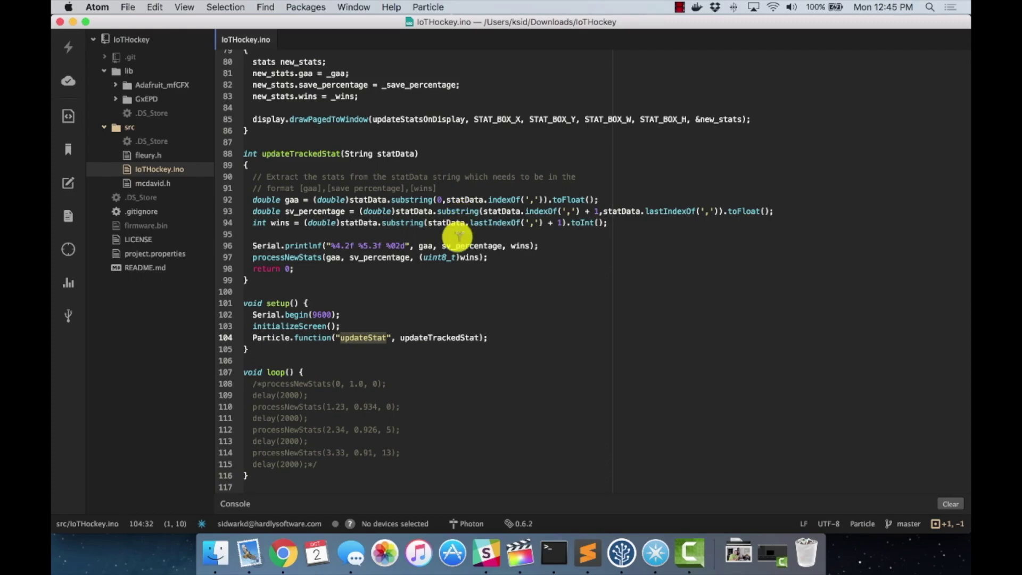
{"action": "left_click", "coordinate": [283, 554]}
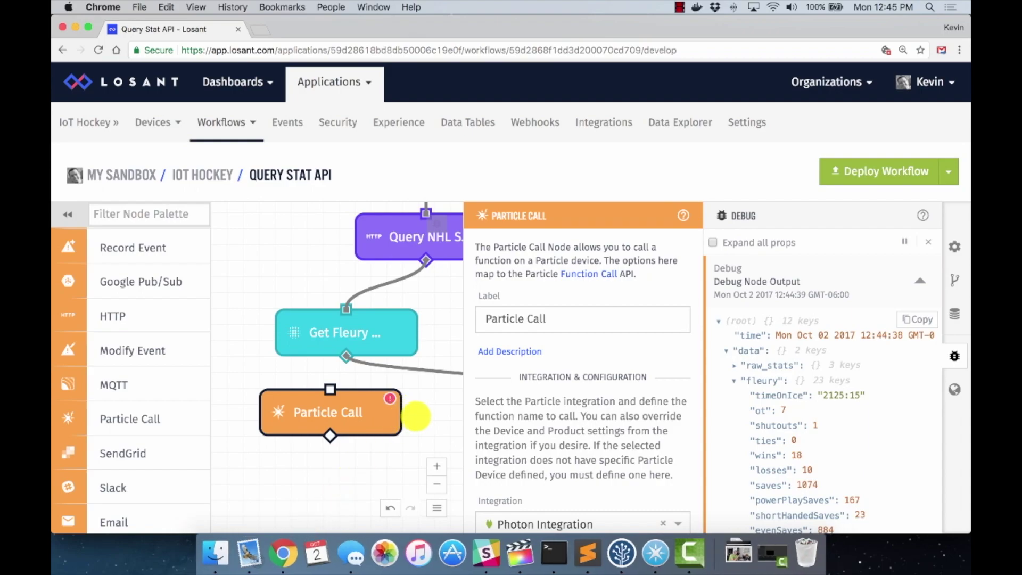
- Relabel the Particle Call node 'Send to Photon'
{"action": "scroll", "coordinate": [546, 375], "scroll_direction": "down", "scroll_amount": 3}
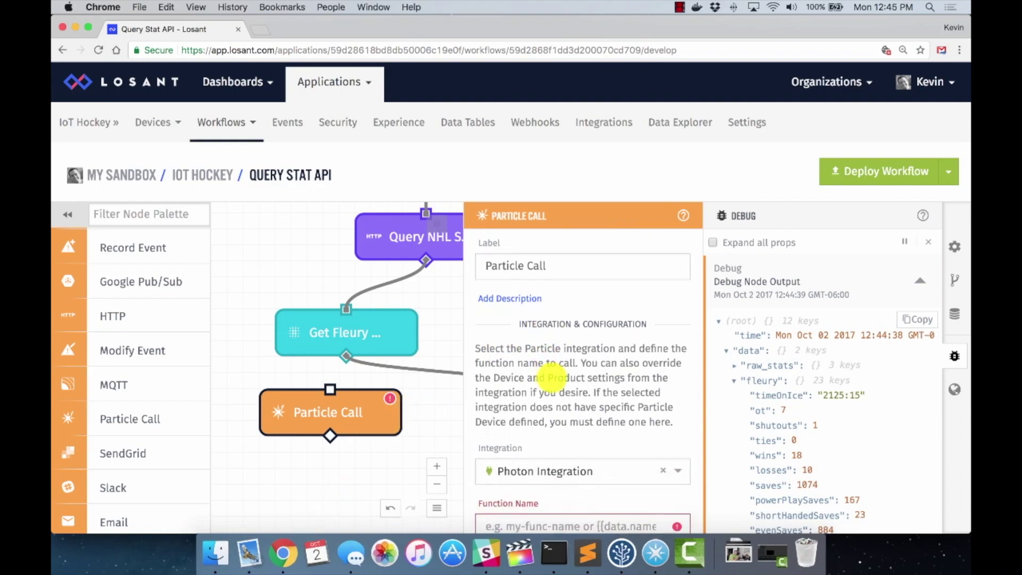
{"action": "scroll", "coordinate": [564, 352], "scroll_direction": "up", "scroll_amount": 2}
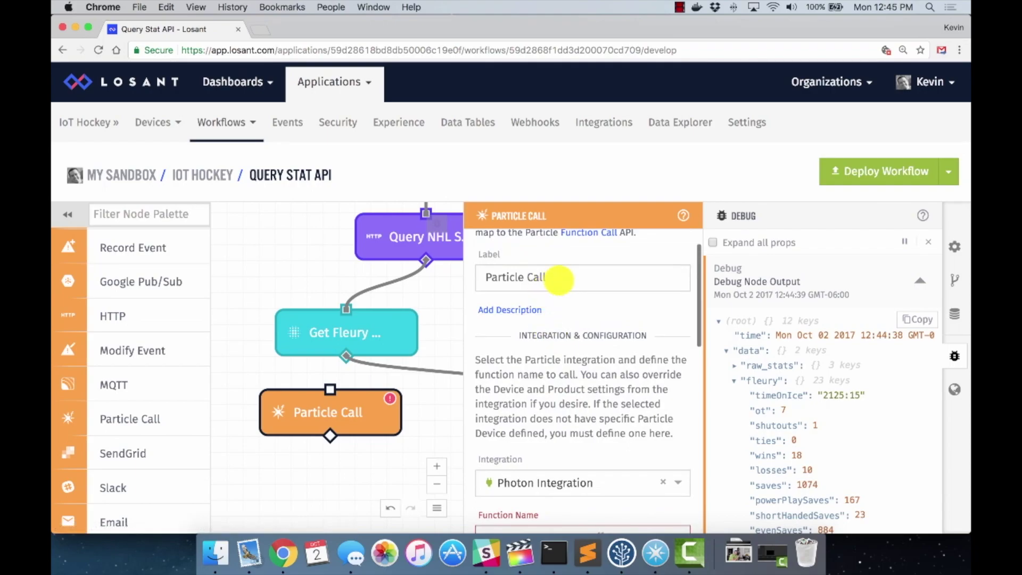
{"action": "left_click_drag", "start_coordinate": [554, 277], "coordinate": [482, 278]}
{"action": "type", "text": "Send"}
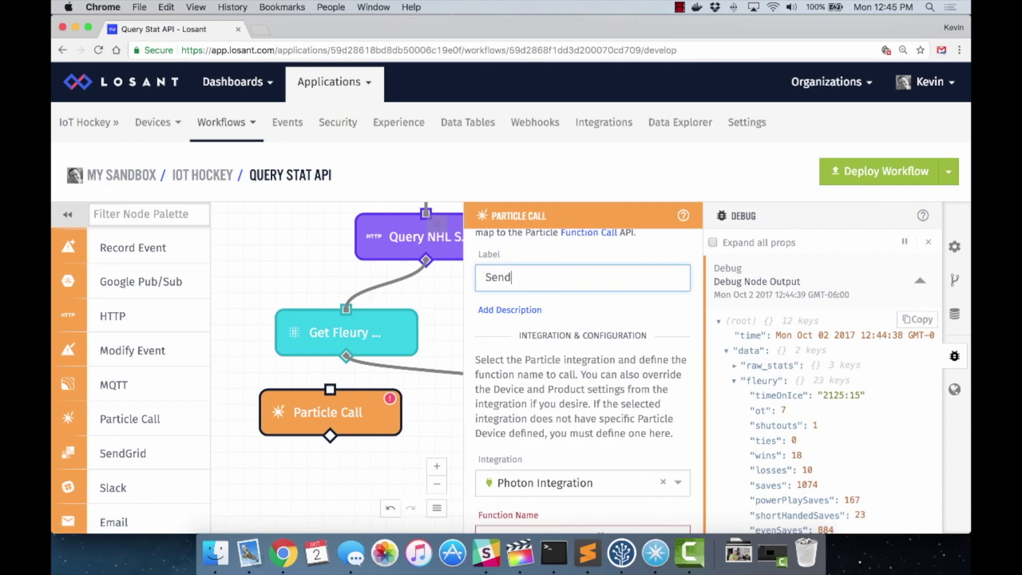
{"action": "type", "text": " to Photon"}
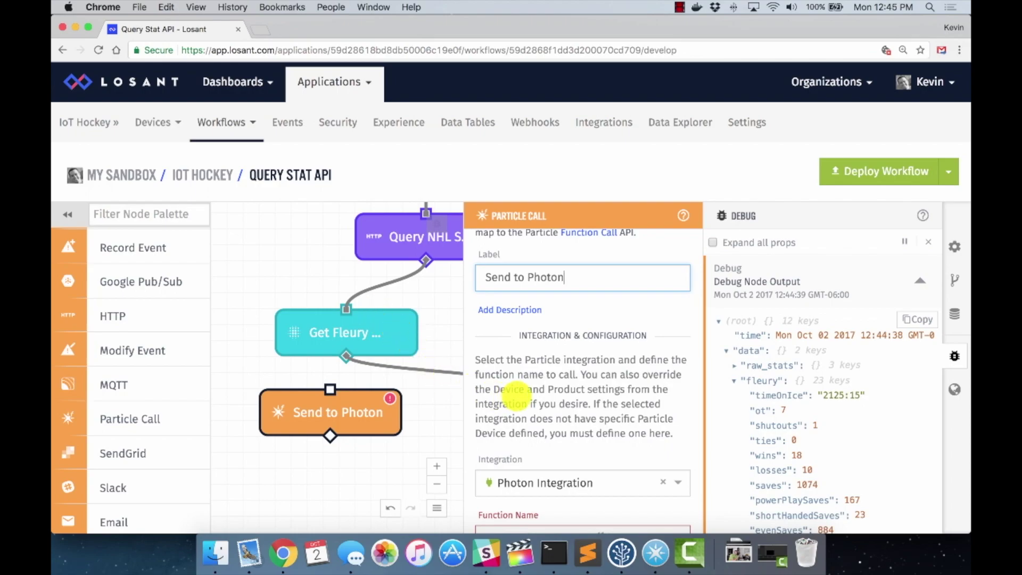
- Set the function name to updateStat using the autocomplete suggestion
{"action": "scroll", "coordinate": [524, 388], "scroll_direction": "down", "scroll_amount": 2}
{"action": "scroll", "coordinate": [525, 385], "scroll_direction": "down", "scroll_amount": 3}
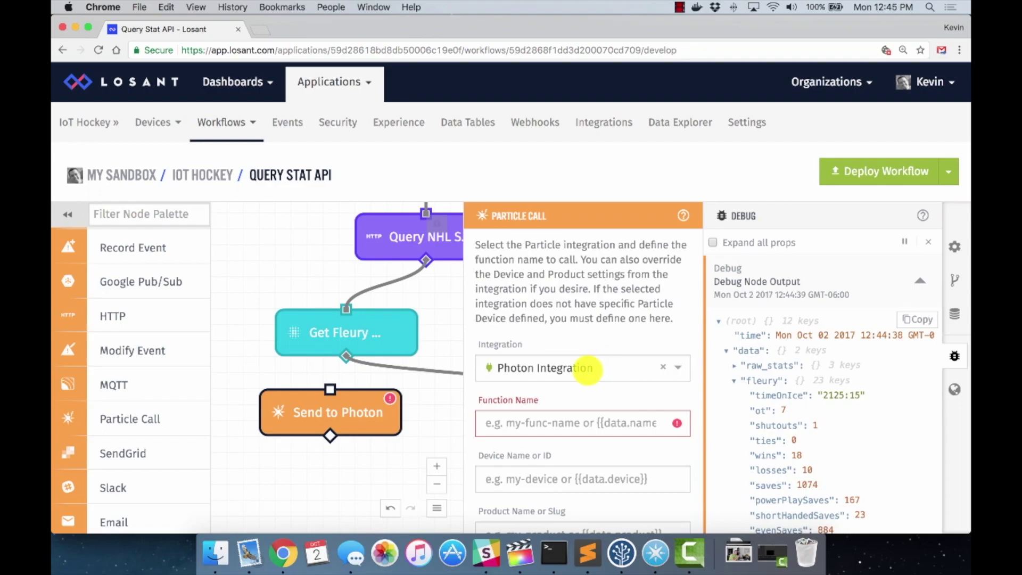
{"action": "scroll", "coordinate": [572, 367], "scroll_direction": "down", "scroll_amount": 3}
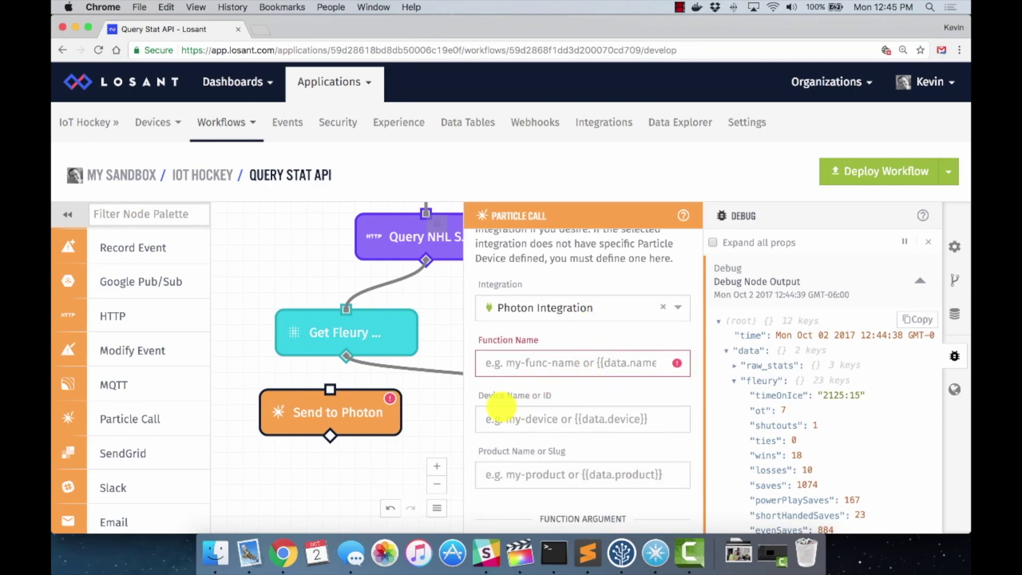
{"action": "left_click", "coordinate": [540, 365]}
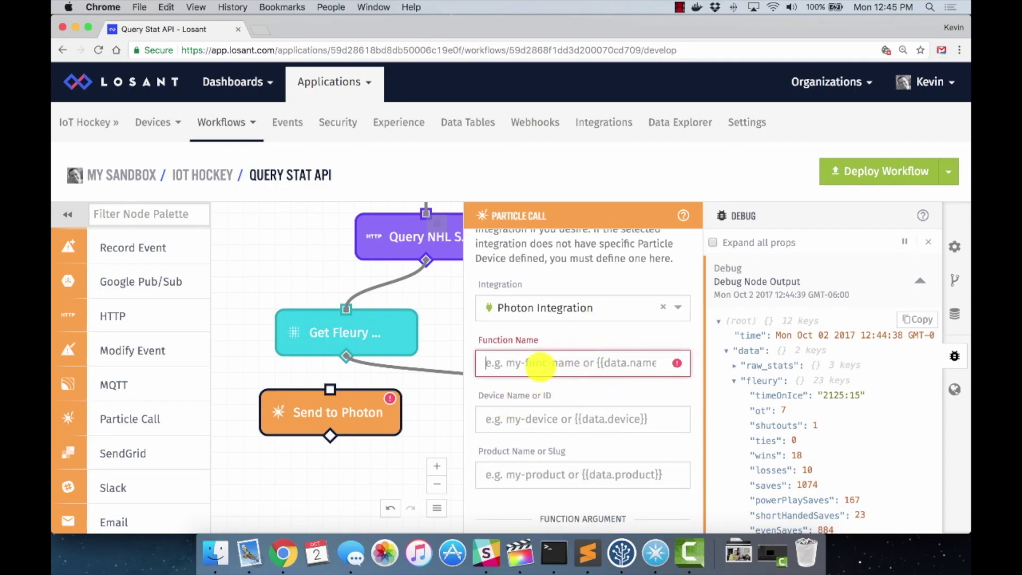
{"action": "type", "text": "update"}
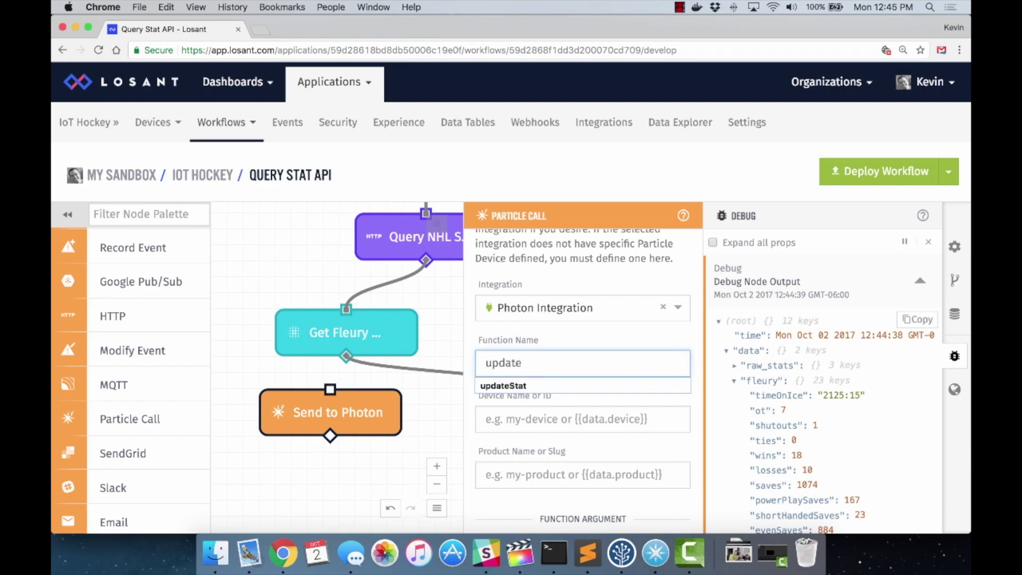
{"action": "key", "text": "Down"}
{"action": "key", "text": "Return"}
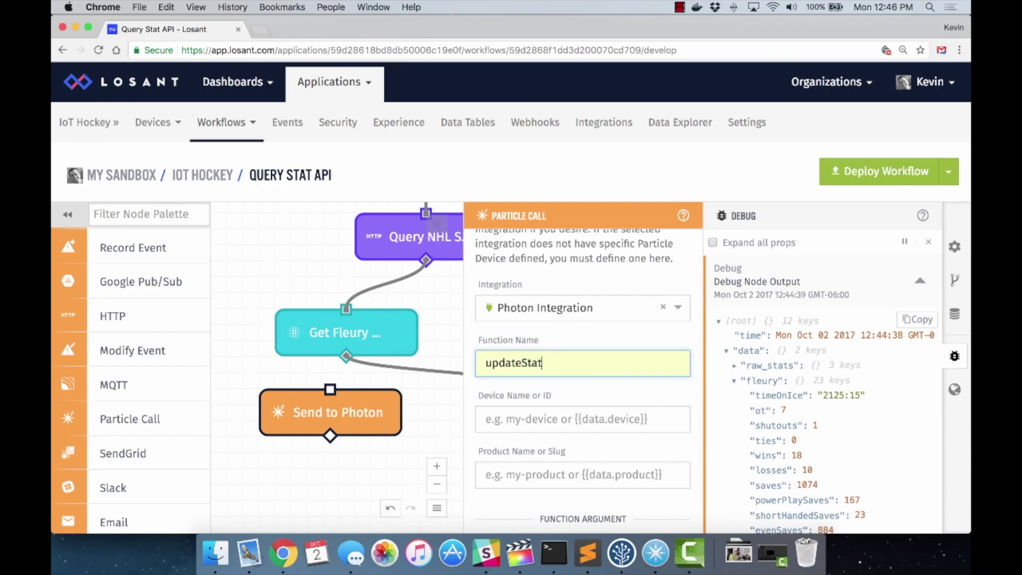
- Set the argument method to String Template
{"action": "scroll", "coordinate": [563, 391], "scroll_direction": "down", "scroll_amount": 3}
{"action": "scroll", "coordinate": [562, 391], "scroll_direction": "down", "scroll_amount": 1}
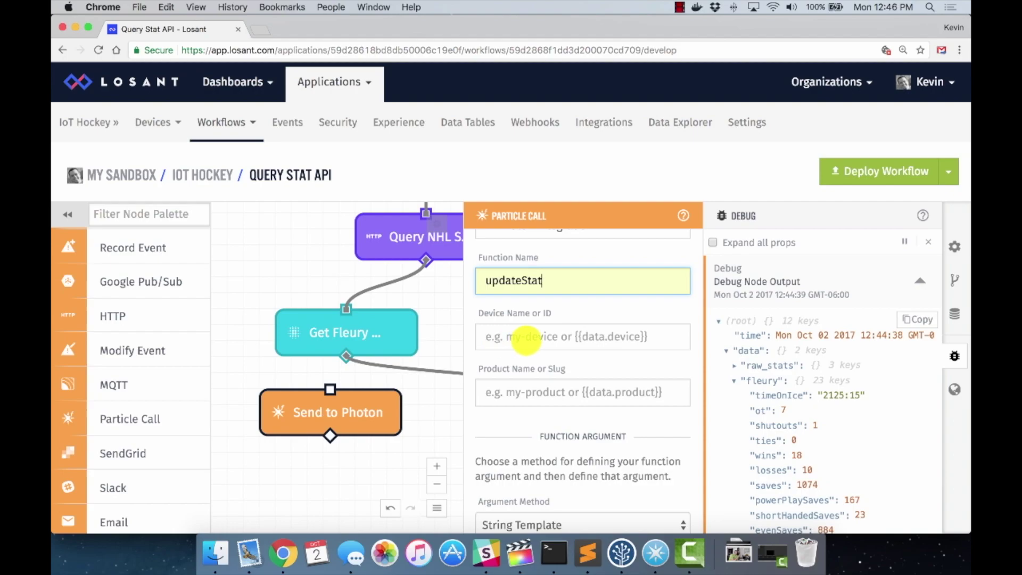
{"action": "scroll", "coordinate": [523, 384], "scroll_direction": "down", "scroll_amount": 2}
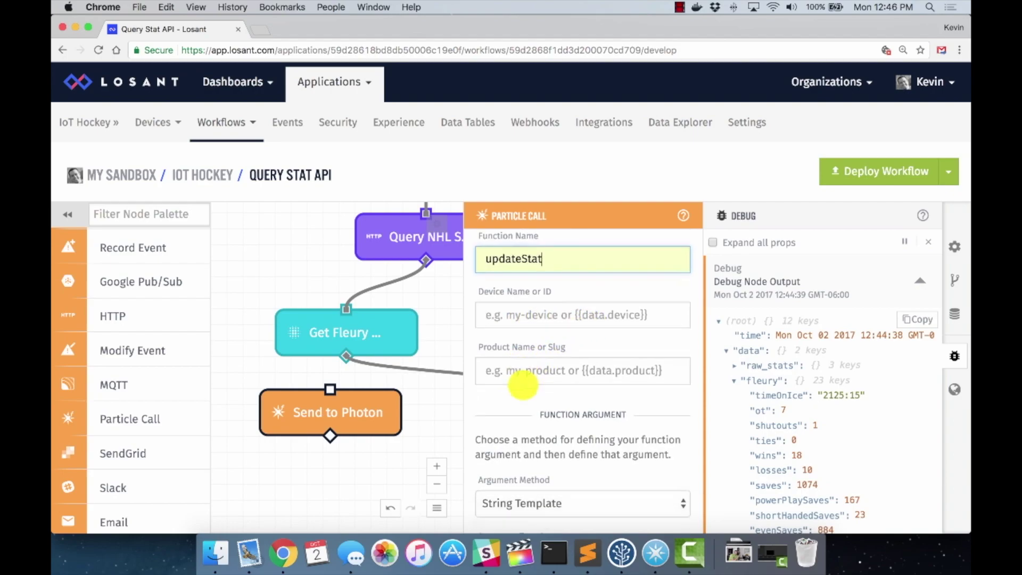
{"action": "scroll", "coordinate": [536, 357], "scroll_direction": "down", "scroll_amount": 5}
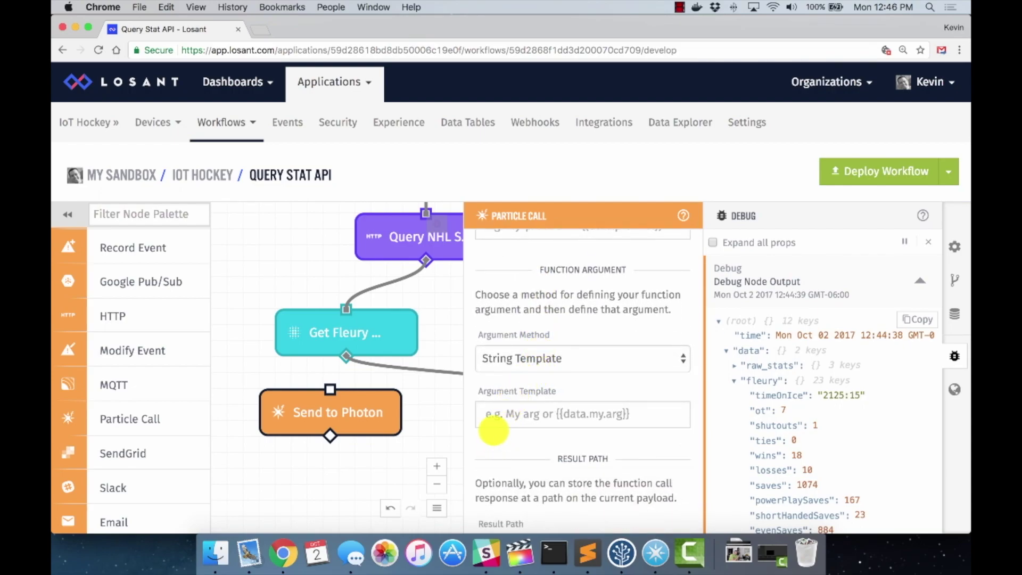
{"action": "scroll", "coordinate": [514, 386], "scroll_direction": "down", "scroll_amount": 2}
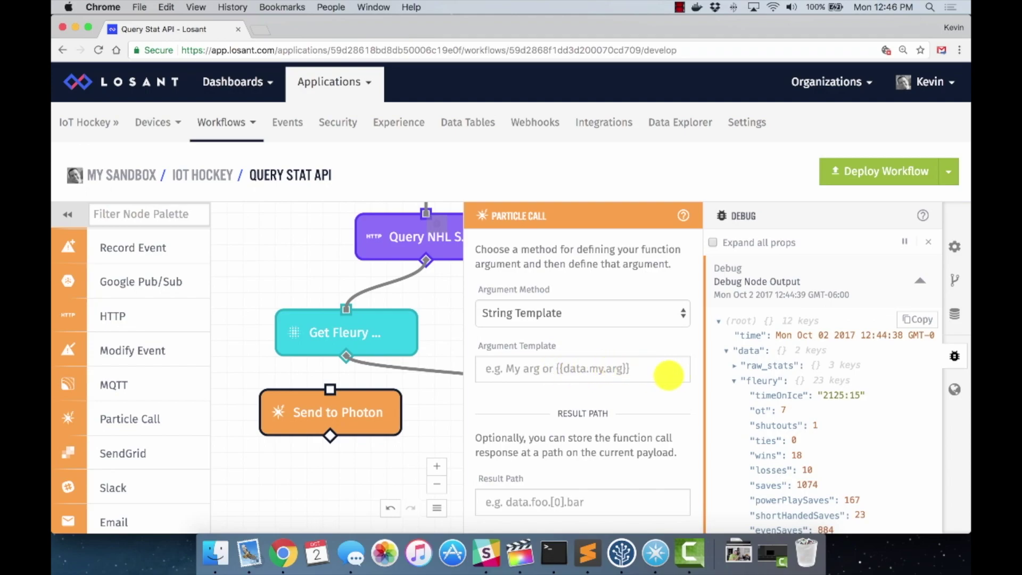
{"action": "left_click", "coordinate": [515, 372]}
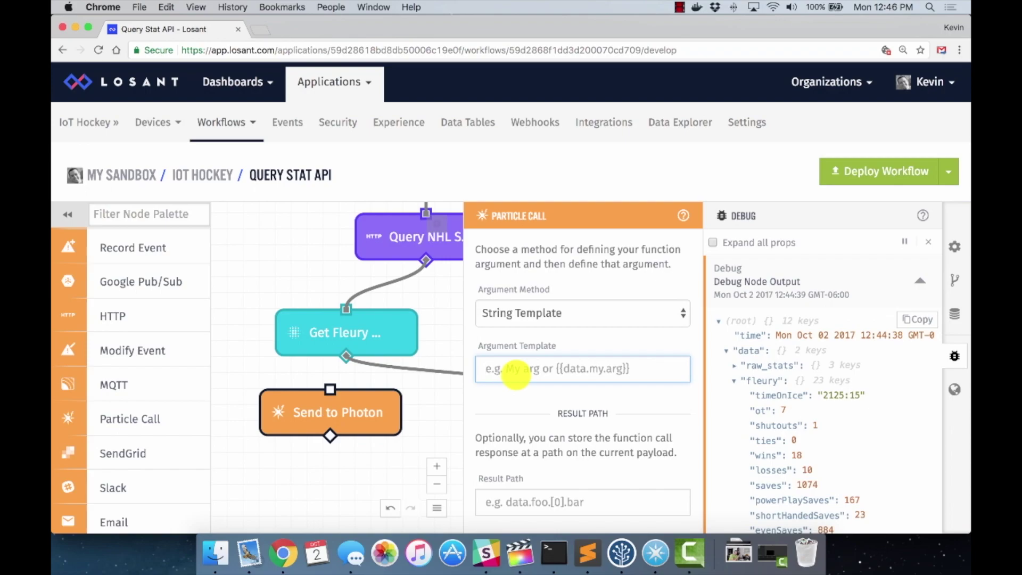
- Enter the argument template {{data.fleury.goalAgainstAverage}},{{data.fleury.savePercentage}},{{data.fleury.wins}}
{"action": "type", "text": "{{dat"}
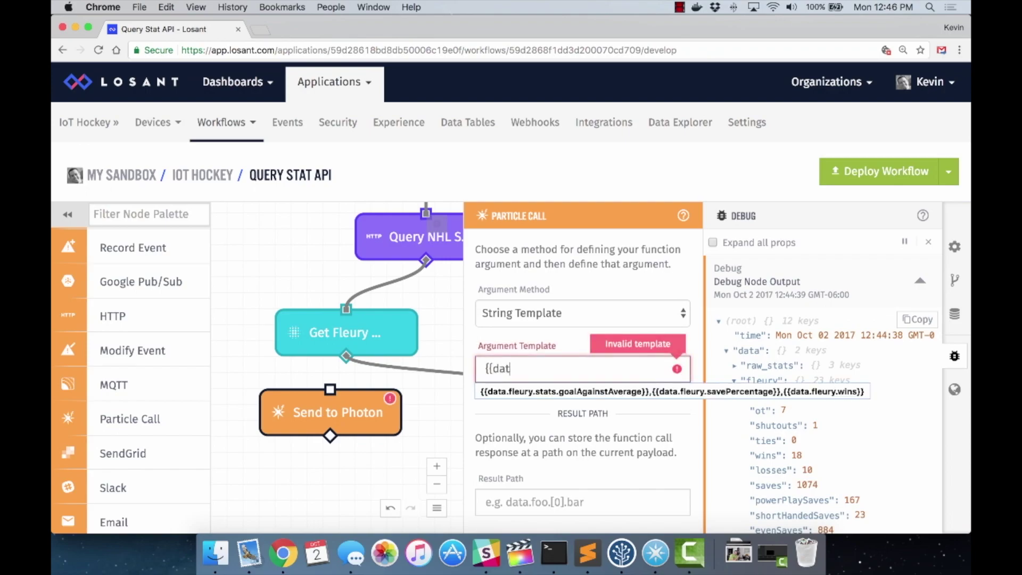
{"action": "type", "text": "a.fleury."}
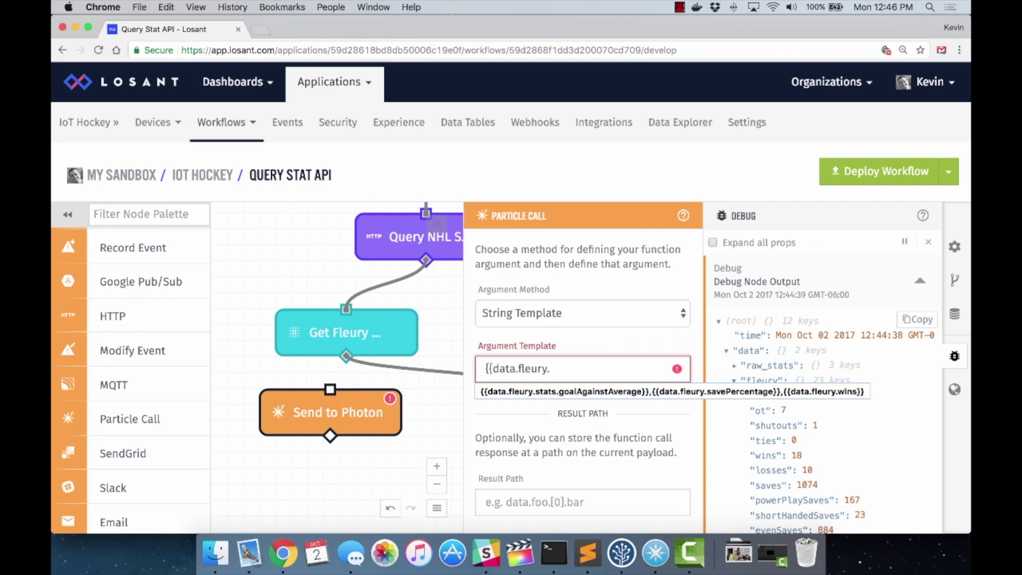
{"action": "left_click", "coordinate": [834, 418]}
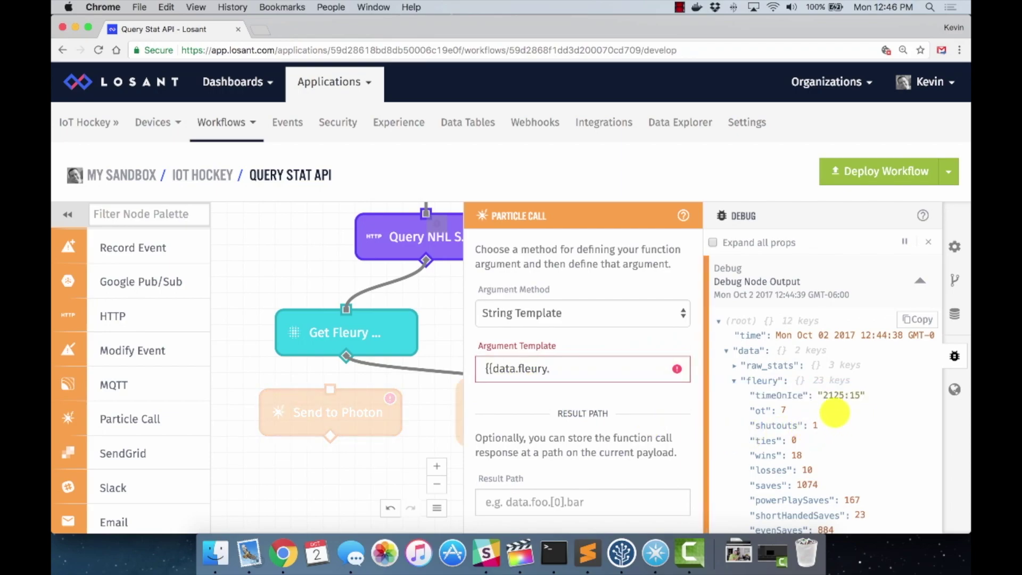
{"action": "scroll", "coordinate": [834, 412], "scroll_direction": "down", "scroll_amount": 5}
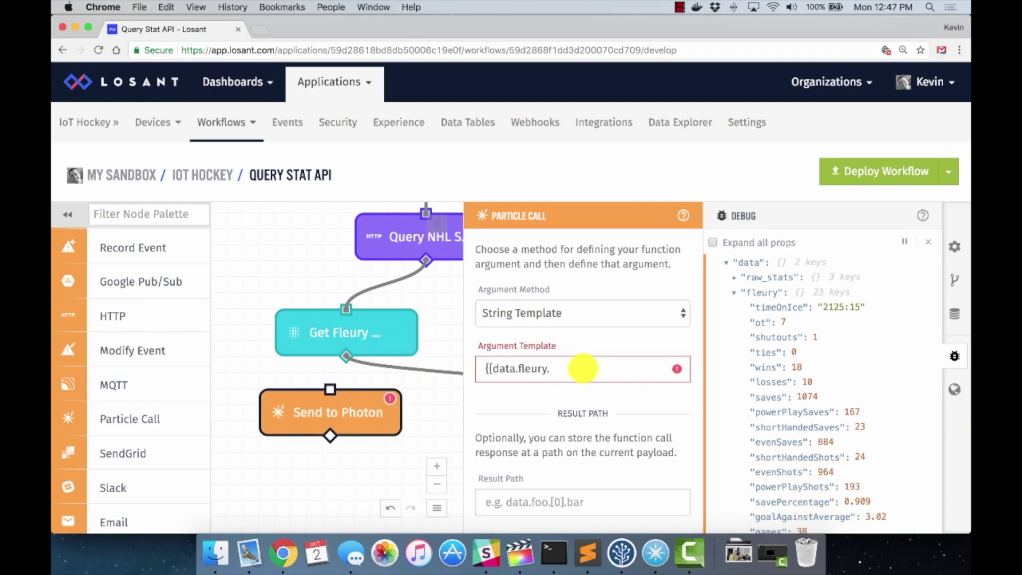
{"action": "type", "text": "gaol"}
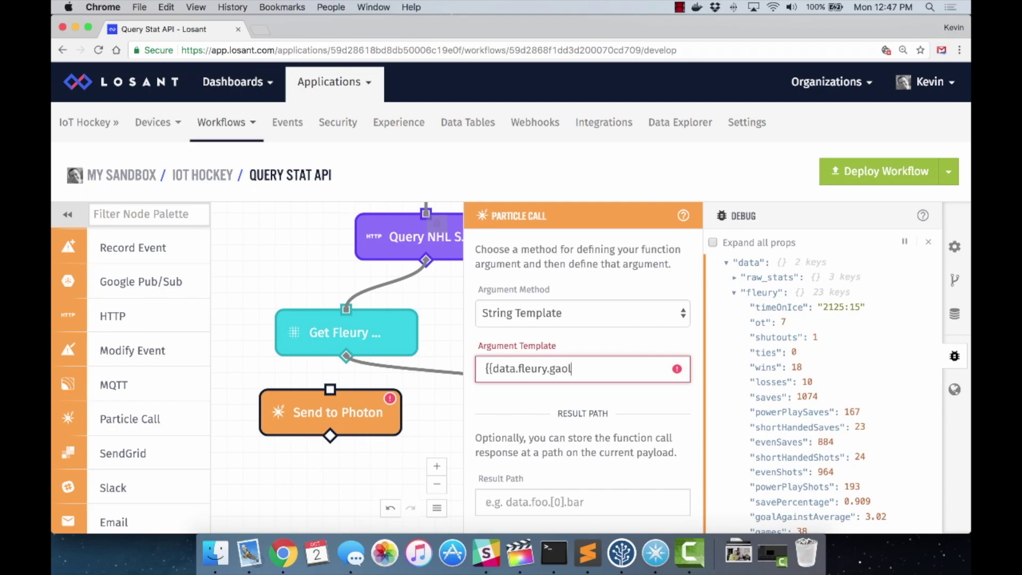
{"action": "key", "text": "BackSpace"}
{"action": "key", "text": "BackSpace"}
{"action": "key", "text": "BackSpace"}
{"action": "type", "text": "oalAgainstAverage"}
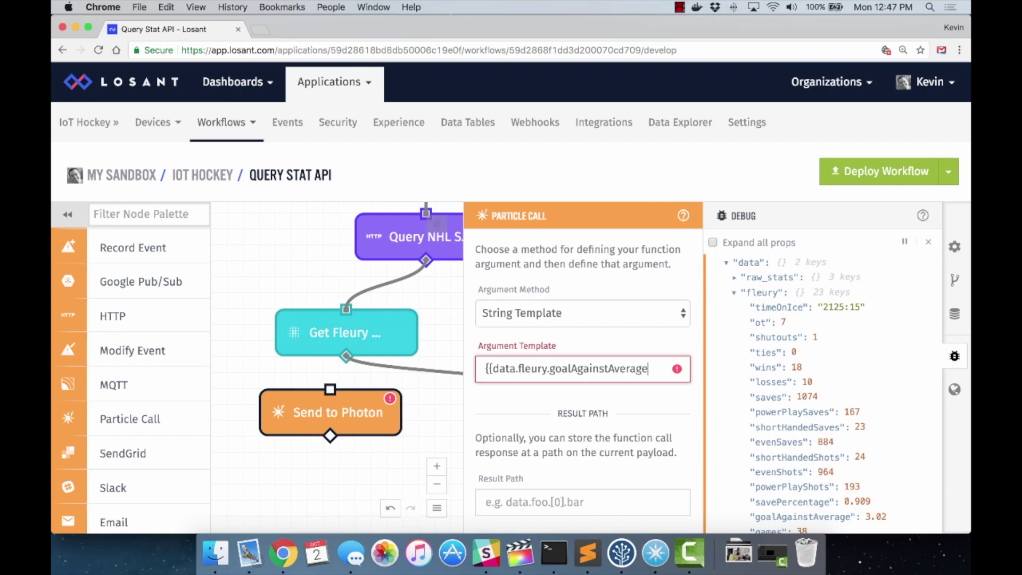
{"action": "type", "text": "}}"}
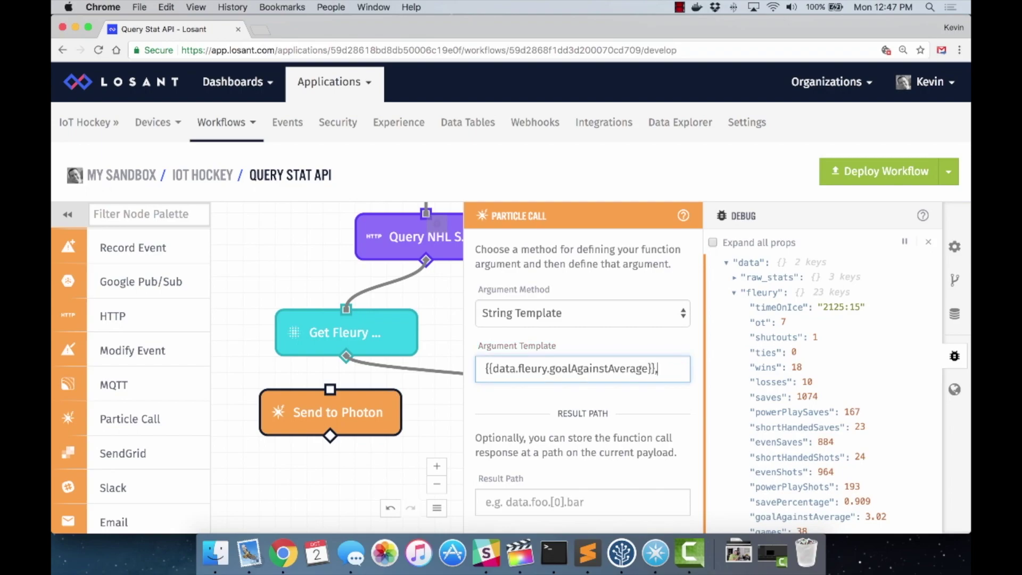
{"action": "type", "text": ",{{data"}
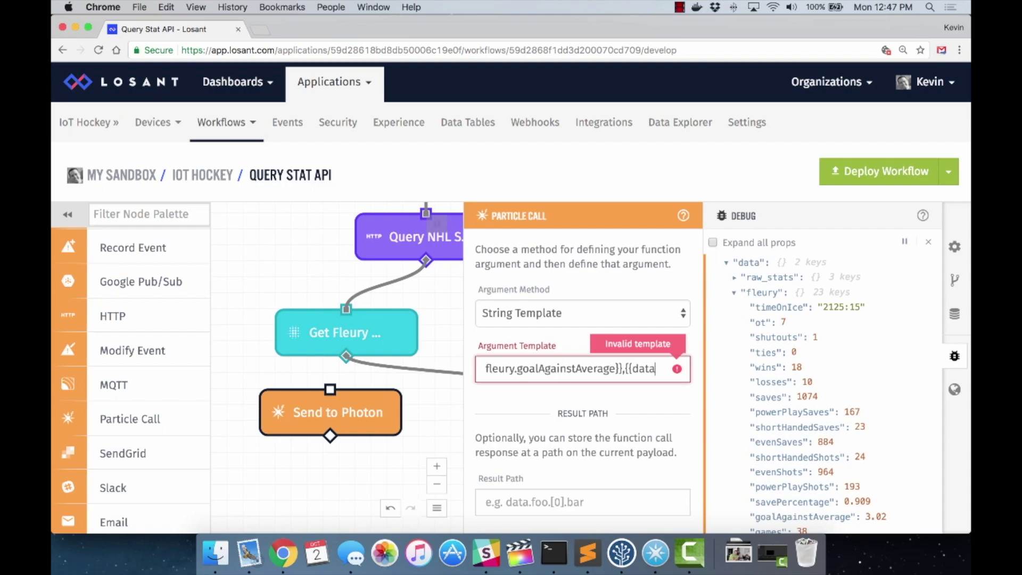
{"action": "type", "text": ".fleury"}
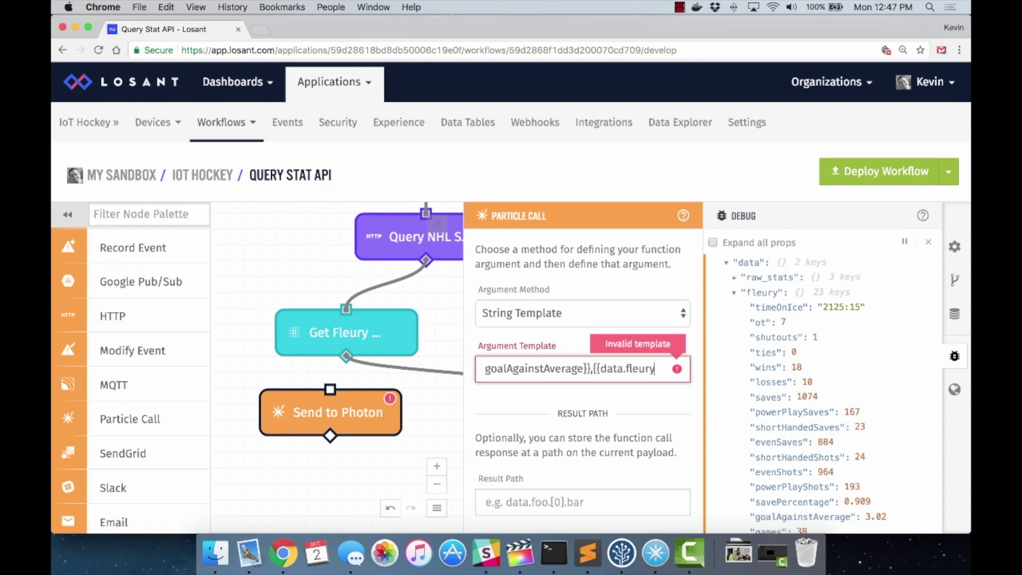
{"action": "type", "text": ".sa"}
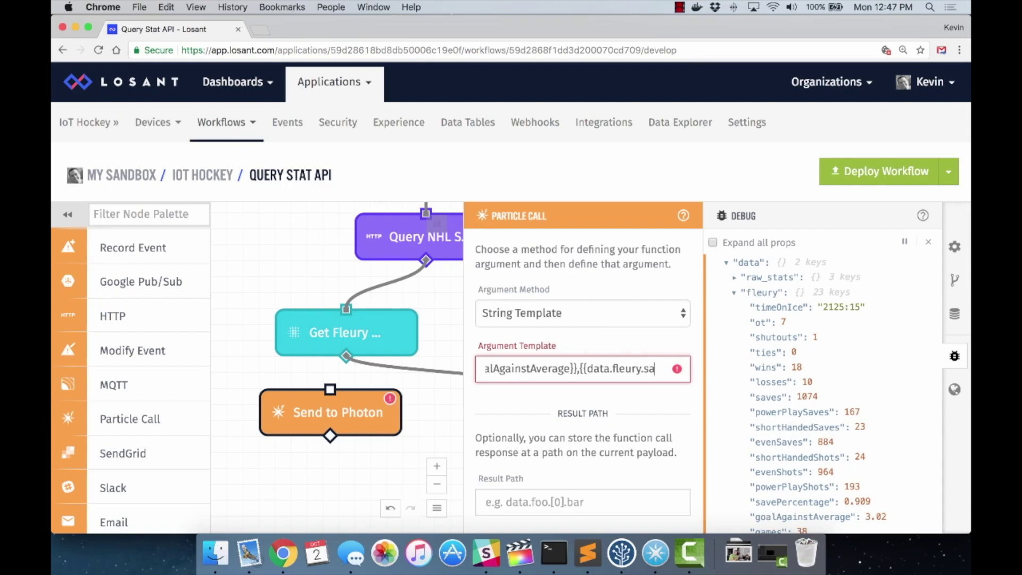
{"action": "type", "text": "vePercentage"}
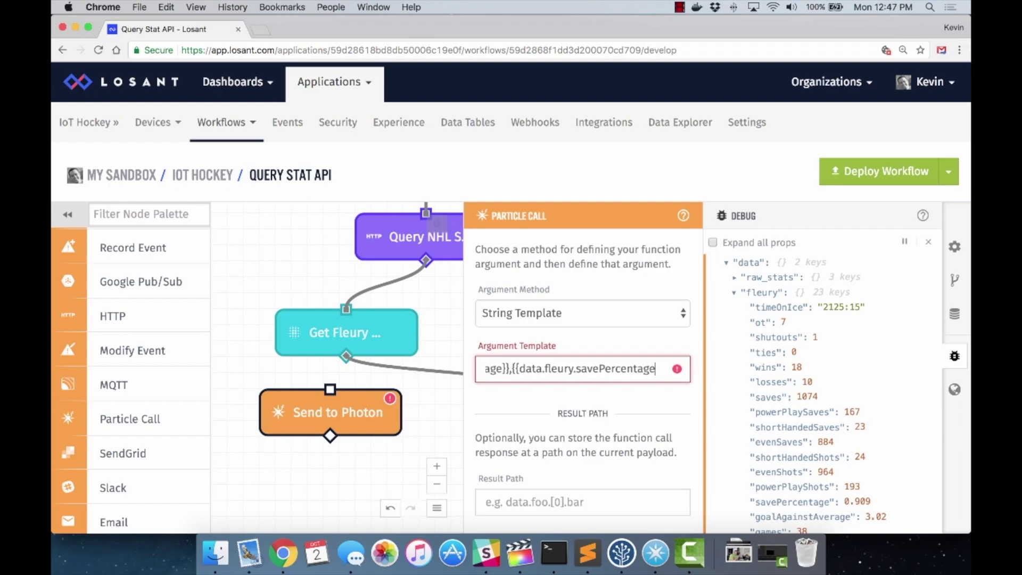
{"action": "type", "text": "}},"}
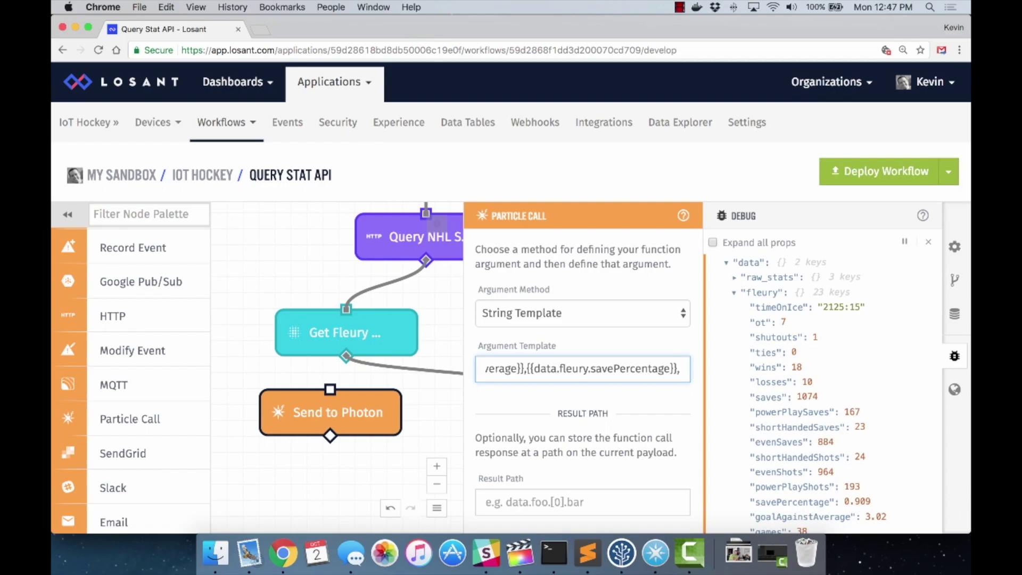
{"action": "type", "text": "{{data.fleur"}
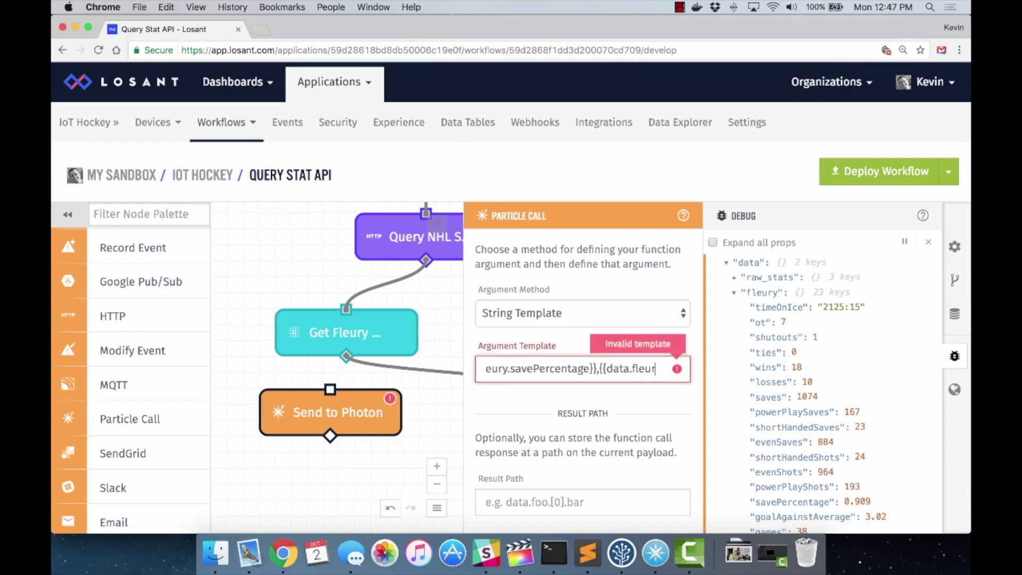
{"action": "type", "text": "y.wins"}
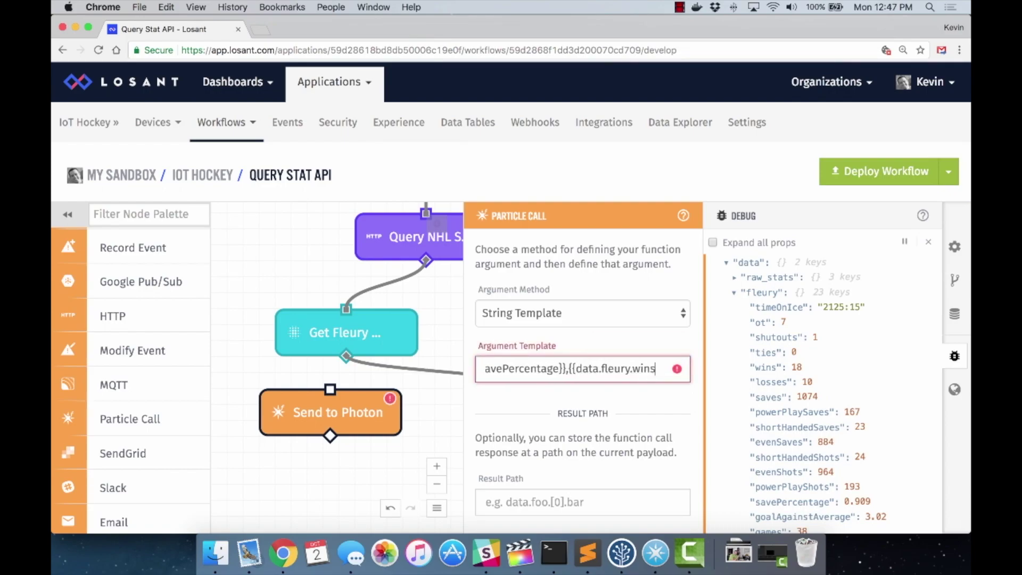
{"action": "type", "text": "}}"}
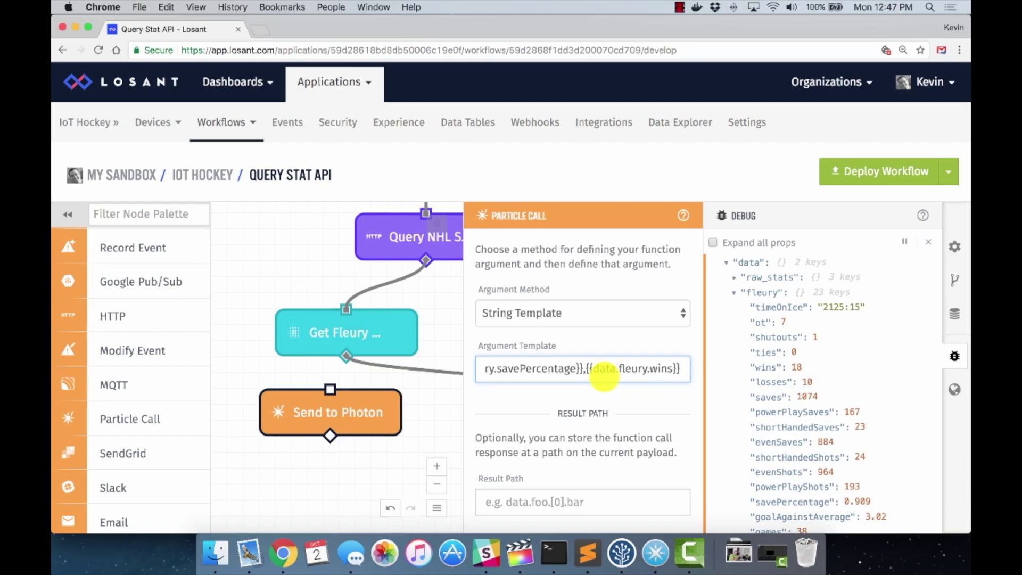
{"action": "scroll", "coordinate": [604, 376], "scroll_direction": "left", "scroll_amount": 5}
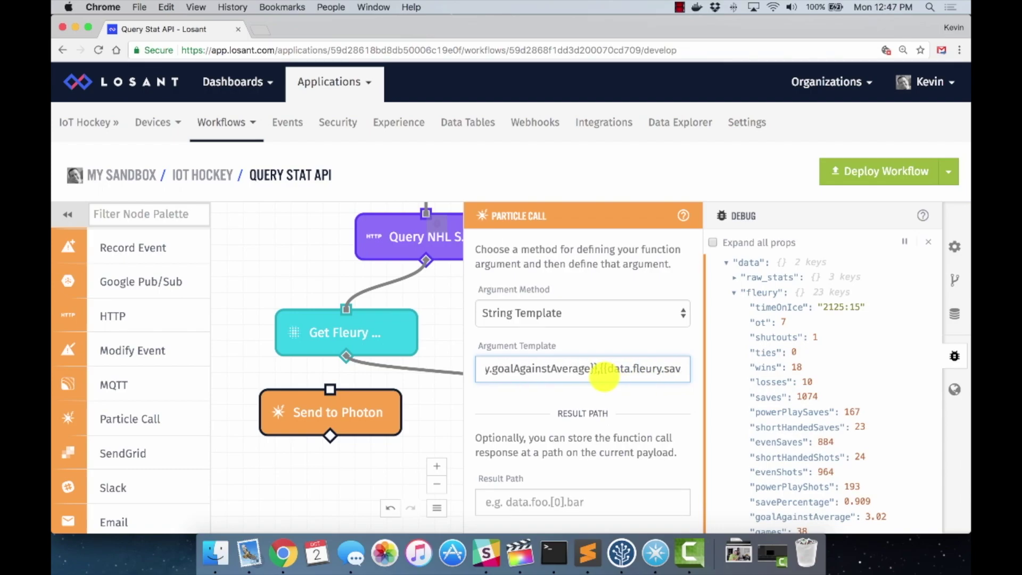
{"action": "scroll", "coordinate": [604, 376], "scroll_direction": "left", "scroll_amount": 5}
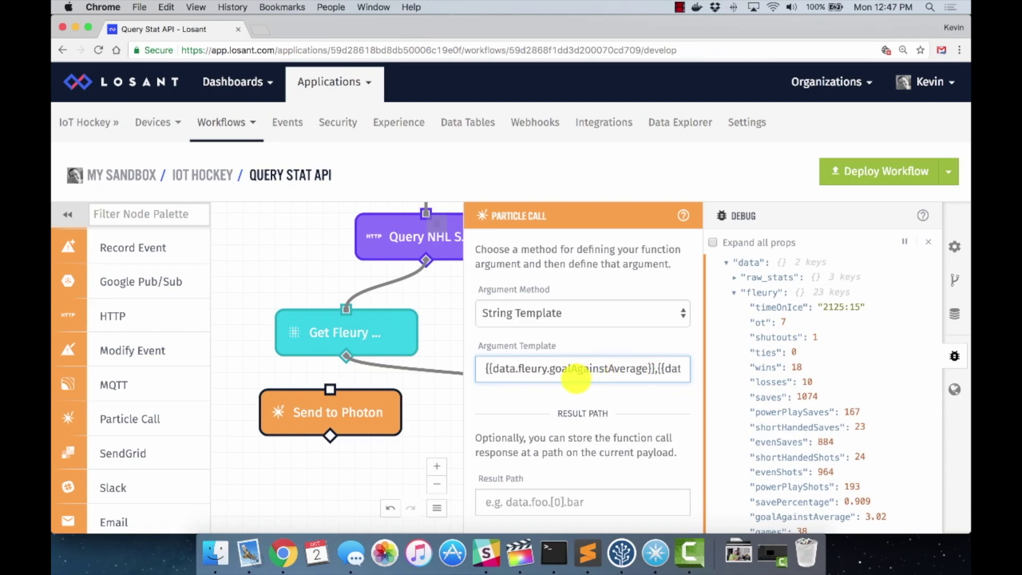
{"action": "scroll", "coordinate": [574, 421], "scroll_direction": "down", "scroll_amount": 2}
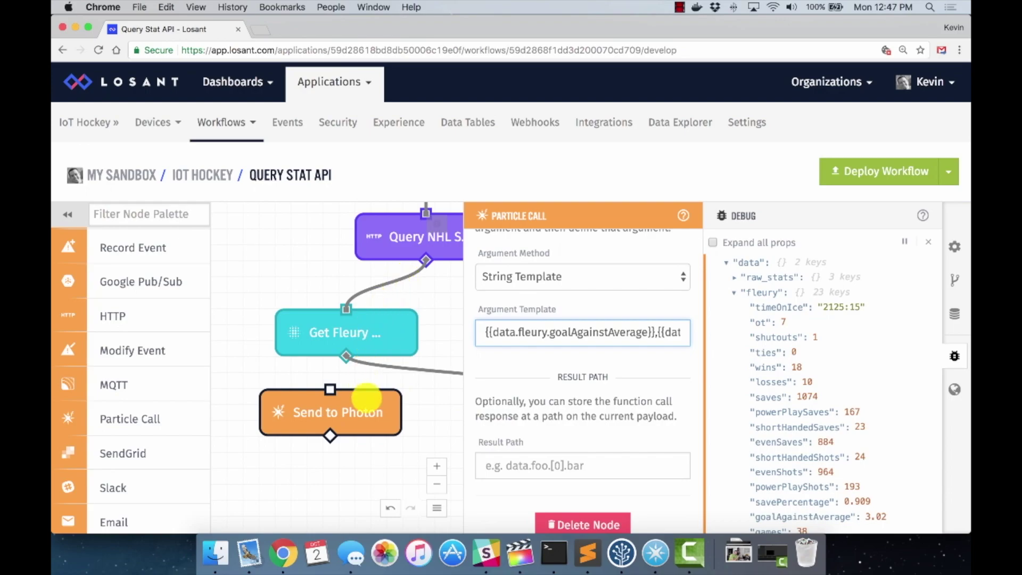
- Connect Get Fleury Stats' output to Send to Photon and deselect the node
{"action": "scroll", "coordinate": [599, 441], "scroll_direction": "up", "scroll_amount": 3}
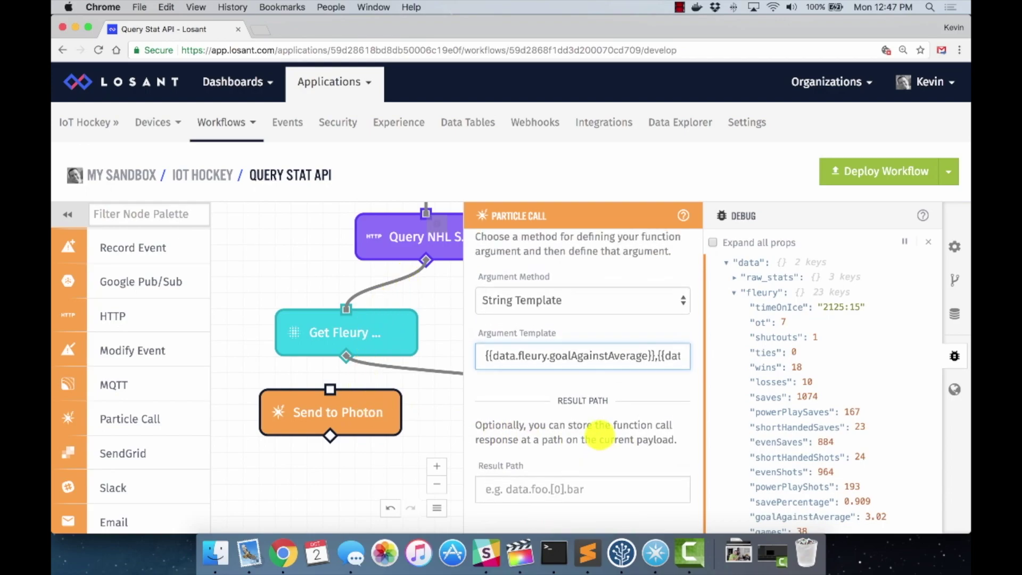
{"action": "scroll", "coordinate": [600, 466], "scroll_direction": "up", "scroll_amount": 1}
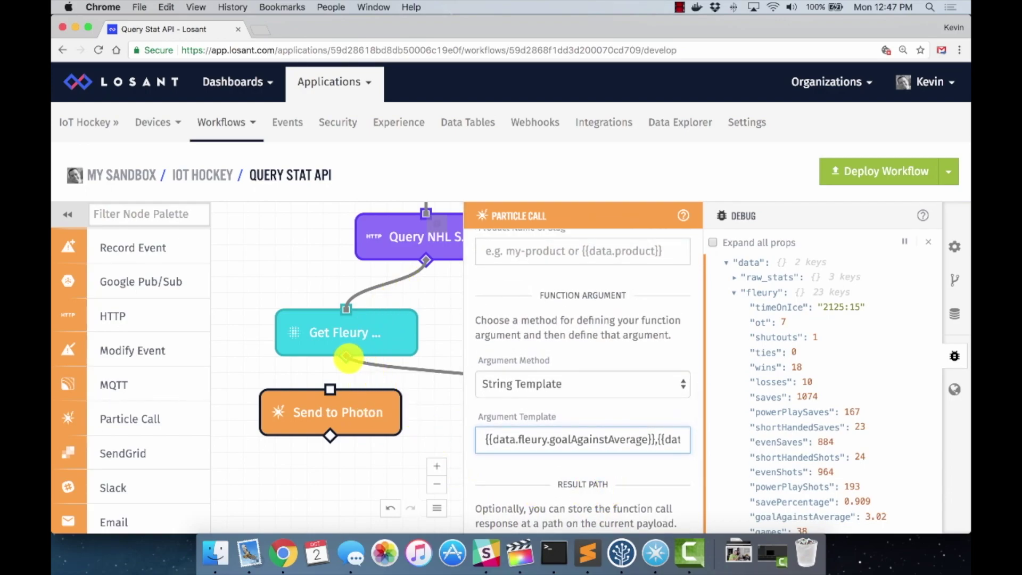
{"action": "left_click_drag", "start_coordinate": [346, 356], "coordinate": [330, 389]}
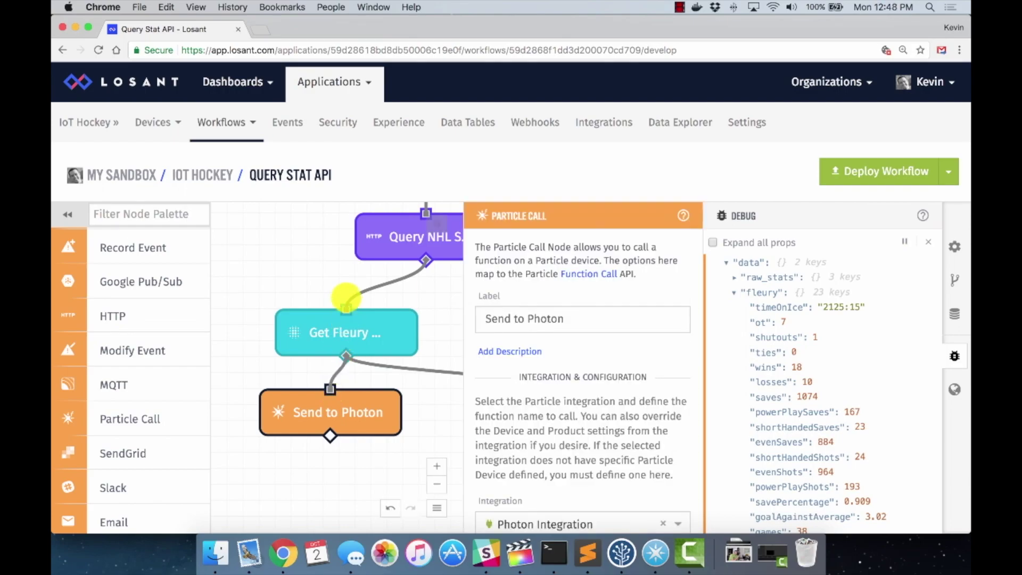
{"action": "left_click", "coordinate": [442, 394]}
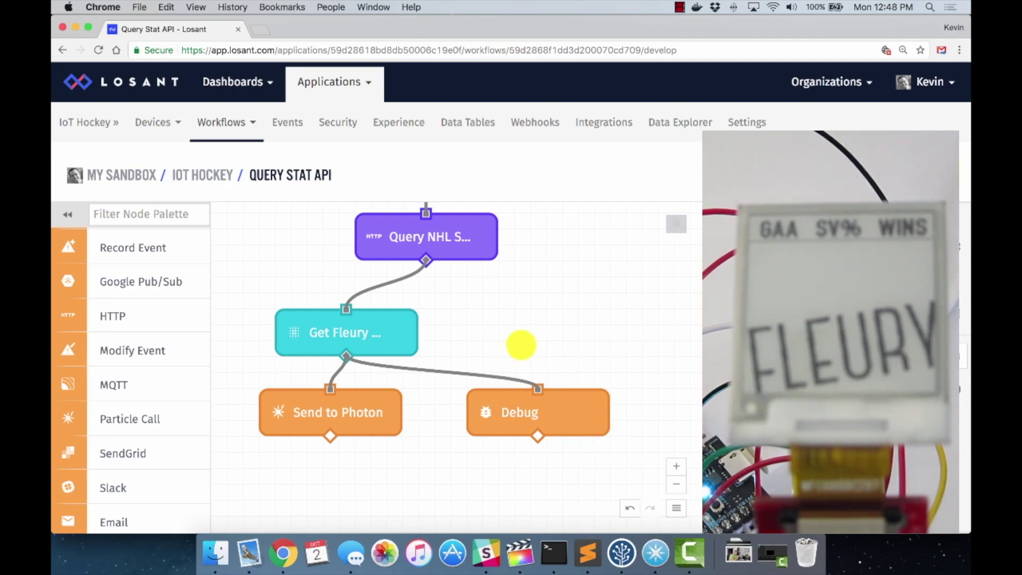
- Save and deploy the workflow with Cmd+S and run it from the Virtual Button
{"action": "scroll", "coordinate": [527, 339], "scroll_direction": "up", "scroll_amount": 4}
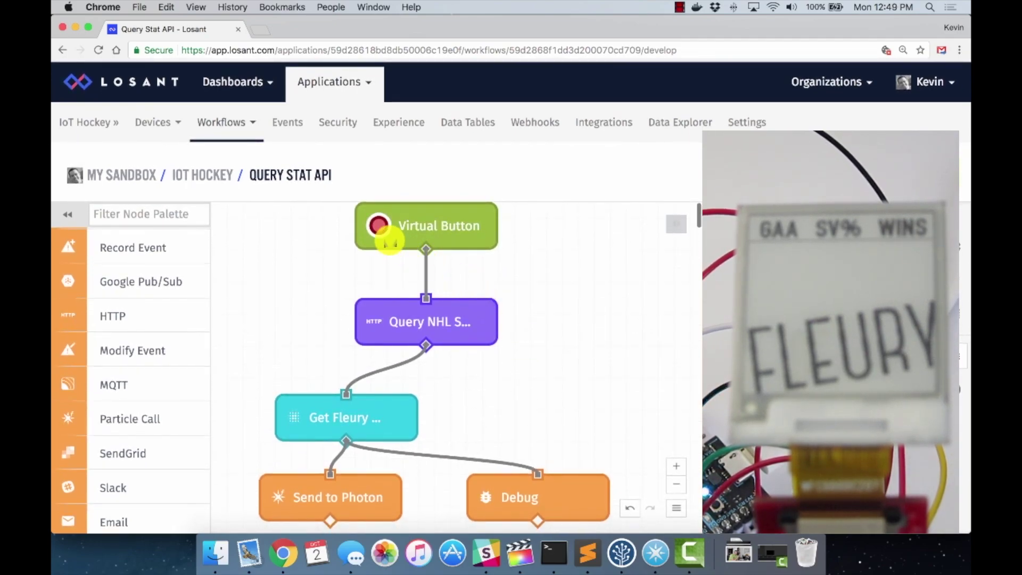
{"action": "left_click", "coordinate": [374, 221]}
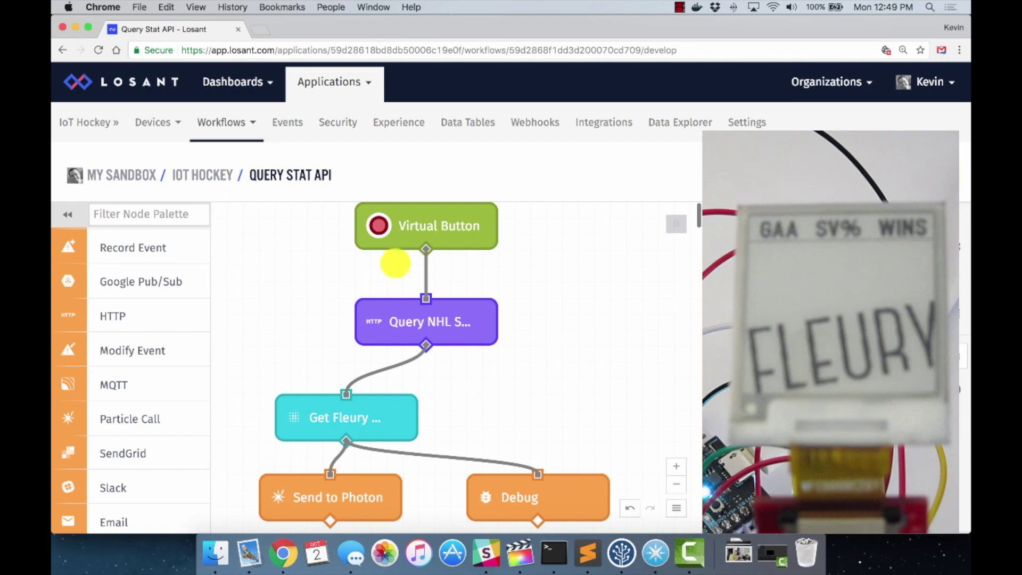
{"action": "left_click", "coordinate": [379, 224]}
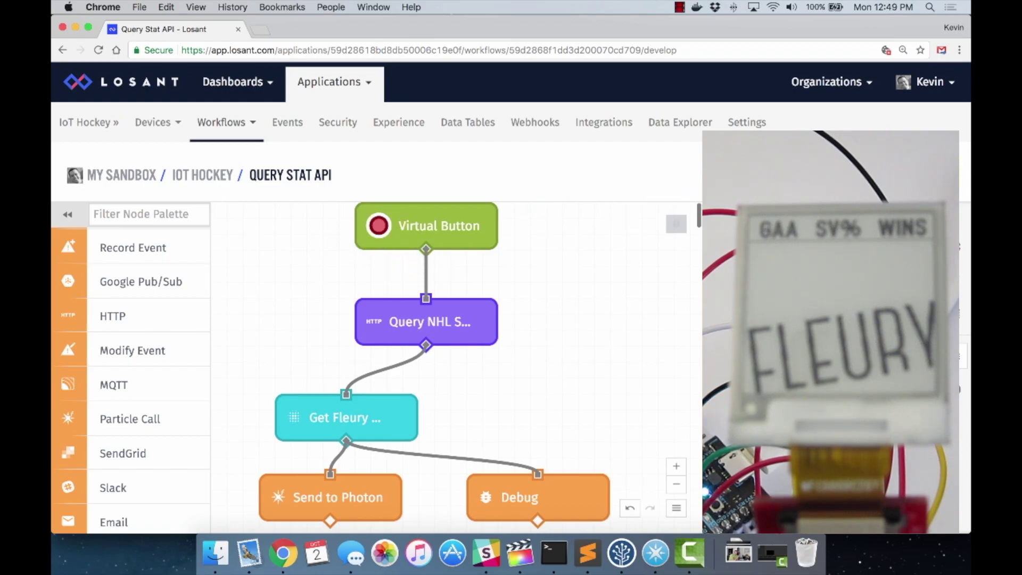
{"action": "key", "text": "super+s"}
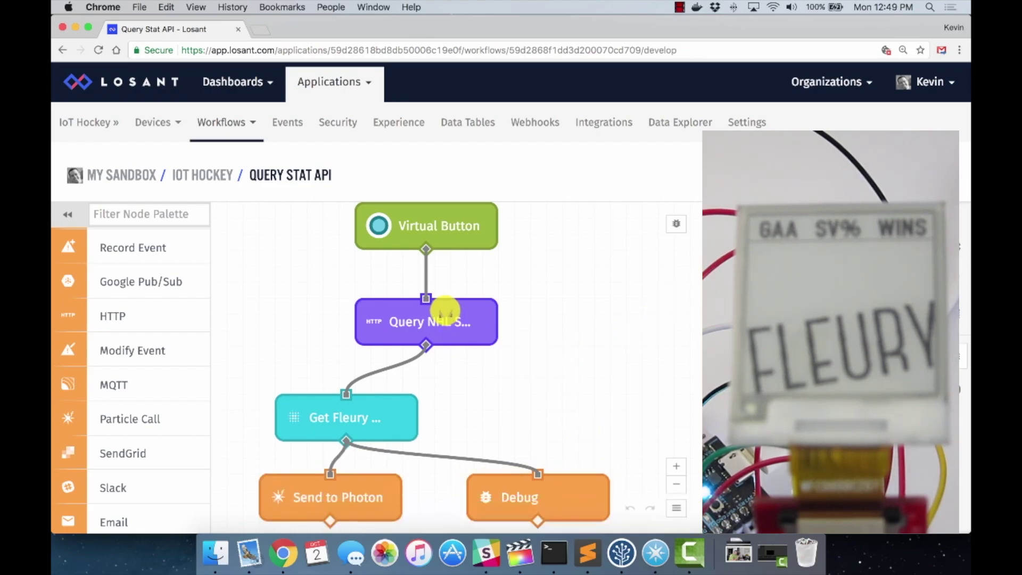
{"action": "left_click", "coordinate": [379, 225]}
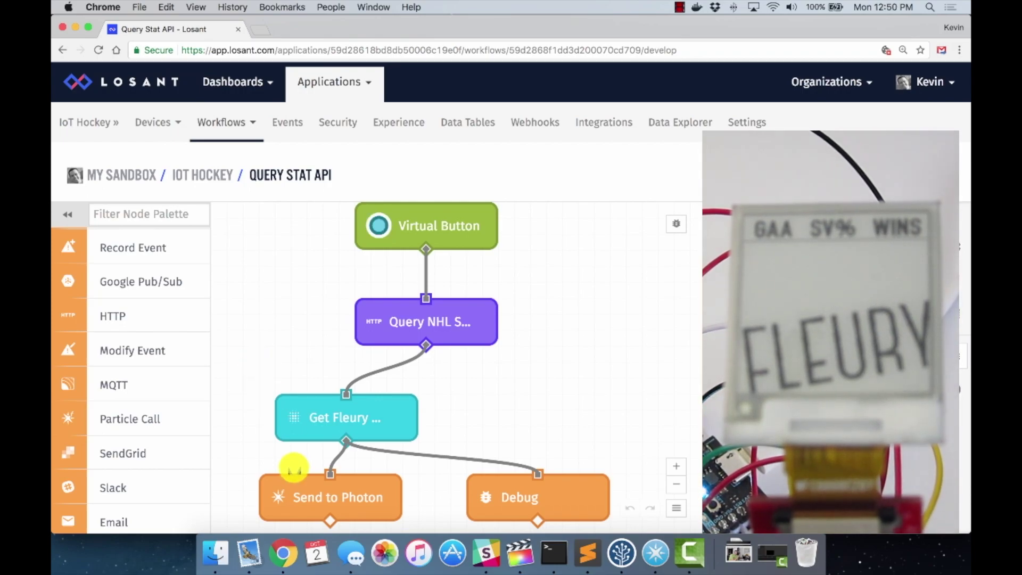
- Point the Send to Photon Particle call at device microcast_photon, then save and deploy the workflow
{"action": "left_click", "coordinate": [334, 498]}
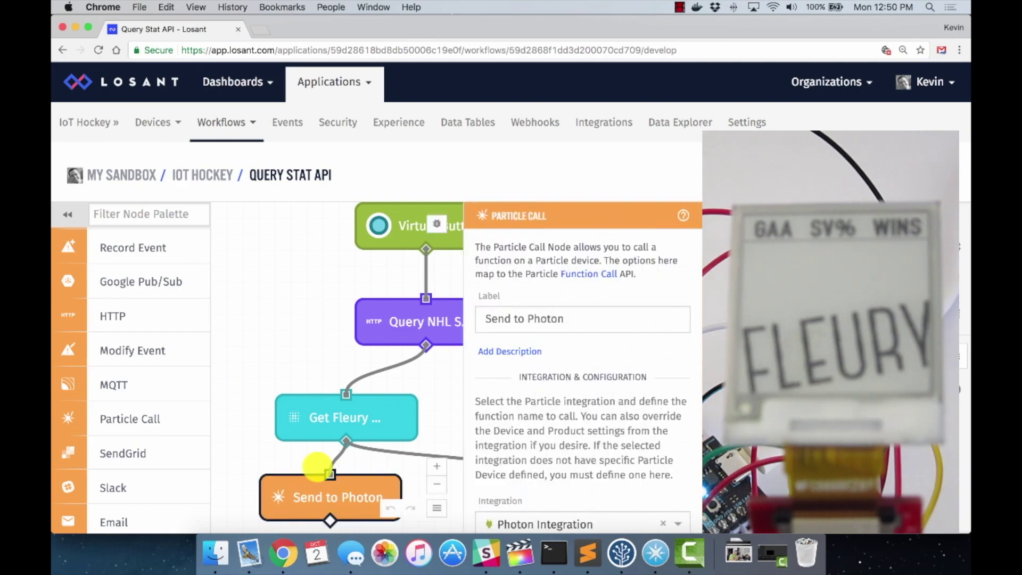
{"action": "scroll", "coordinate": [537, 416], "scroll_direction": "down", "scroll_amount": 3}
{"action": "scroll", "coordinate": [543, 413], "scroll_direction": "down", "scroll_amount": 5}
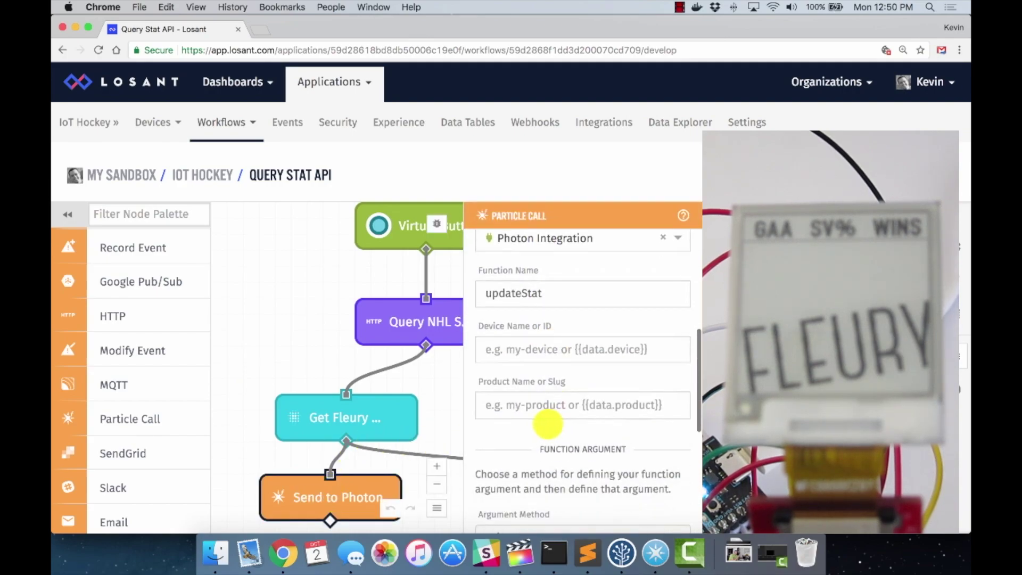
{"action": "left_click", "coordinate": [537, 346]}
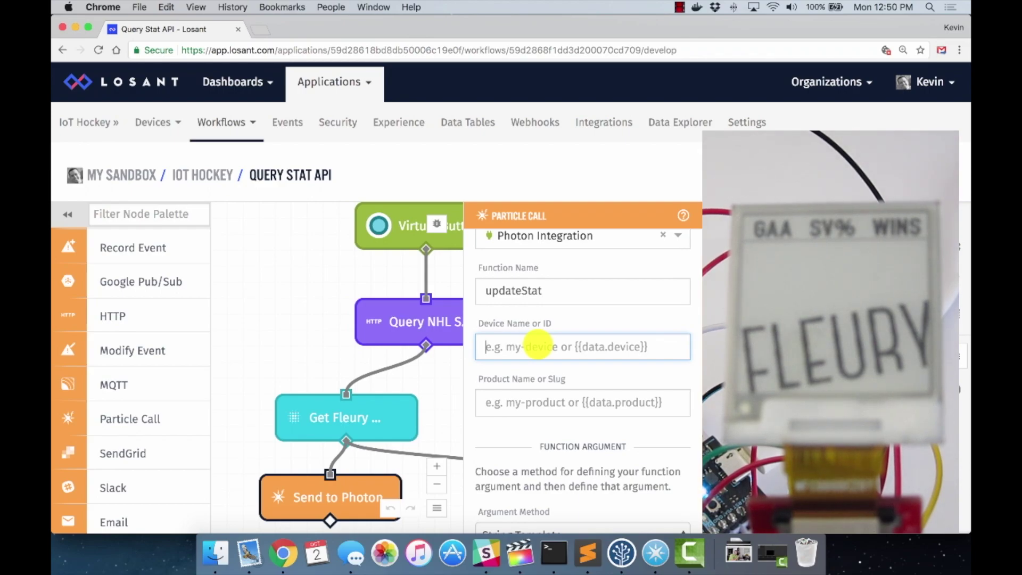
{"action": "type", "text": "mic"}
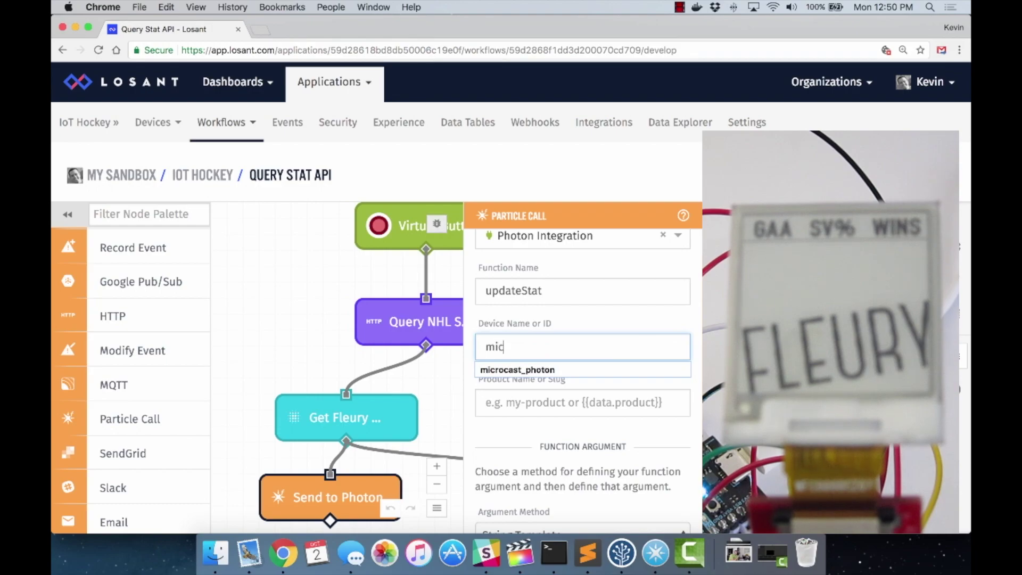
{"action": "key", "text": "Down"}
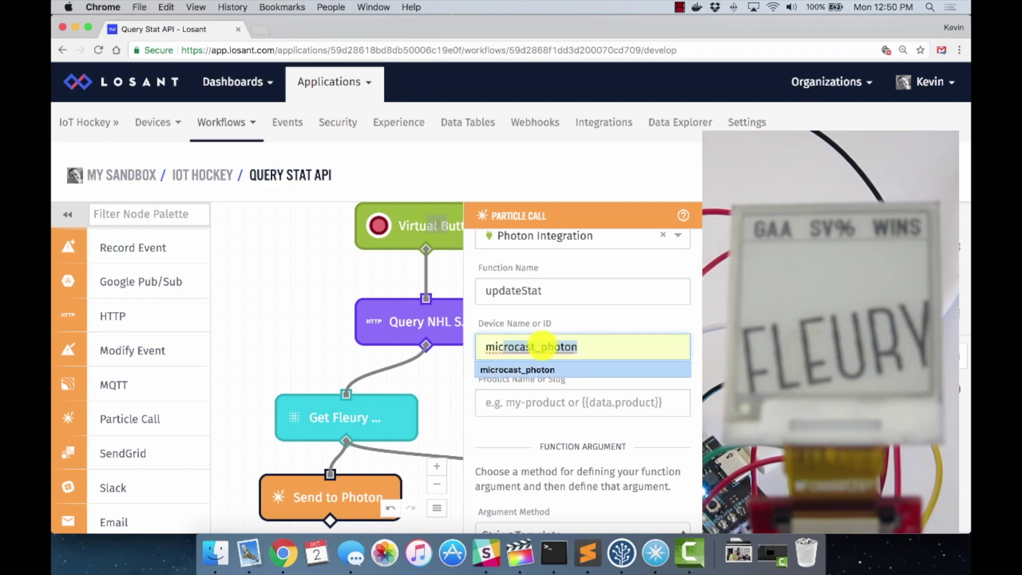
{"action": "left_click", "coordinate": [518, 369]}
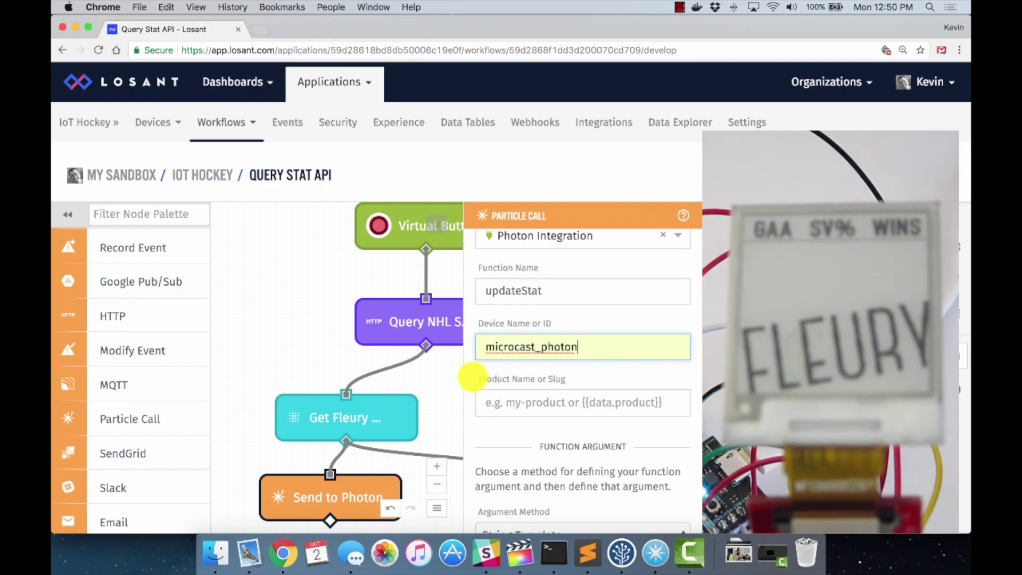
{"action": "key", "text": "super+s"}
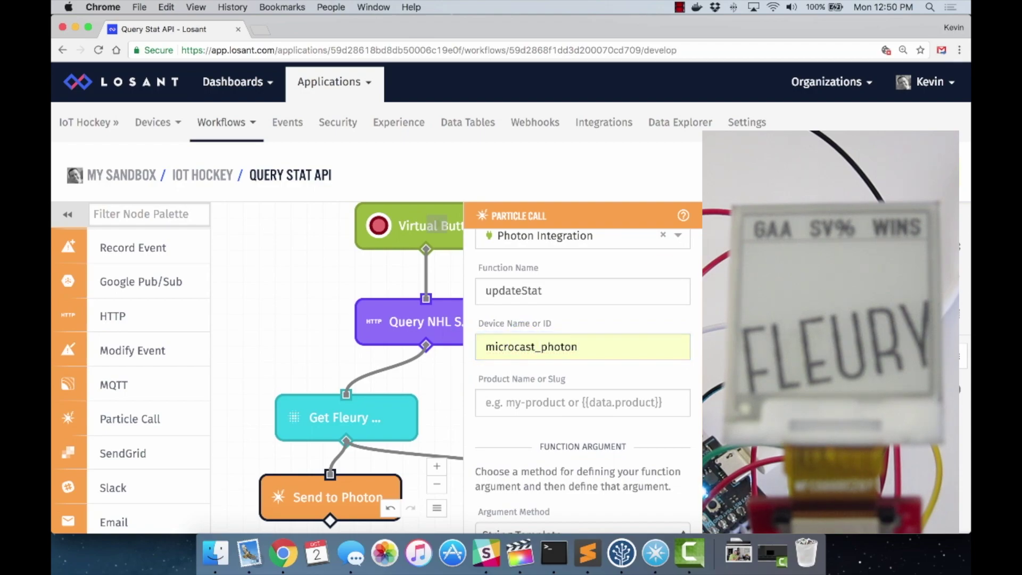
{"action": "left_click", "coordinate": [297, 346]}
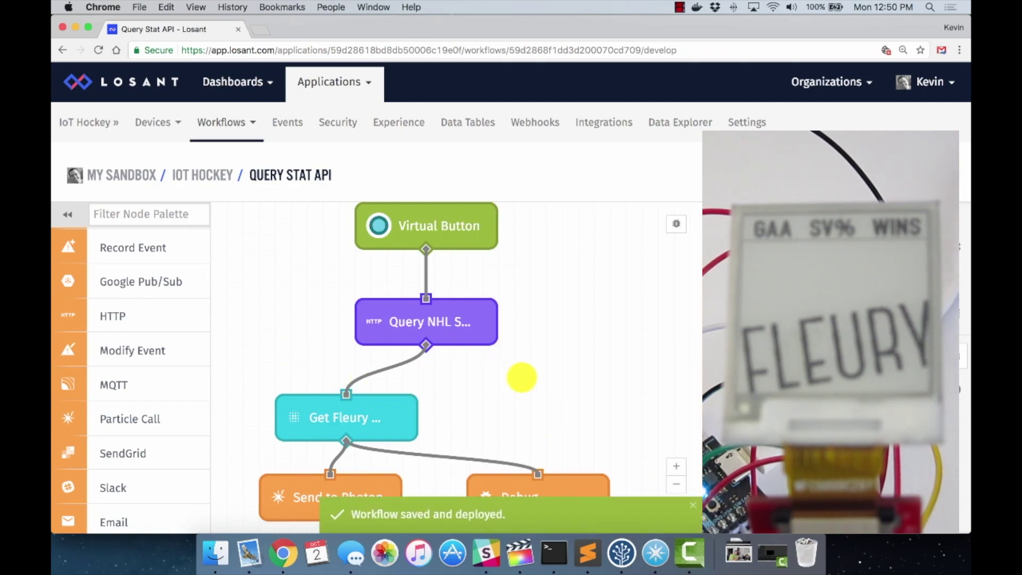